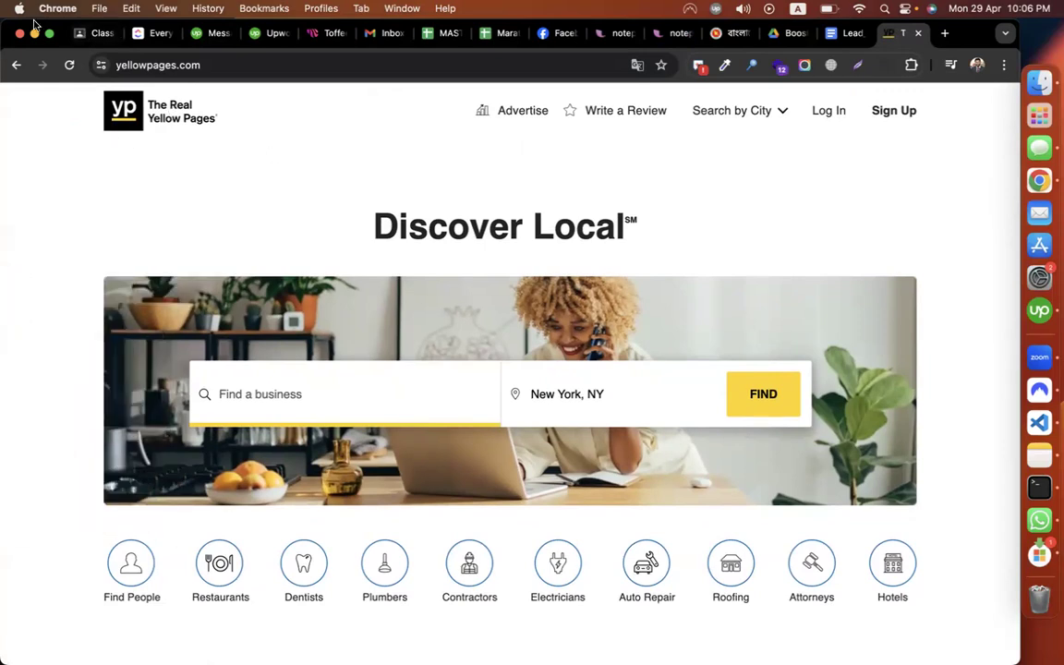
# Switch to the Classroom tab and scroll the CMBD-252 Lead Generation Classwork page
pyautogui.click(81, 34)
pyautogui.scroll(-3, 448, 370)
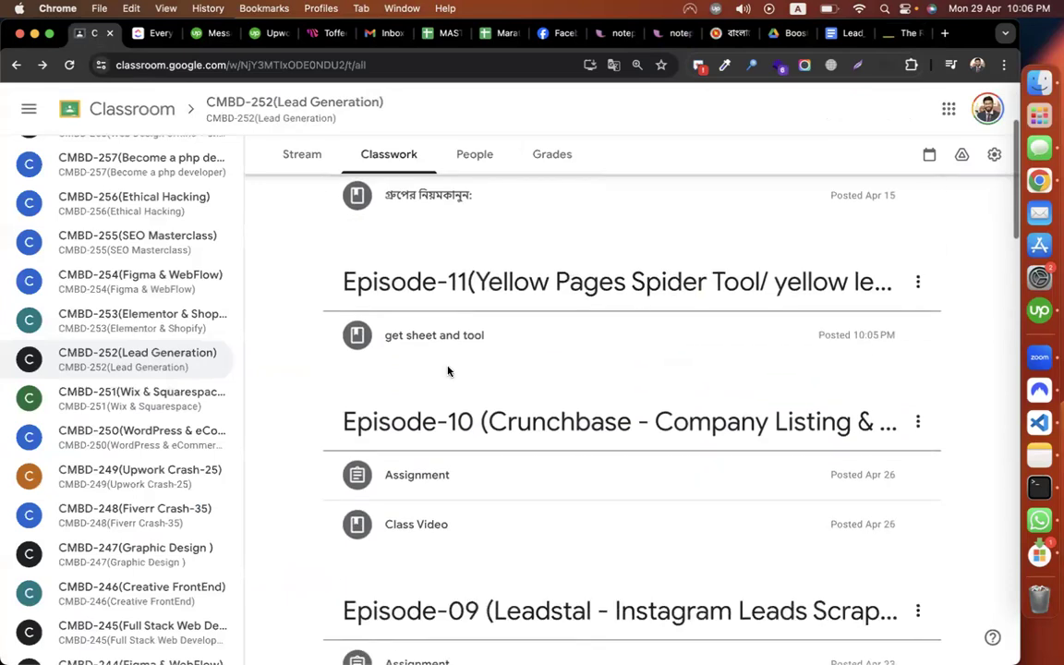
# Expand the 'get sheet and tool' post and open its GET THE DOCS Yellow Leads Extractor guide
pyautogui.click(461, 347)
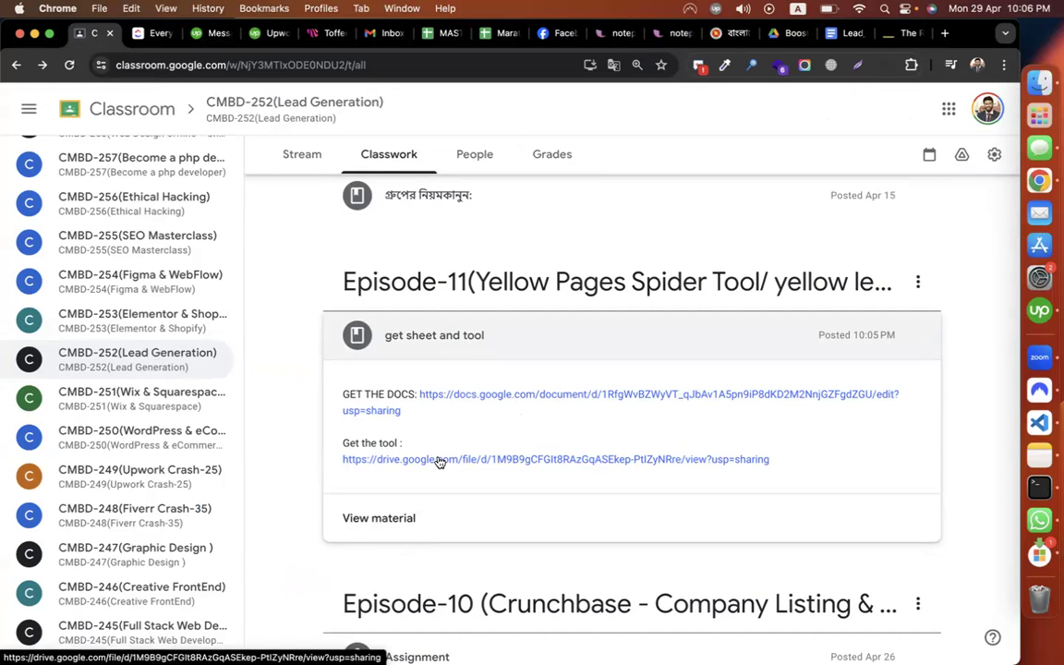
pyautogui.click(482, 395)
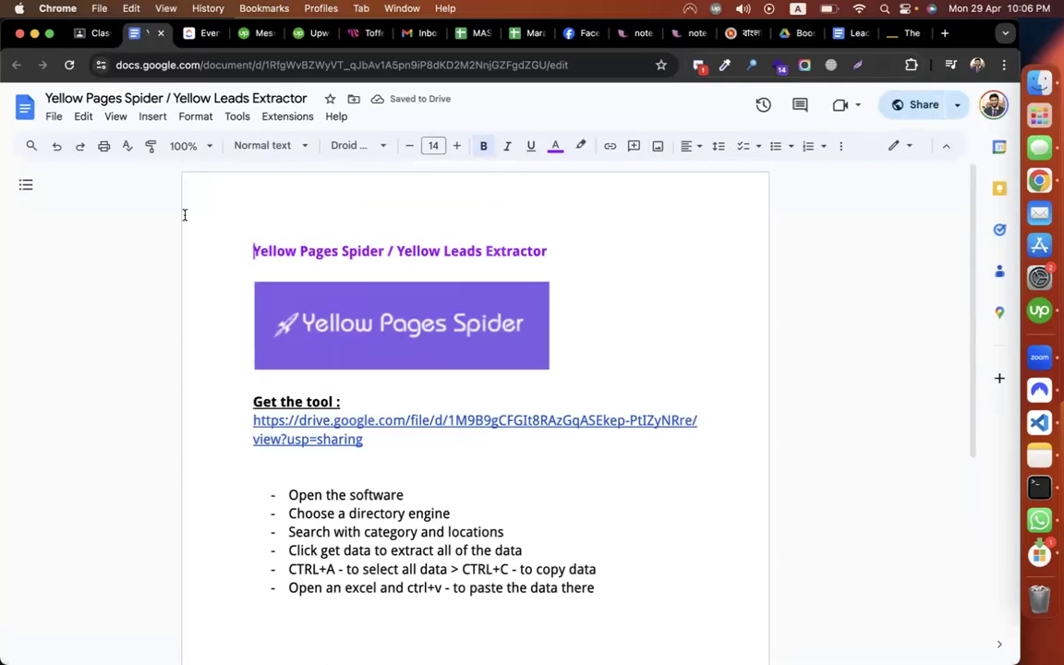
# Close the Yellow Pages Spider guide tab so the Untitled spreadsheet shows
pyautogui.click(161, 33)
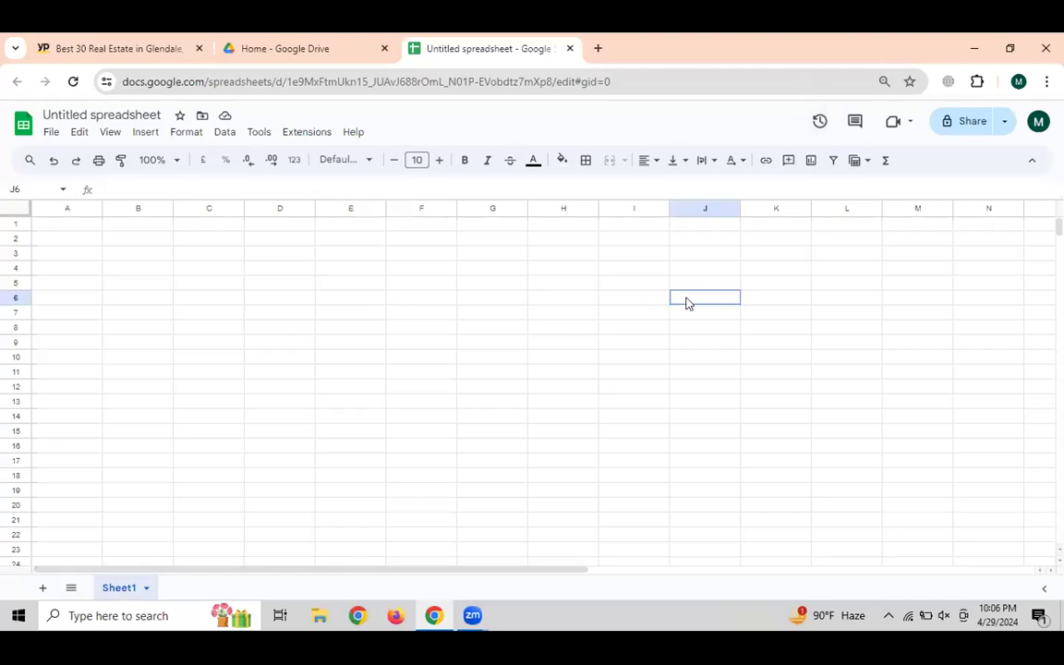
# Search Windows for 'ye' to find the Yellow Leads Extractor app
pyautogui.click(570, 269)
pyautogui.click(396, 331)
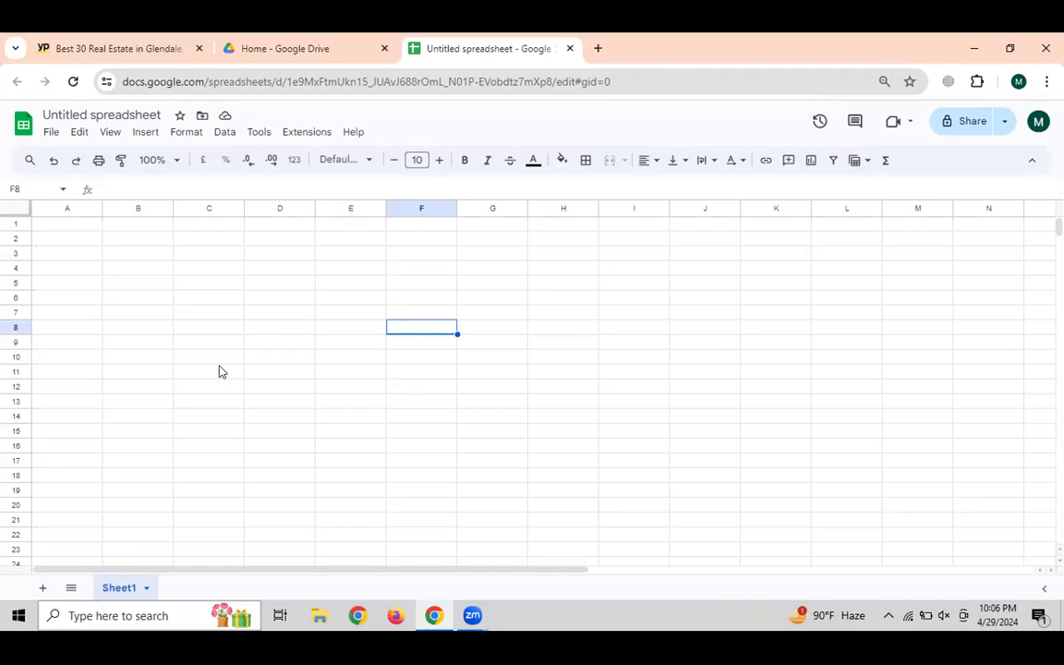
pyautogui.press('super+s')
pyautogui.write('ye')
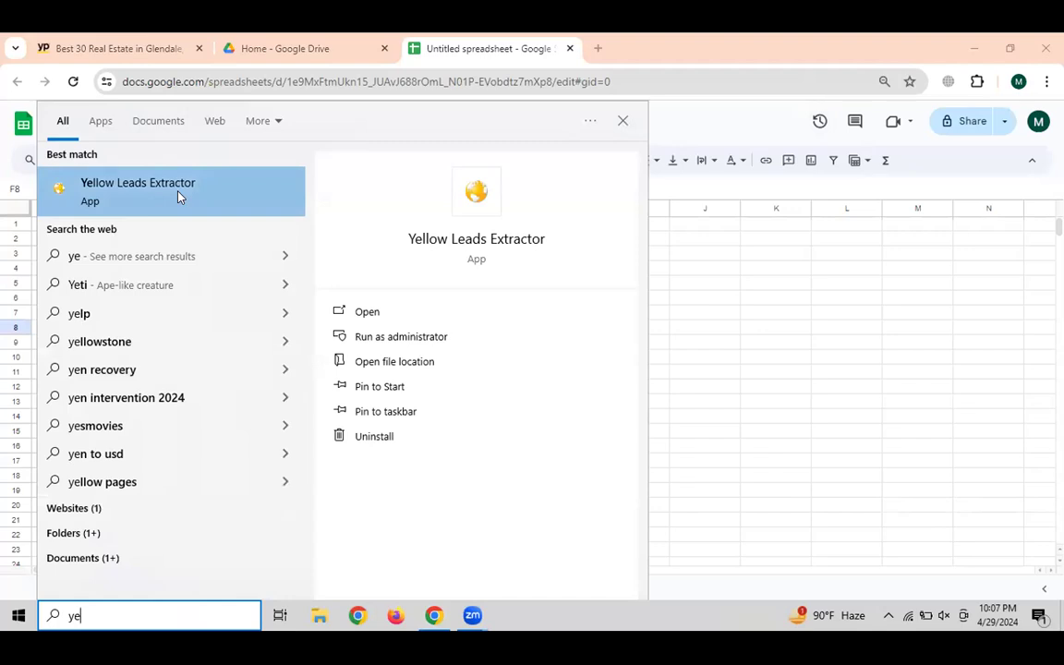
# Launch Yellow Leads Extractor from the search results
pyautogui.click(178, 194)
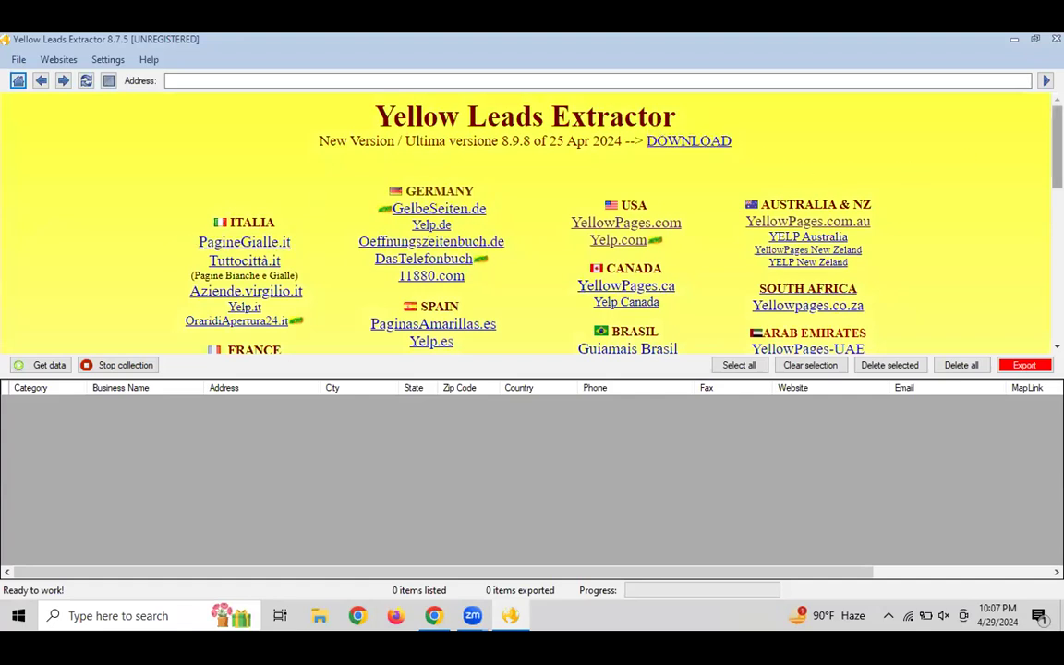
pyautogui.scroll(-10, 527, 221)
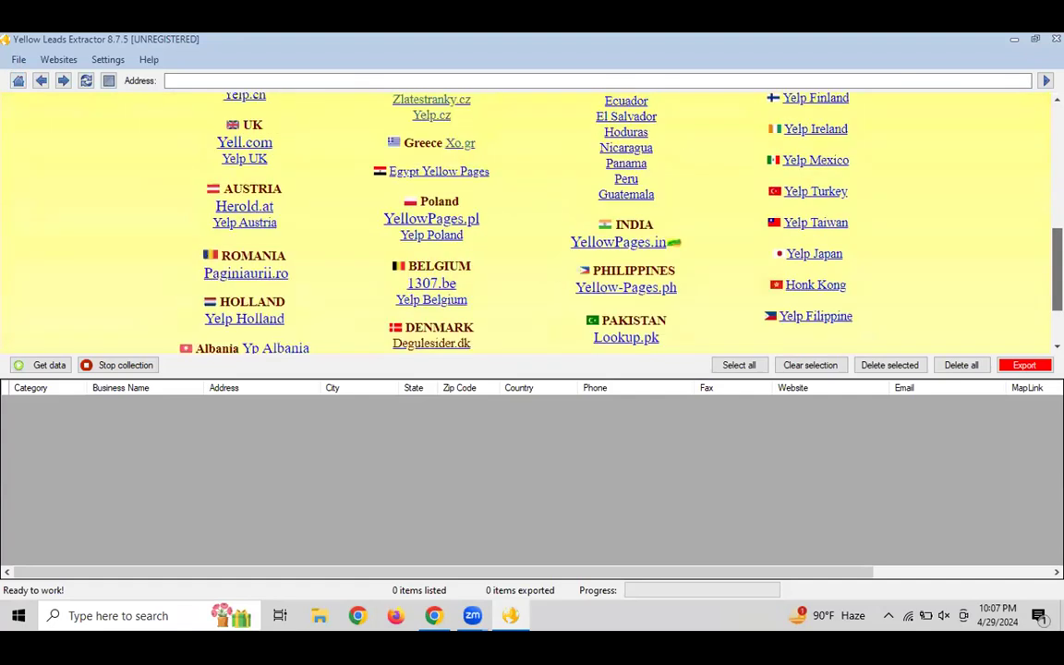
pyautogui.scroll(10, 527, 222)
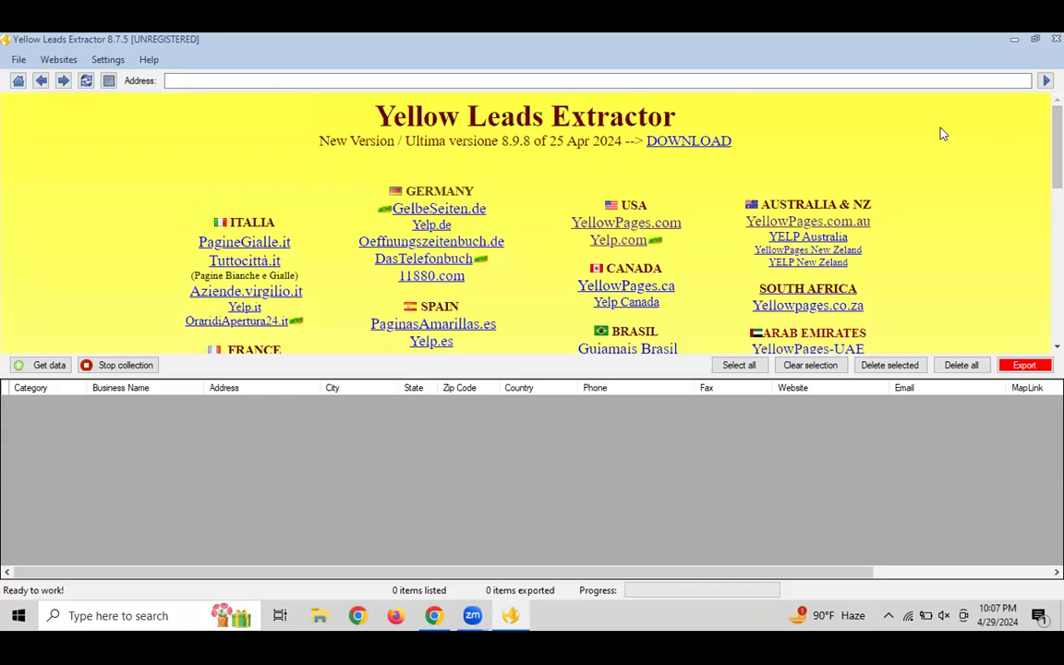
pyautogui.click(640, 225)
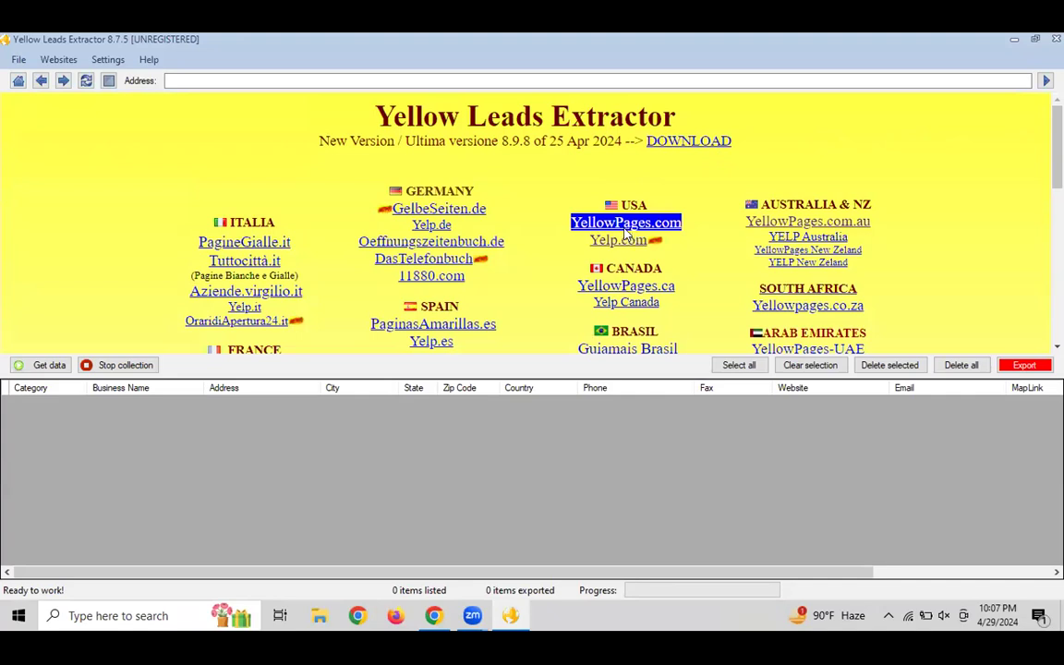
pyautogui.click(616, 241)
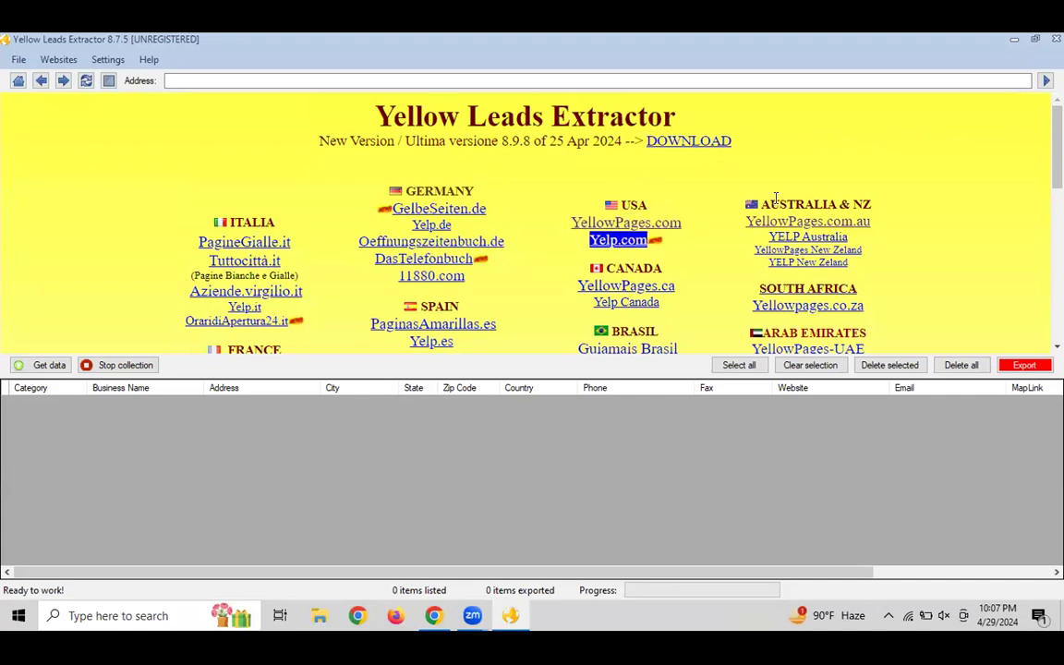
pyautogui.click(757, 224)
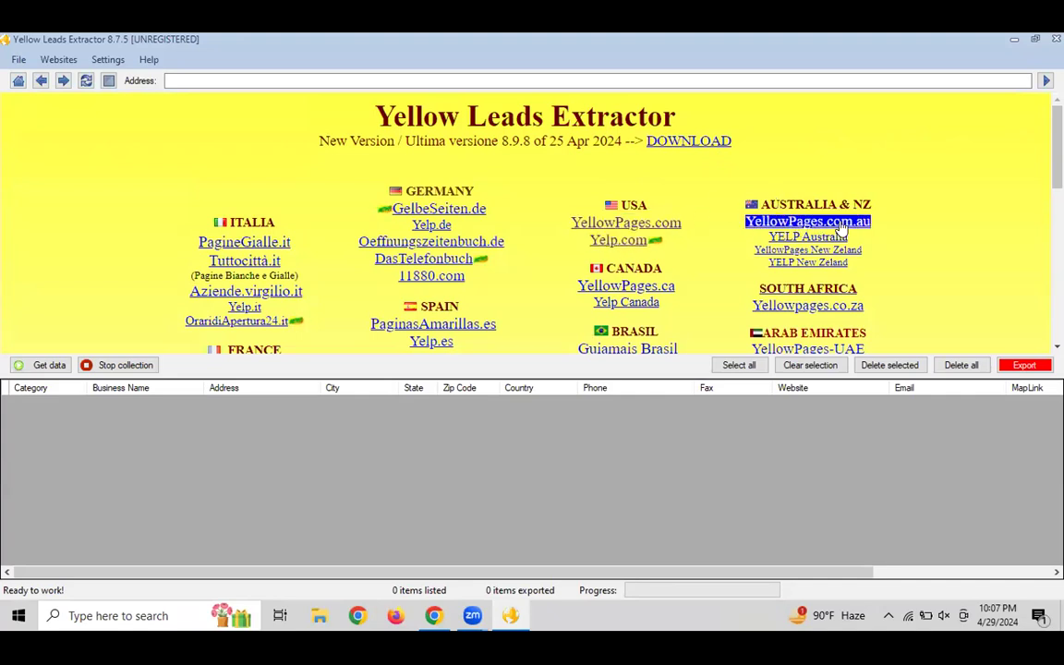
pyautogui.click(788, 238)
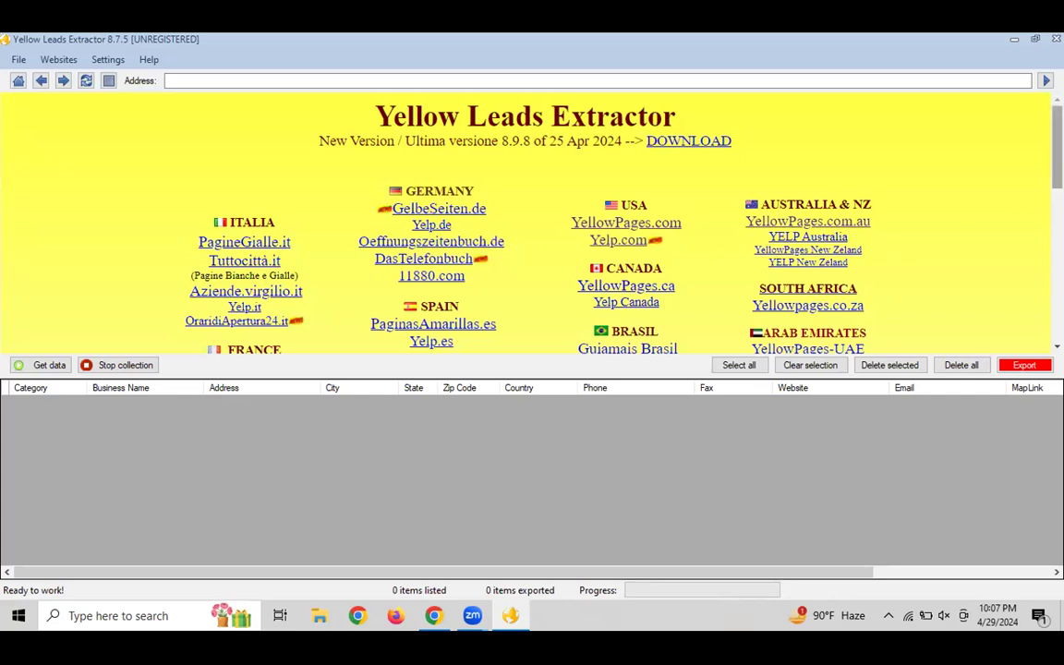
# Open USA YellowPages.com in the extractor and focus its Find a business search box
pyautogui.click(627, 223)
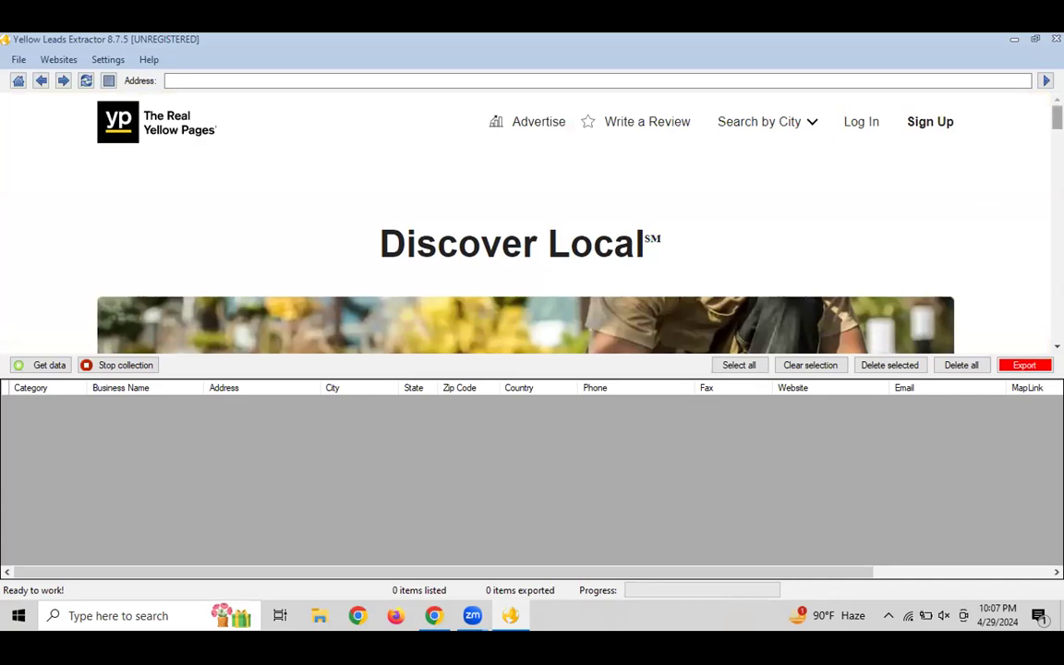
pyautogui.scroll(-2, 951, 105)
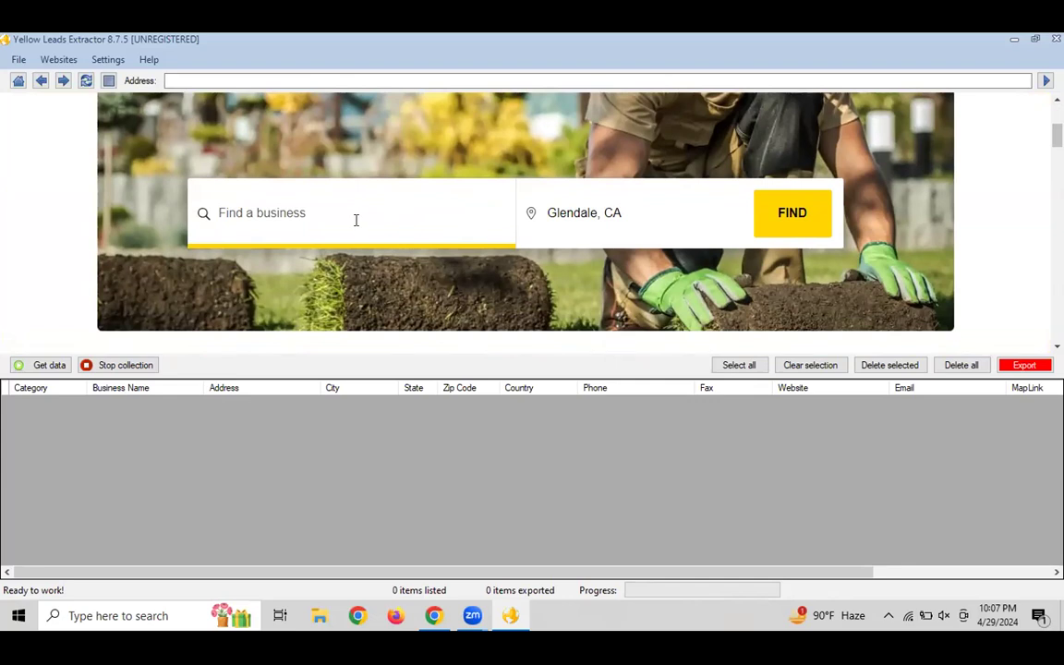
pyautogui.click(356, 219)
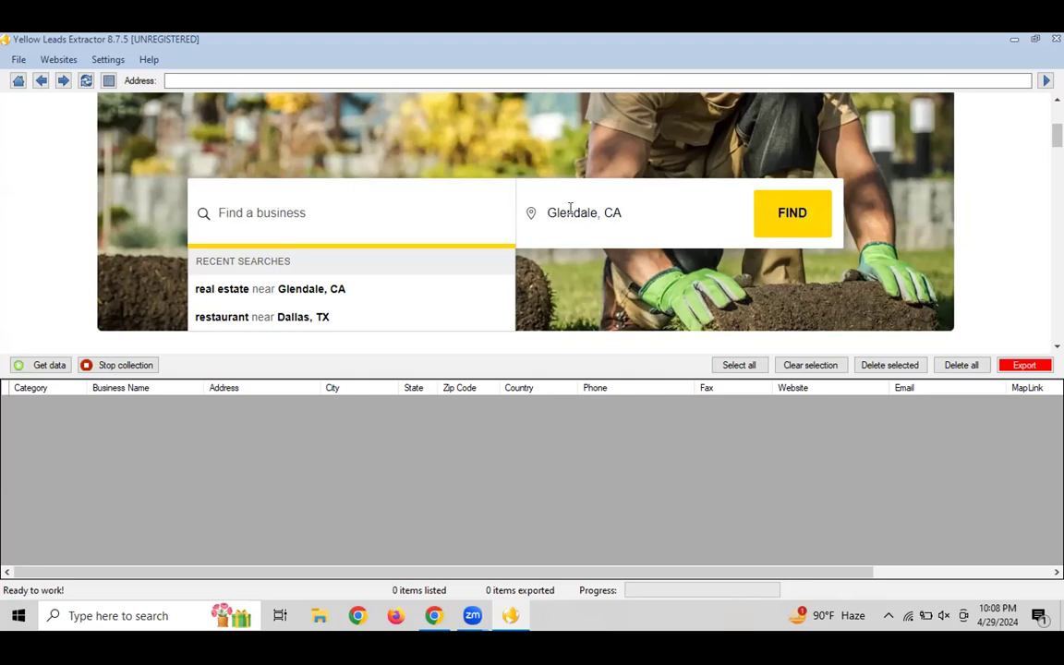
# Run the 'real estate' search for Glendale, CA and scroll through the first 30 results
pyautogui.click(333, 295)
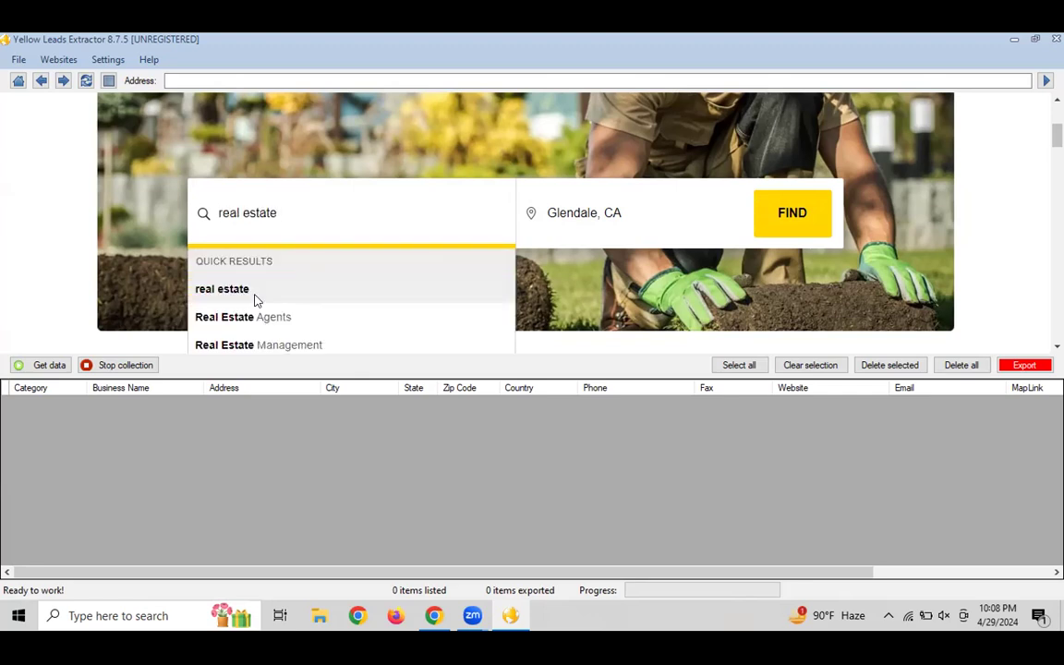
pyautogui.click(256, 298)
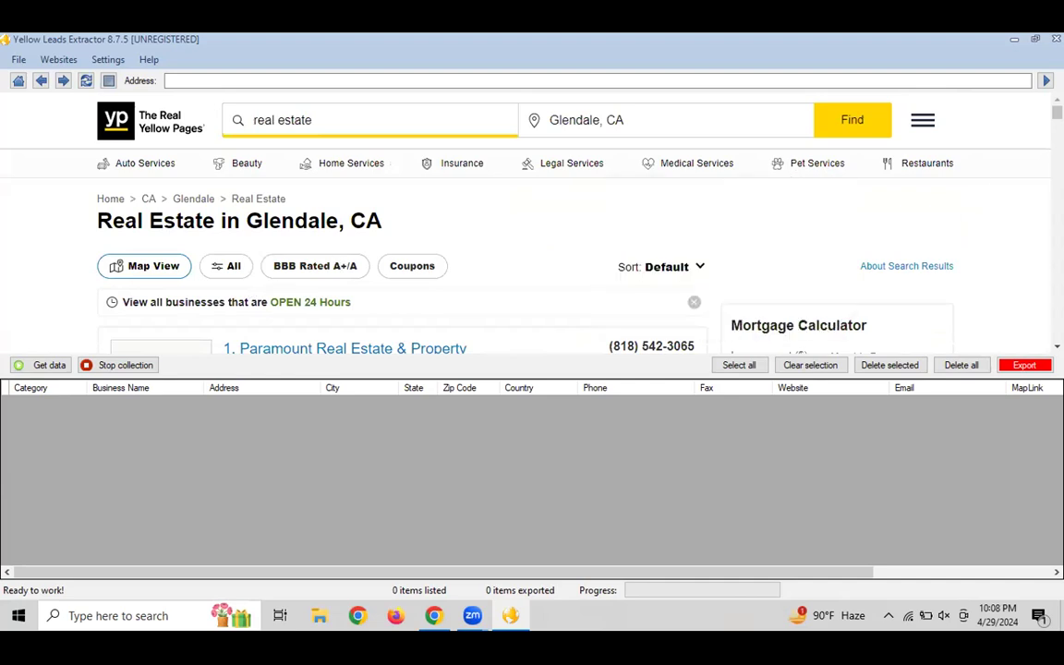
pyautogui.scroll(-3, 952, 102)
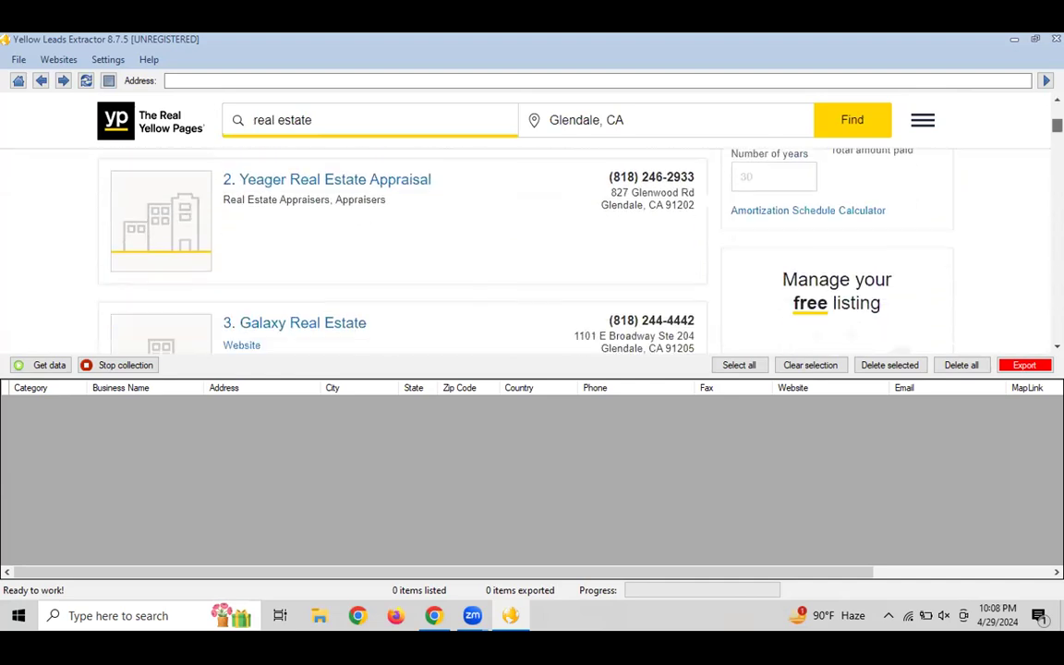
pyautogui.scroll(-1, 523, 245)
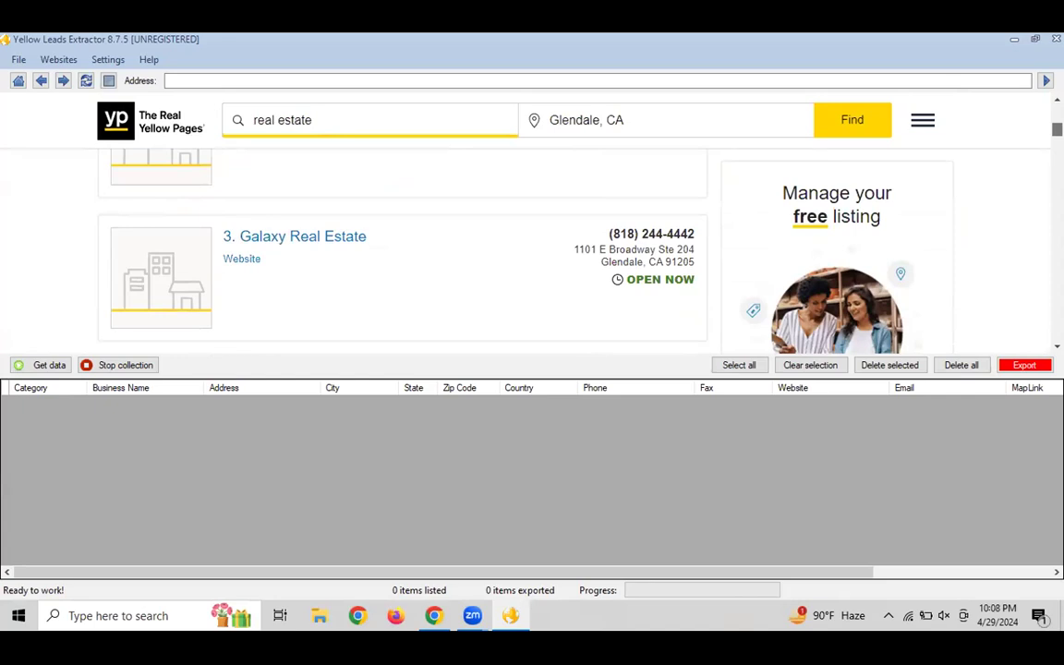
pyautogui.scroll(-3, 524, 250)
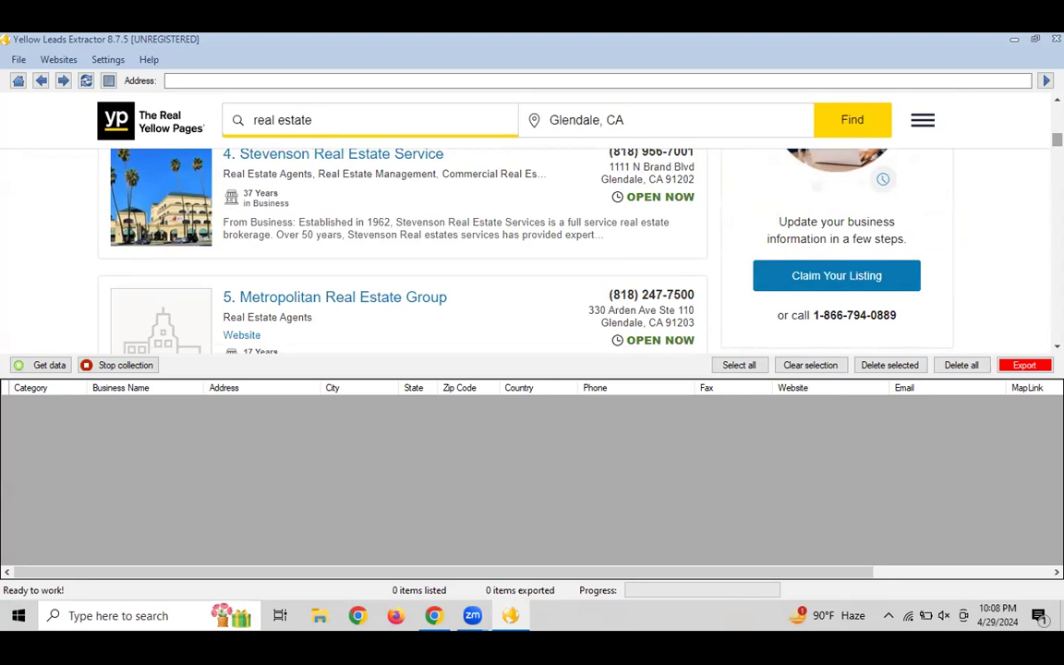
pyautogui.scroll(-8, 523, 249)
pyautogui.scroll(-10, 524, 249)
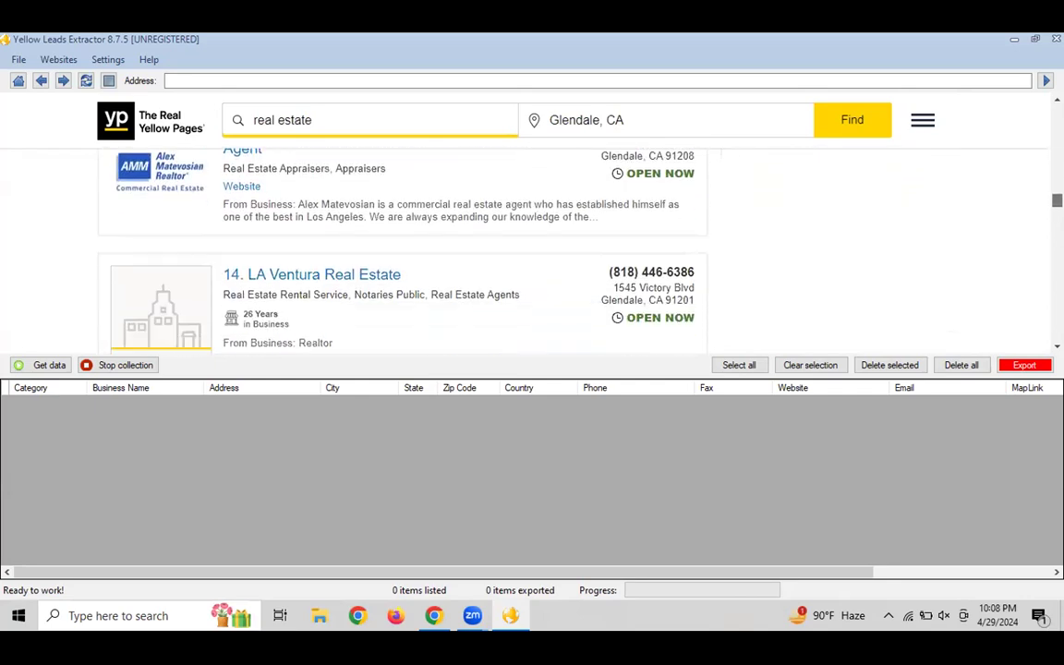
pyautogui.scroll(-12, 524, 249)
pyautogui.scroll(-15, 524, 250)
pyautogui.scroll(1, 524, 249)
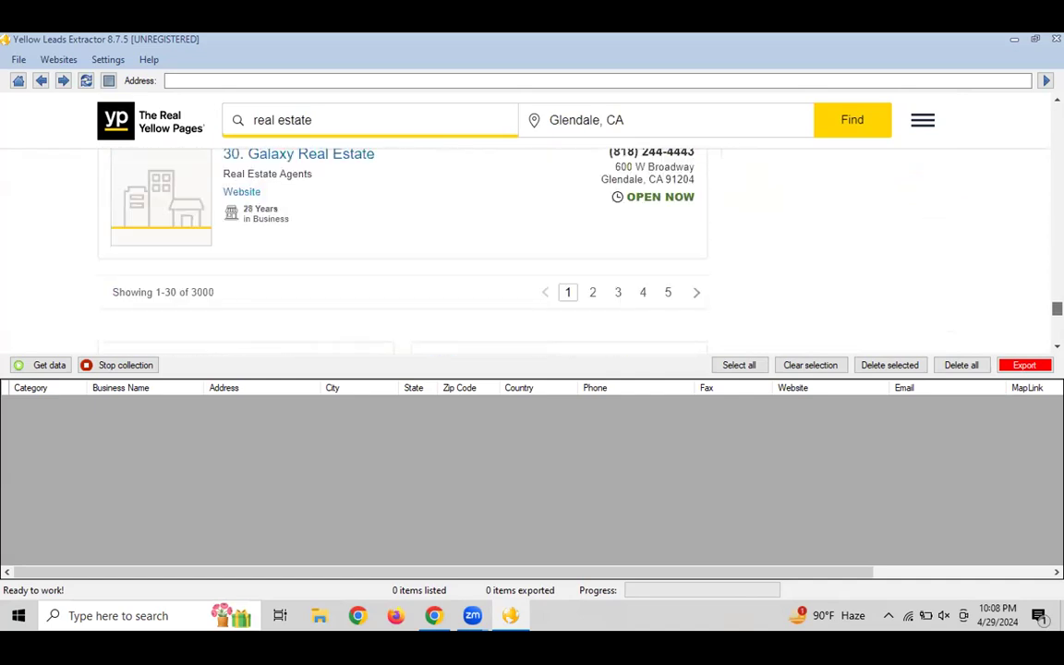
pyautogui.scroll(1, 523, 249)
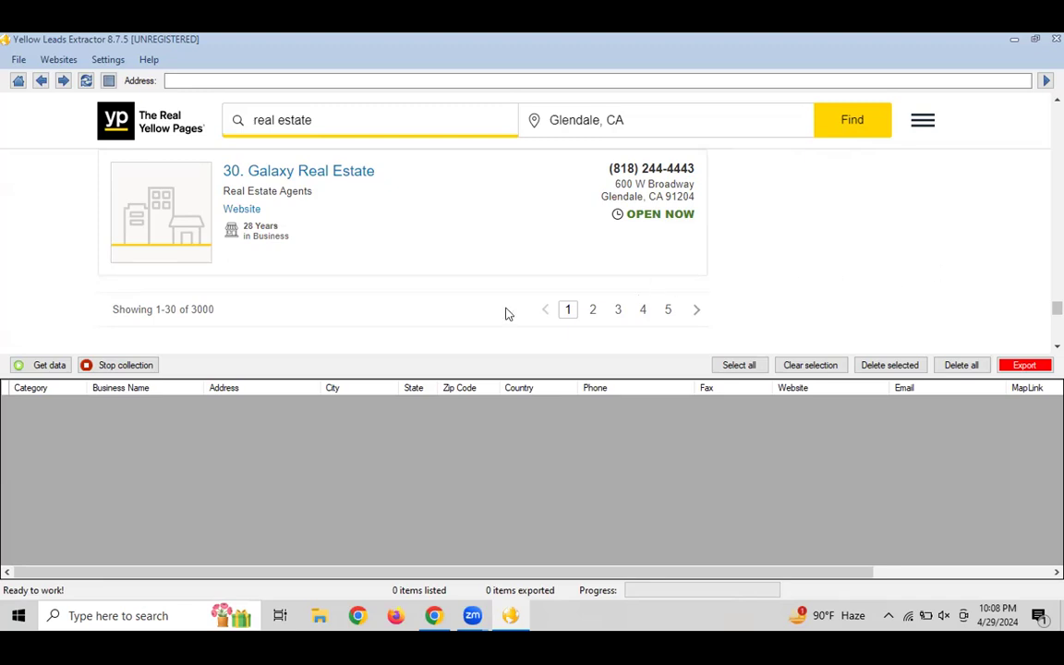
# Extract the 30 Glendale real-estate listings with Get data and inspect rows and columns
pyautogui.click(34, 368)
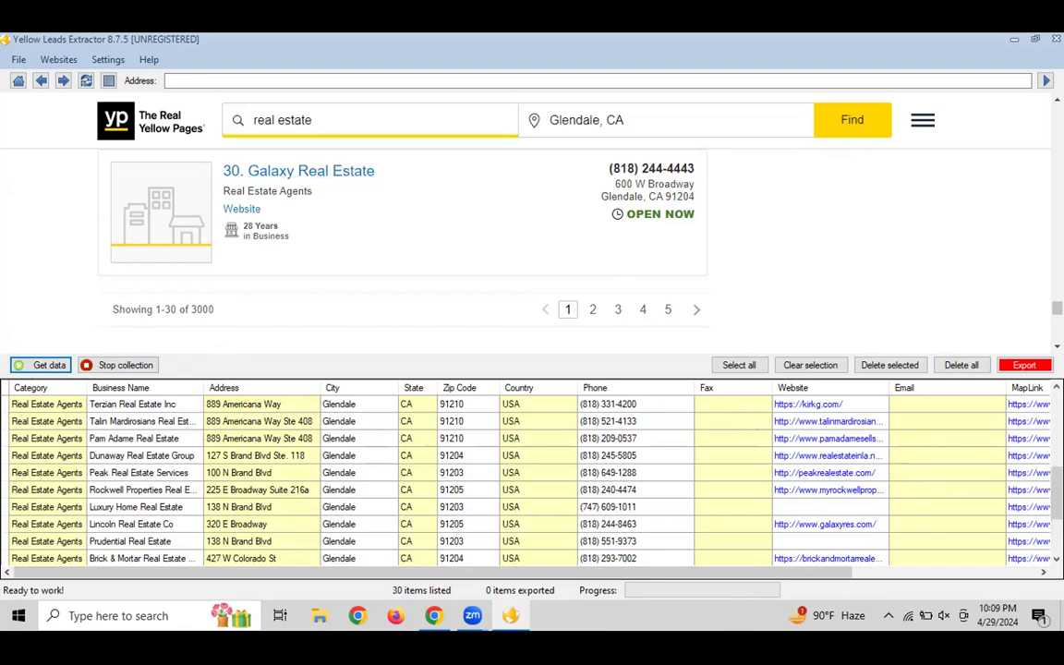
pyautogui.scroll(-3, 951, 499)
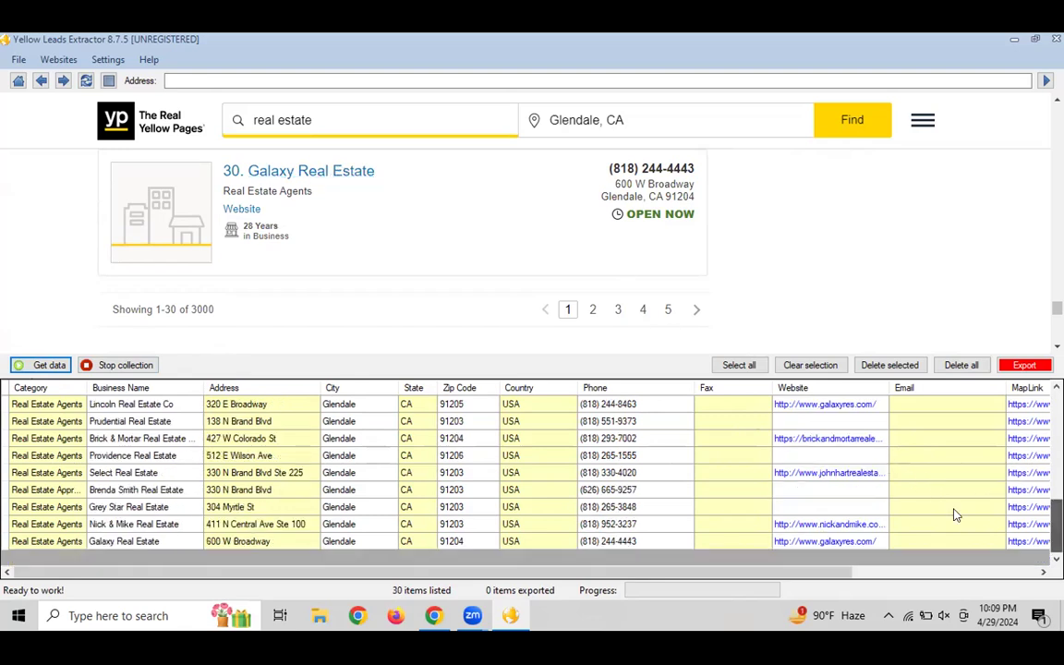
pyautogui.click(104, 543)
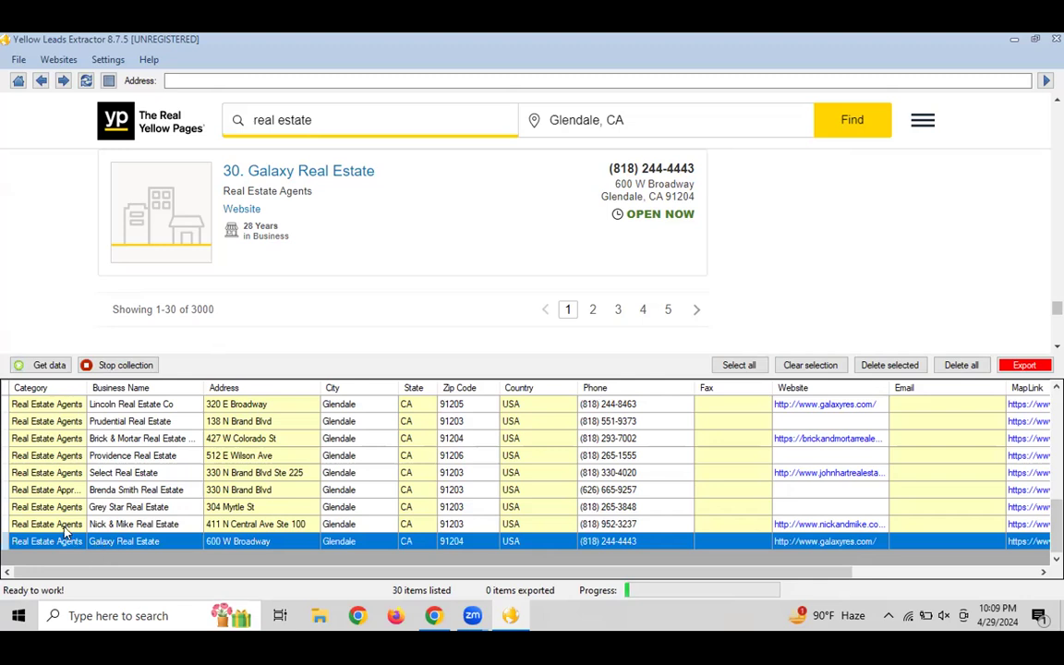
pyautogui.click(44, 406)
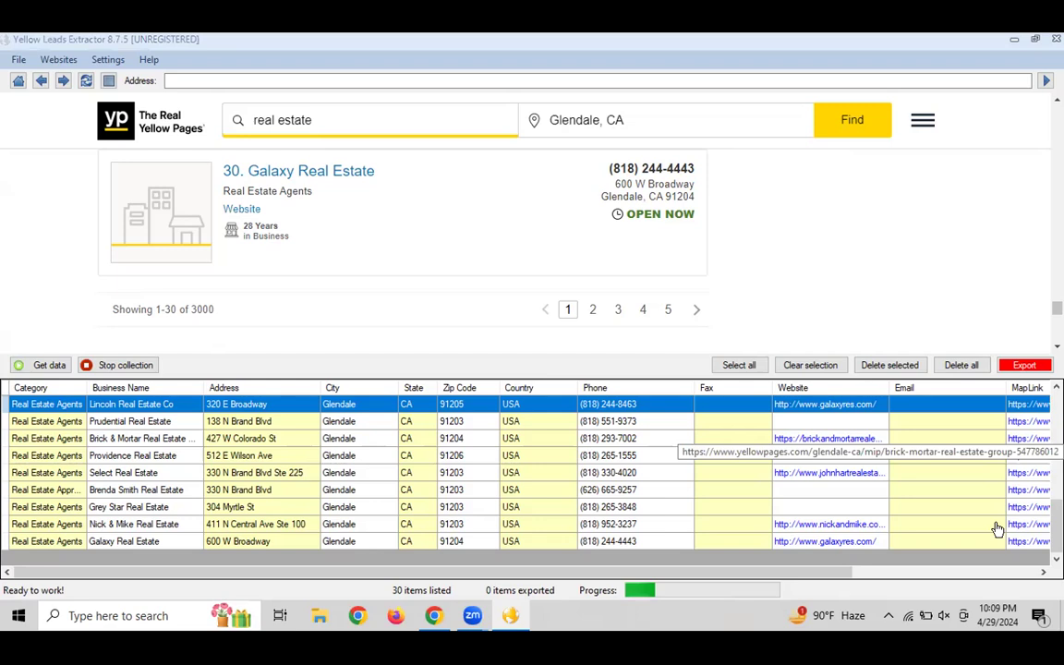
pyautogui.moveTo(851, 573); pyautogui.dragTo(1029, 572)
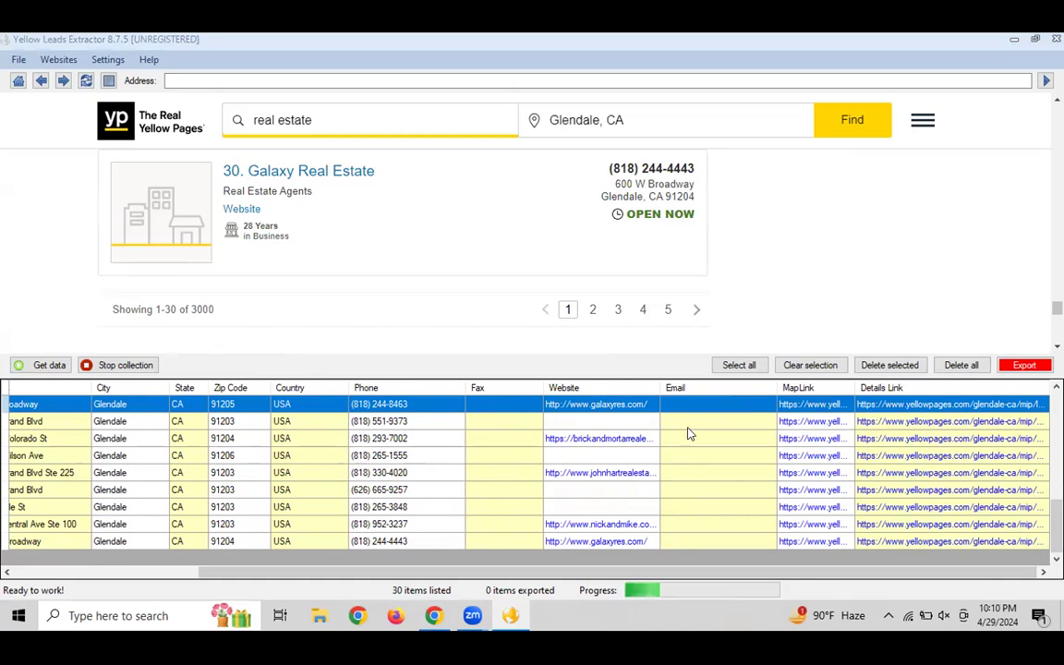
# Select all extracted lead rows and switch to the Untitled spreadsheet in Chrome
pyautogui.click(742, 366)
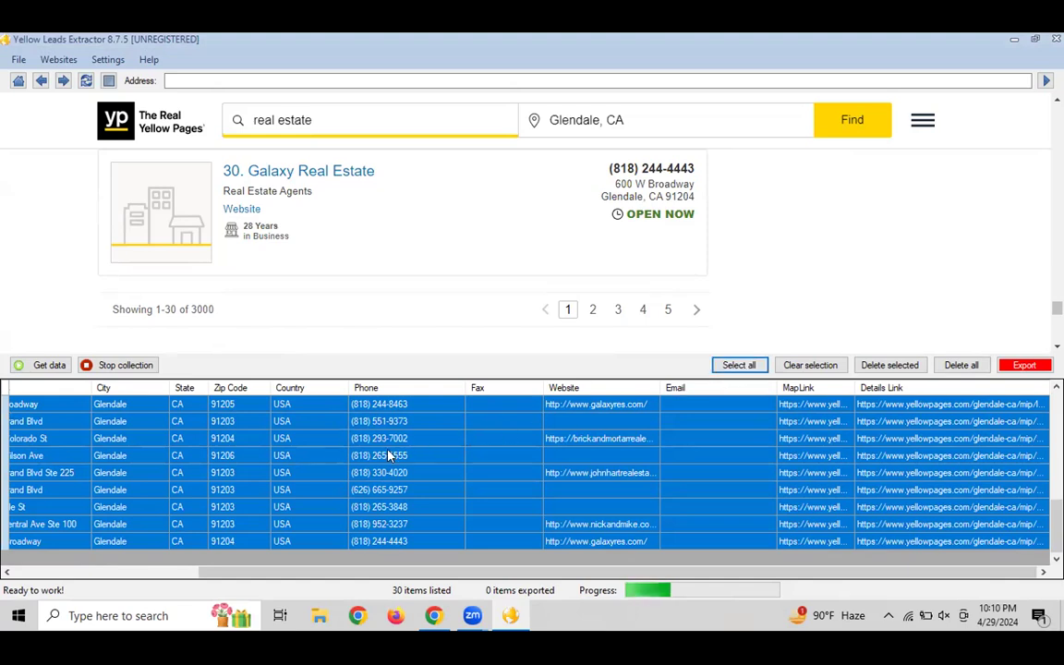
pyautogui.click(312, 444)
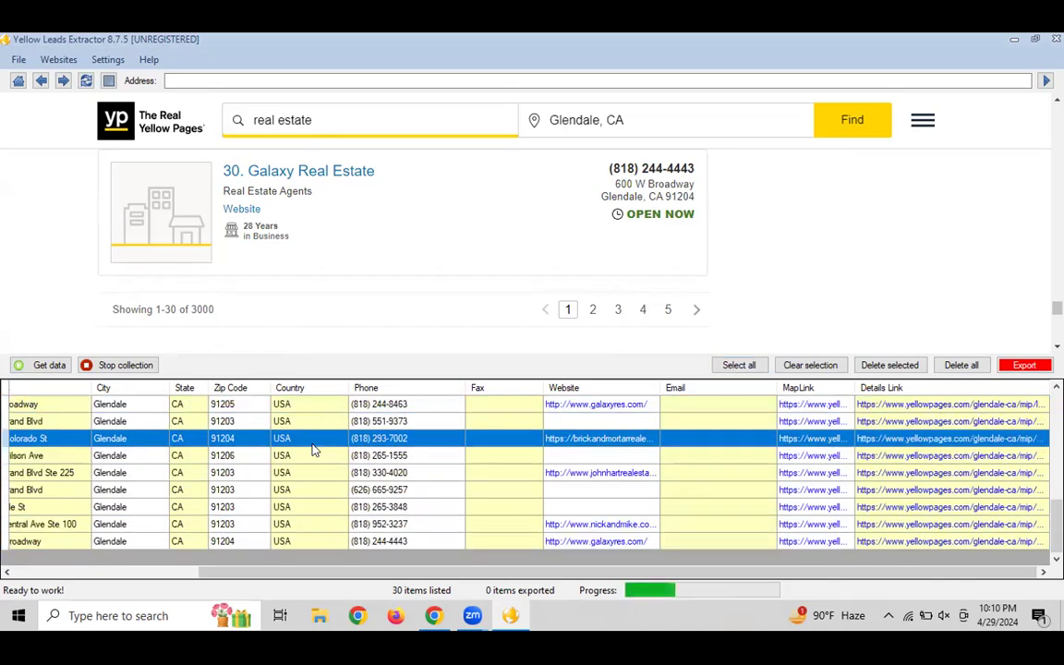
pyautogui.click(736, 365)
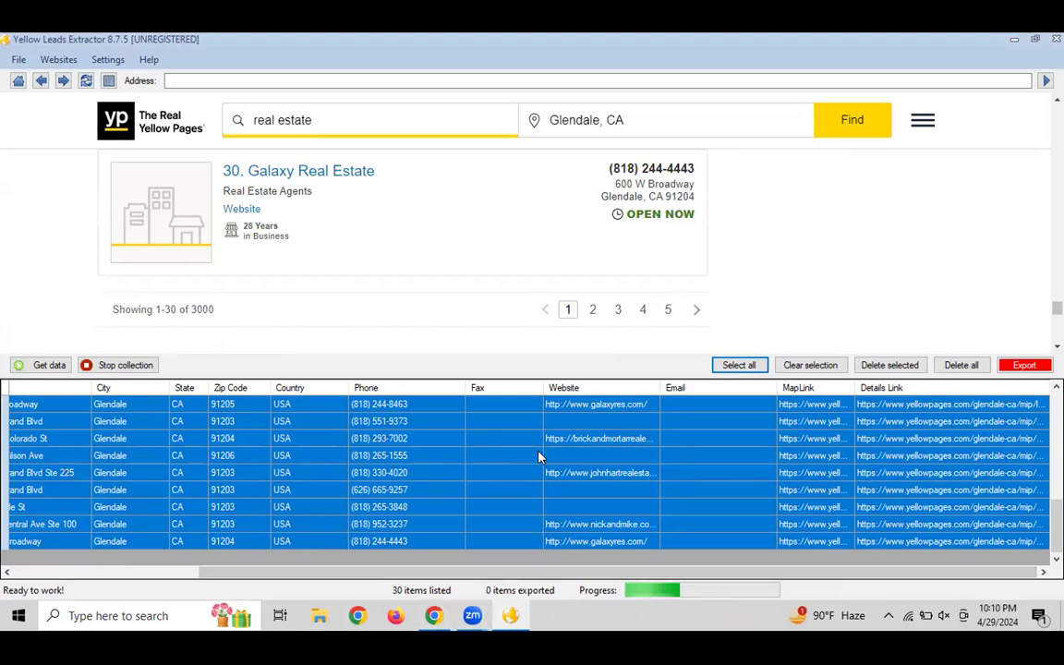
pyautogui.click(433, 615)
# Paste the copied Glendale leads at cell A1 and return to Yellow Leads Extractor
pyautogui.click(1017, 629)
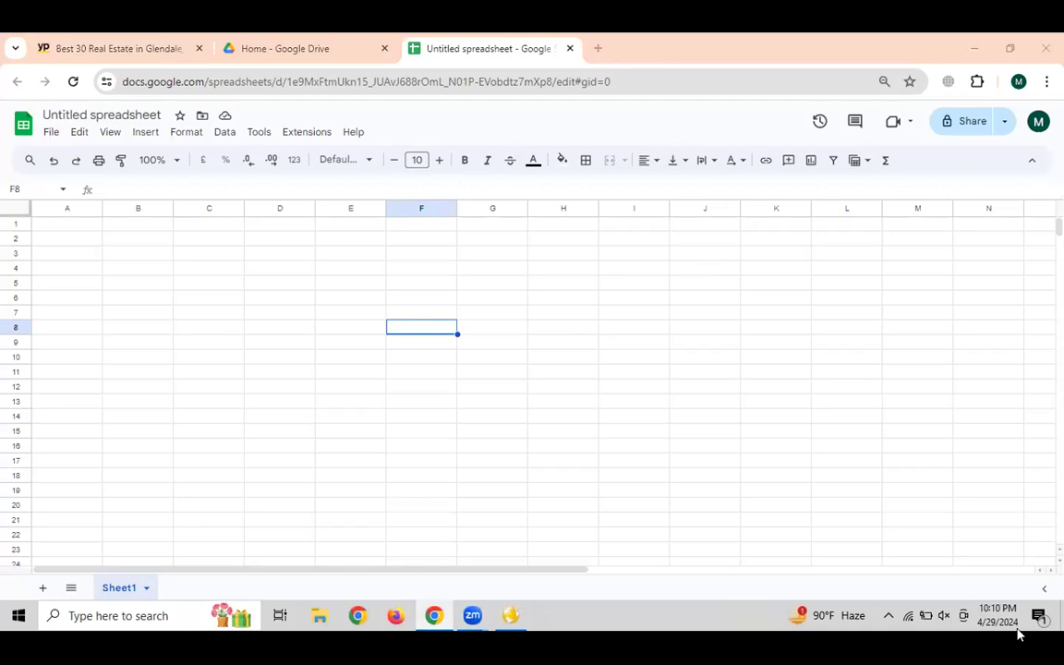
pyautogui.click(258, 342)
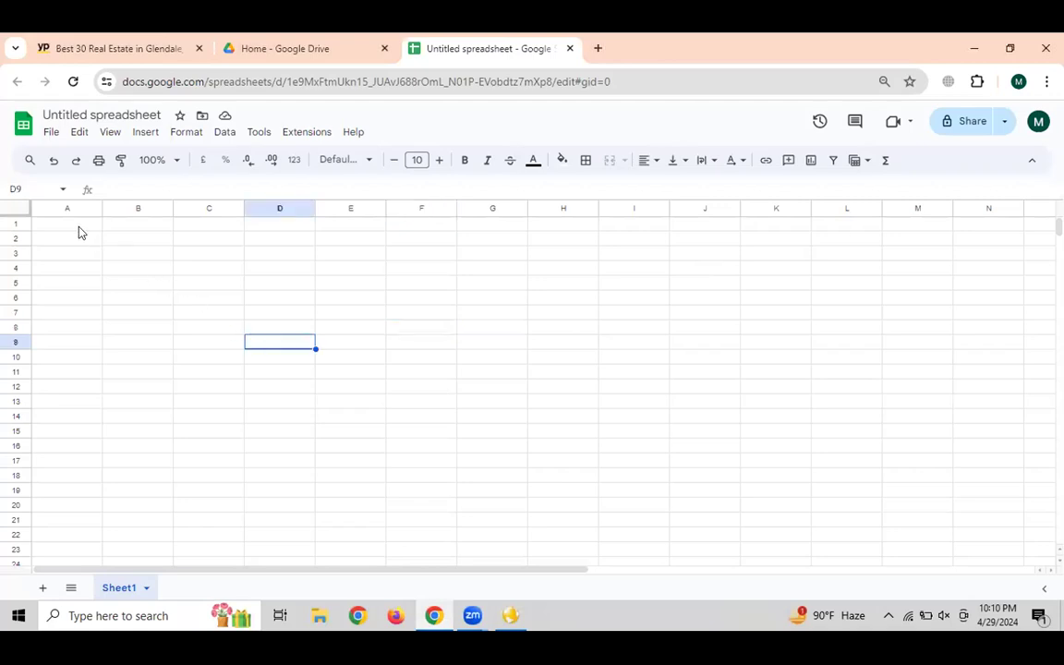
pyautogui.click(261, 300)
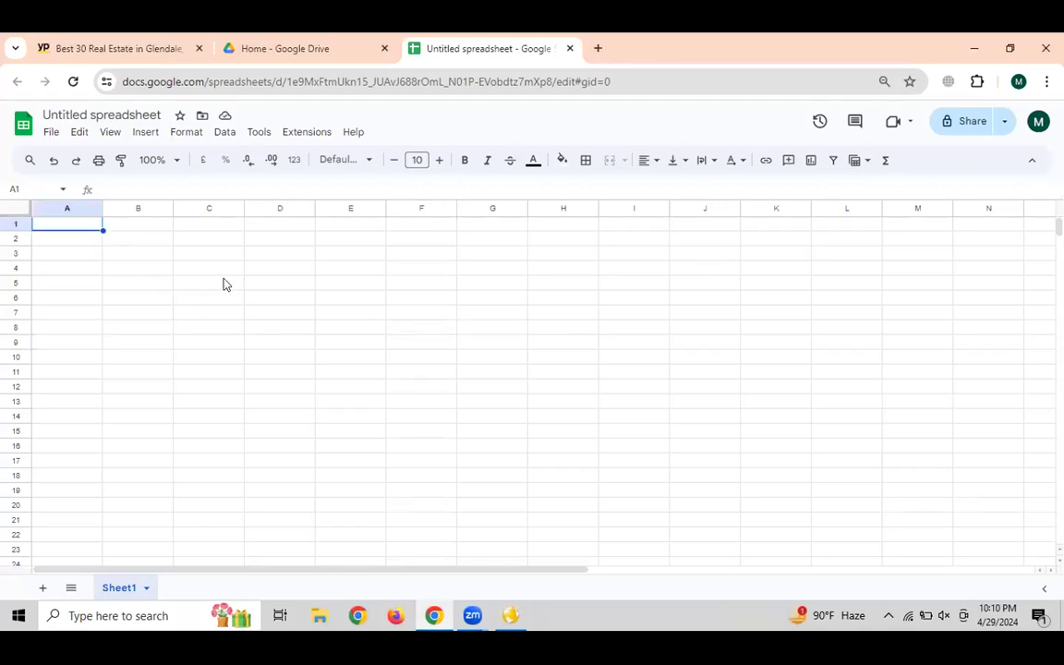
pyautogui.click(74, 228)
pyautogui.hotkey('ctrl', 'v')
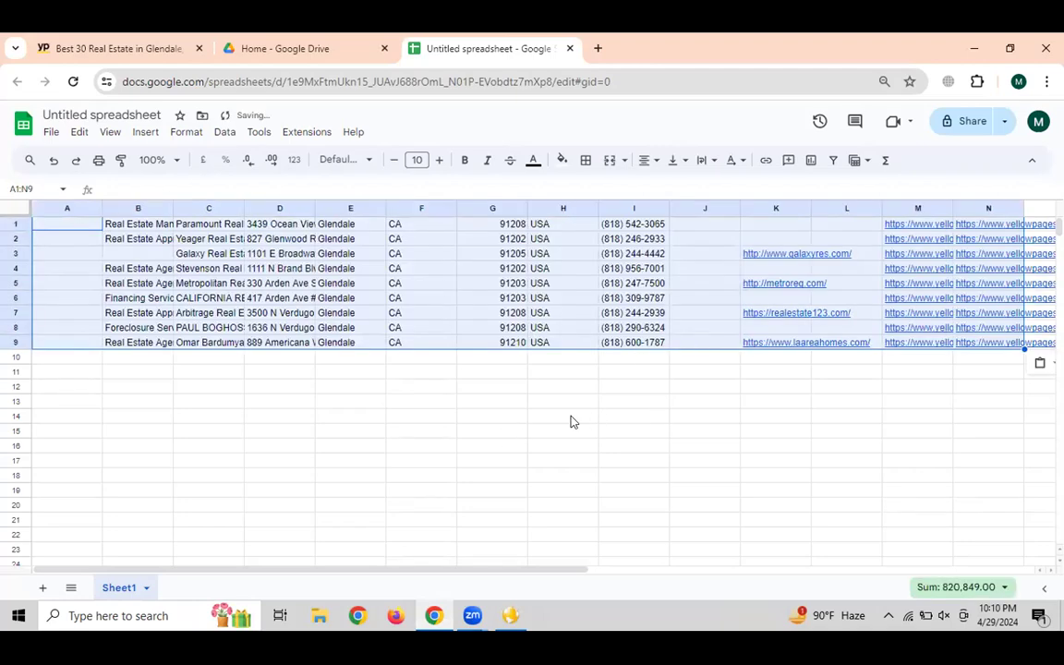
pyautogui.click(499, 621)
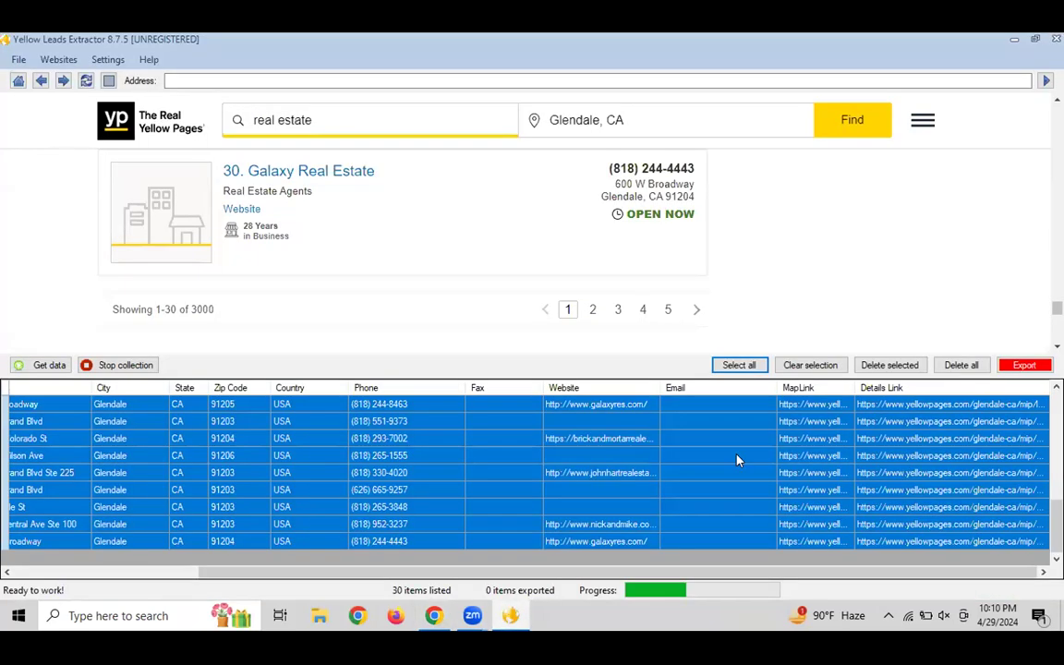
# Select all 30 Glendale result rows in the Yellow Leads Extractor grid
pyautogui.moveTo(1057, 525); pyautogui.dragTo(1057, 412)
pyautogui.click(476, 438)
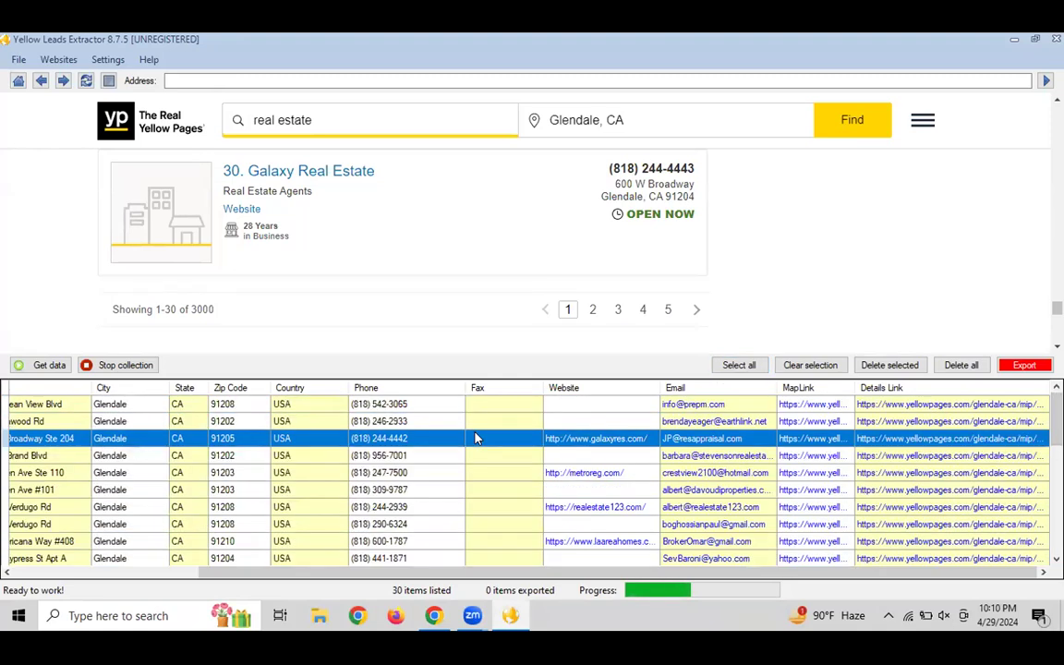
pyautogui.hotkey('ctrl', 'a')
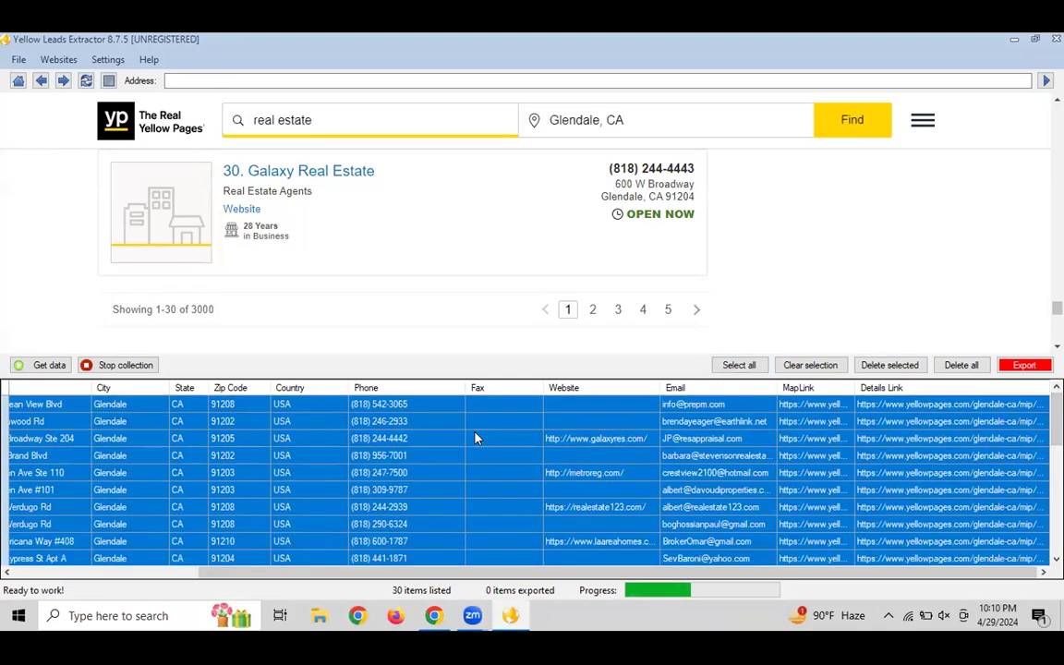
# Paste the copied Glendale listing table into the spreadsheet at cell A11
pyautogui.click(433, 615)
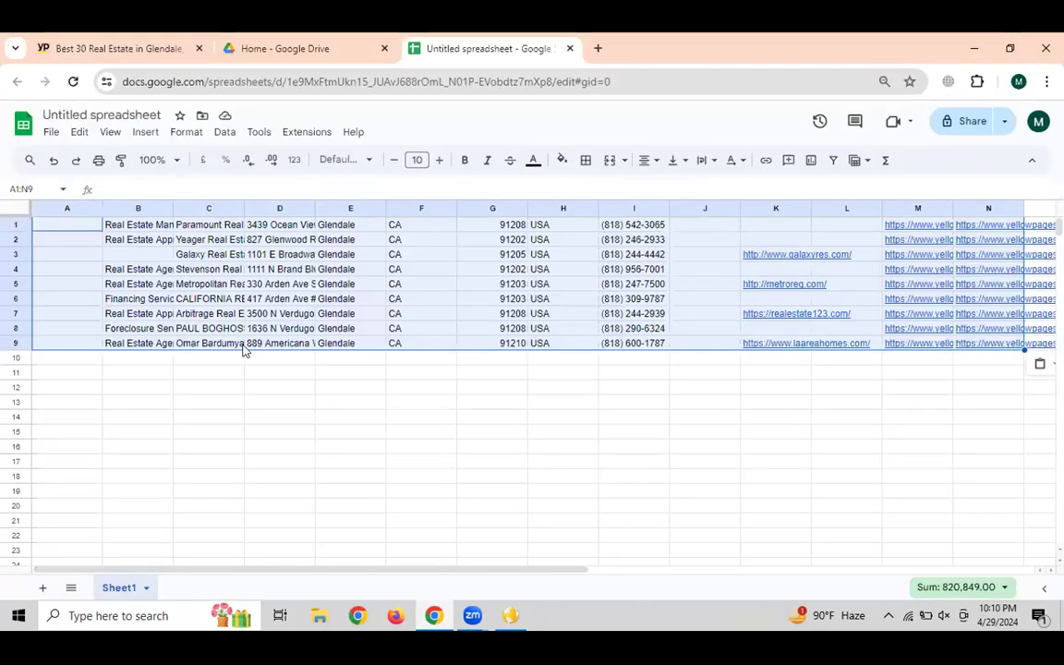
pyautogui.scroll(-1, 185, 374)
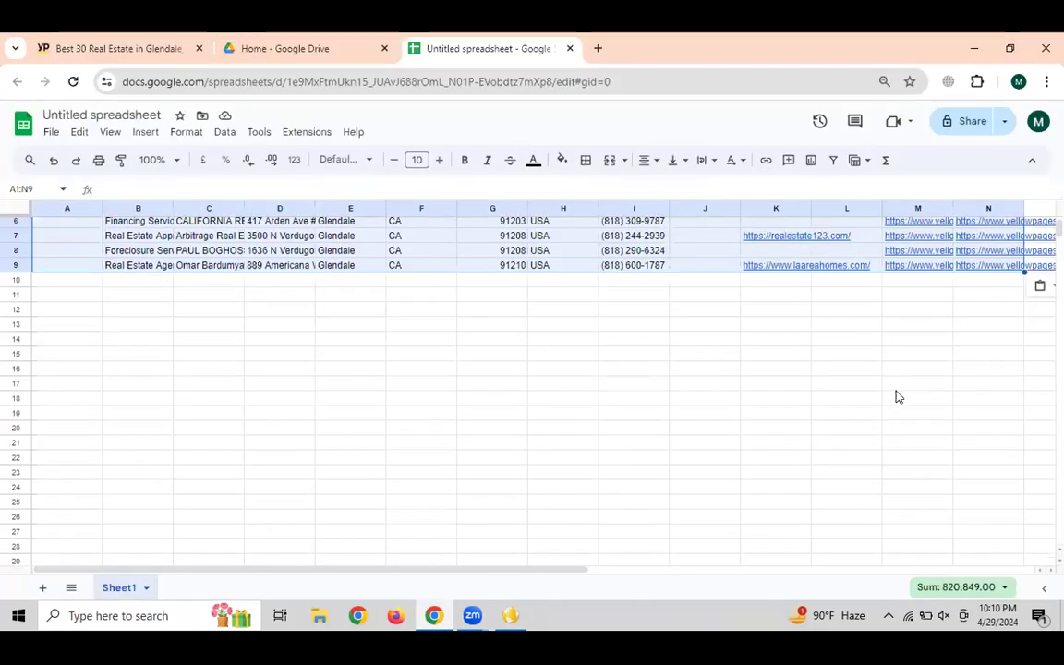
pyautogui.scroll(-5, 902, 401)
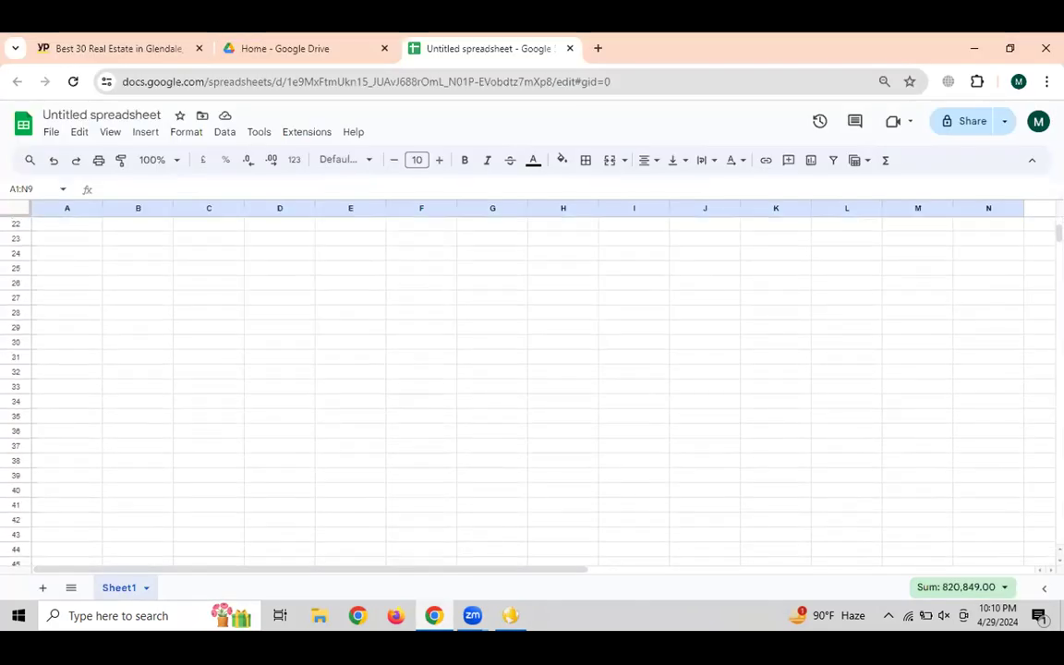
pyautogui.scroll(7, 554, 388)
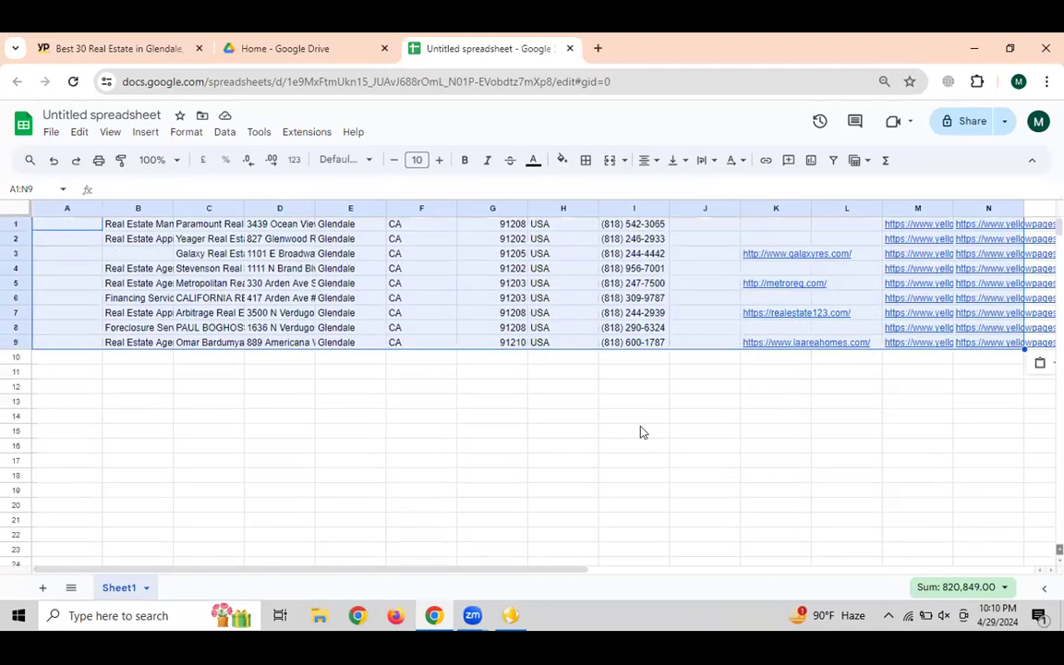
pyautogui.click(56, 371)
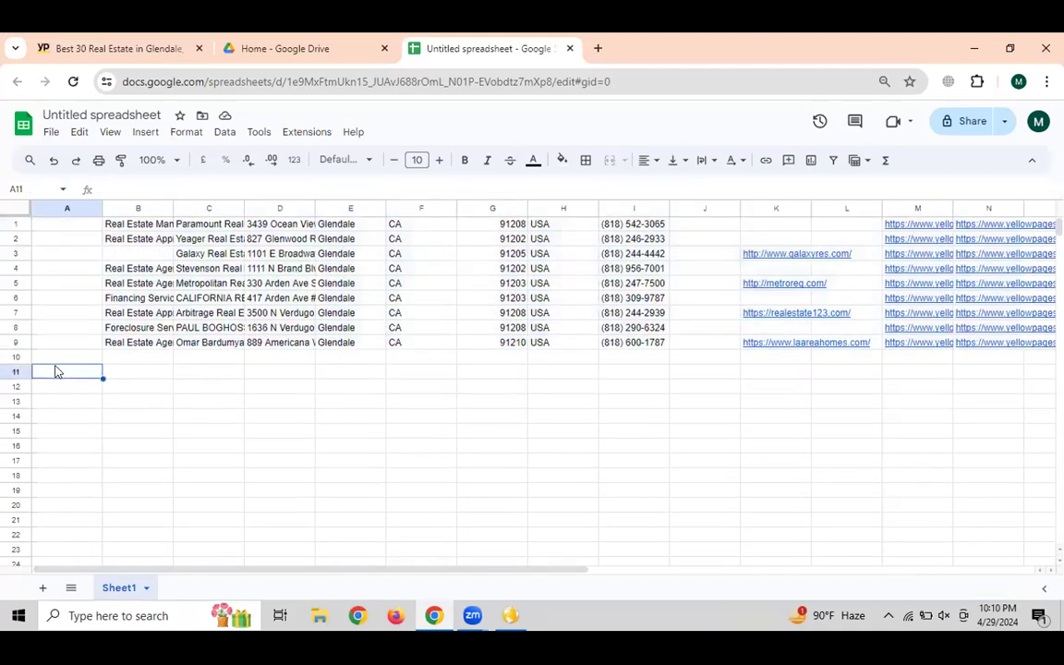
pyautogui.hotkey('ctrl', 'v')
# Clear the whole sheet and paste the 30-listing table starting at A1
pyautogui.hotkey('ctrl', 'a')
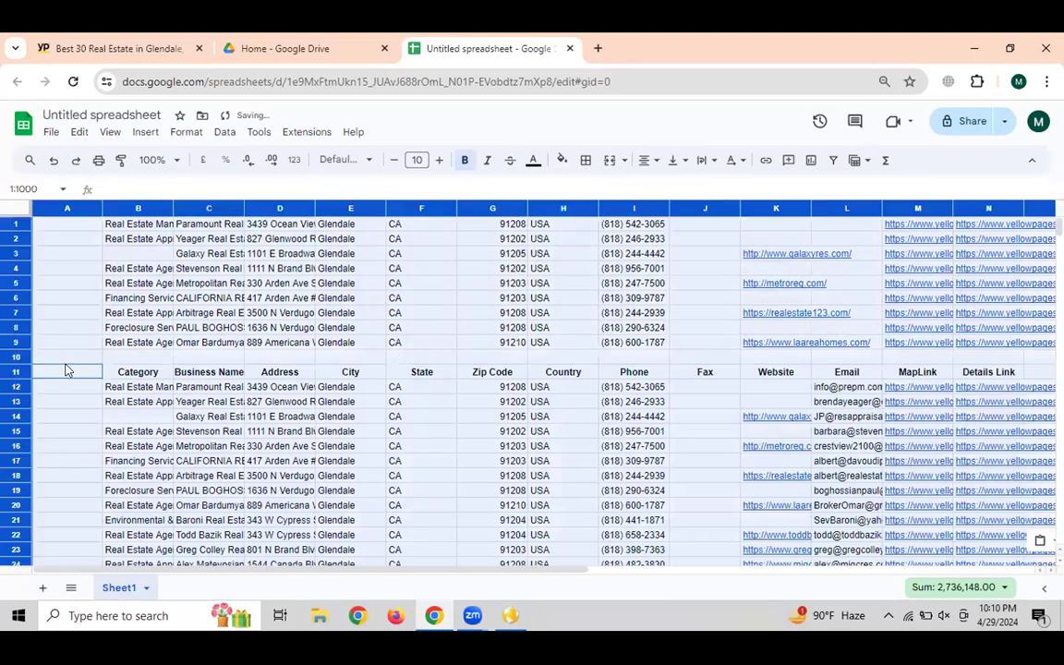
pyautogui.press('Delete')
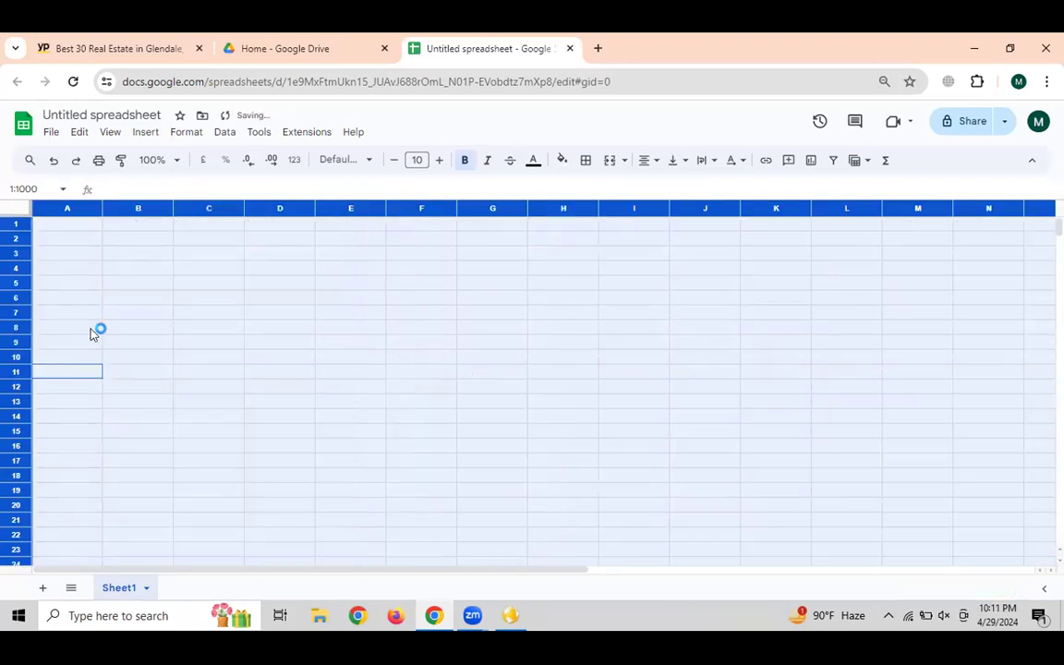
pyautogui.click(71, 226)
pyautogui.hotkey('ctrl', 'v')
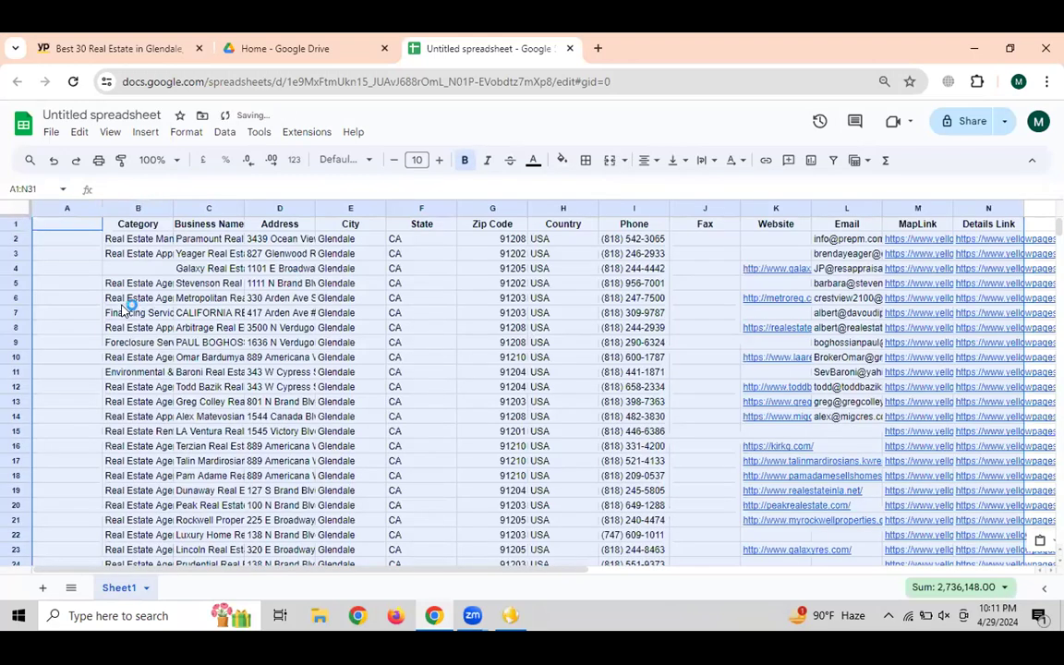
# Delete the empty column A and slightly widen the new first column
pyautogui.click(69, 208)
pyautogui.rightClick(86, 271)
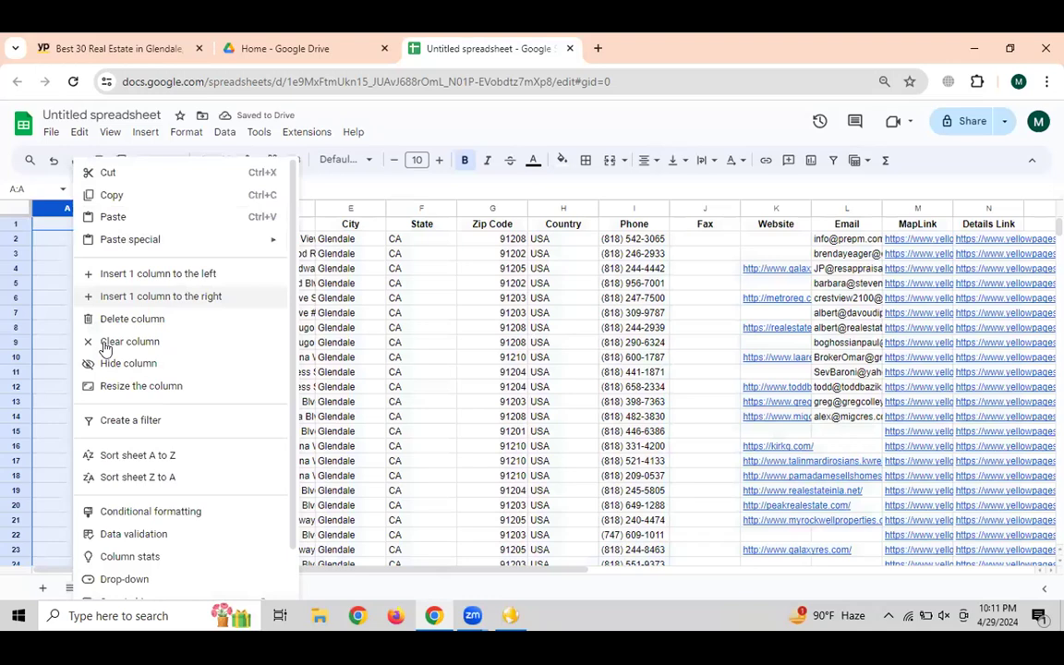
pyautogui.click(109, 318)
pyautogui.click(66, 242)
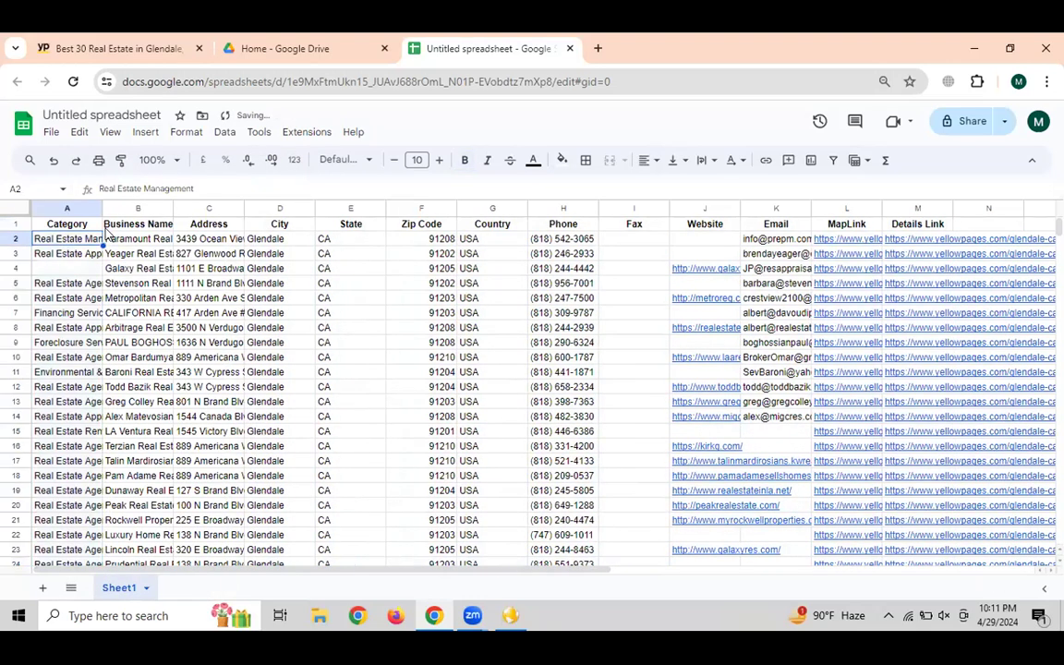
pyautogui.moveTo(103, 204); pyautogui.dragTo(148, 209)
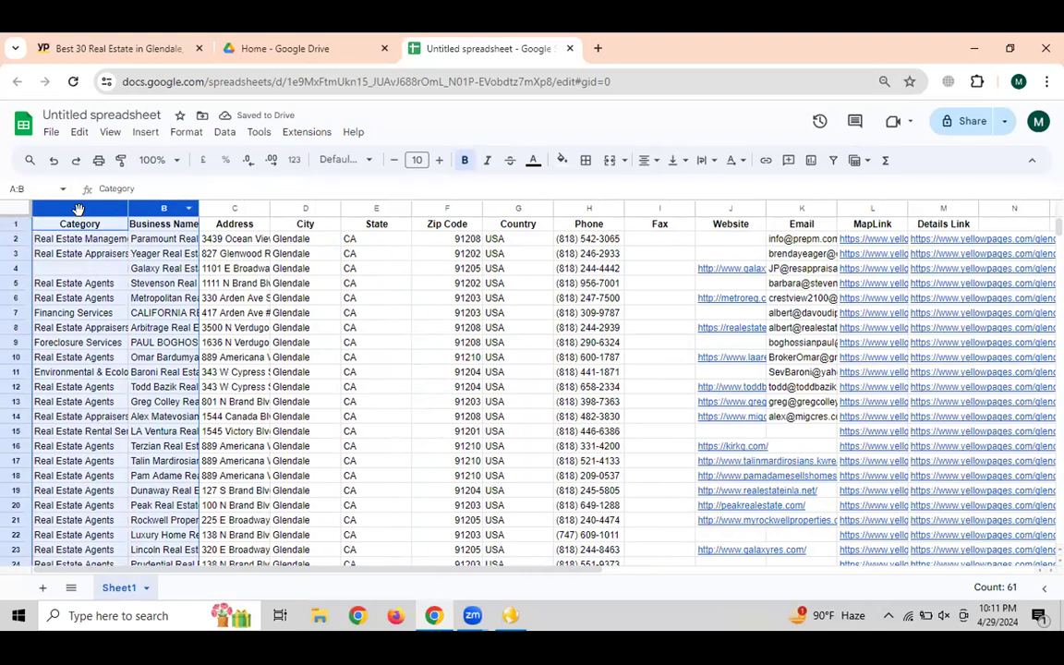
# Reorder the columns so Category precedes Address, and widen Business Name and Category
pyautogui.click(252, 228)
pyautogui.click(78, 208)
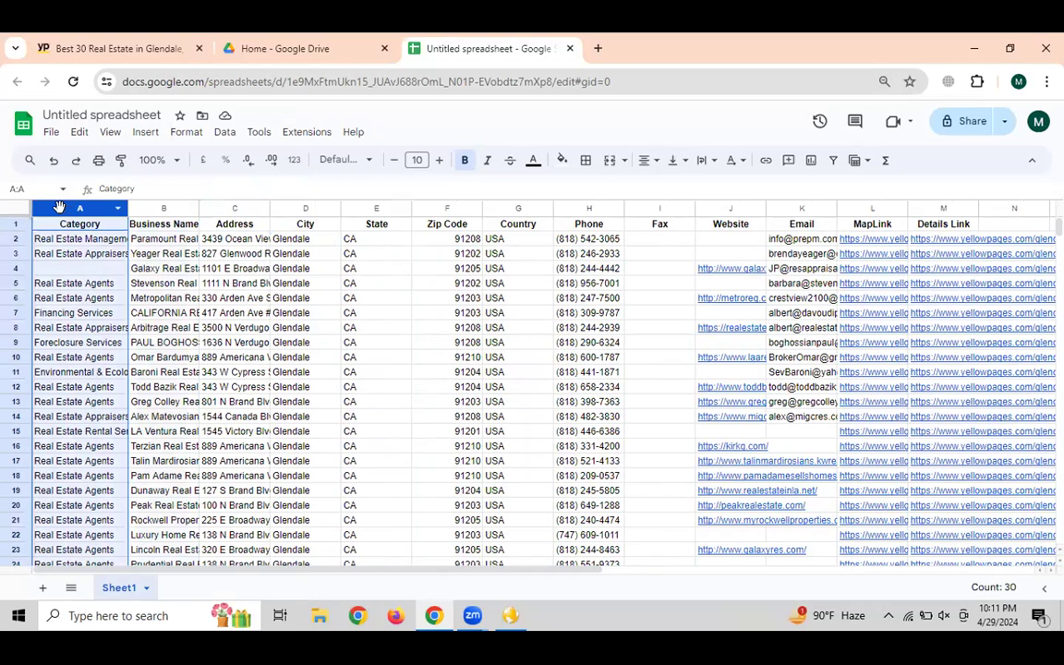
pyautogui.moveTo(71, 199); pyautogui.dragTo(225, 188)
pyautogui.click(78, 228)
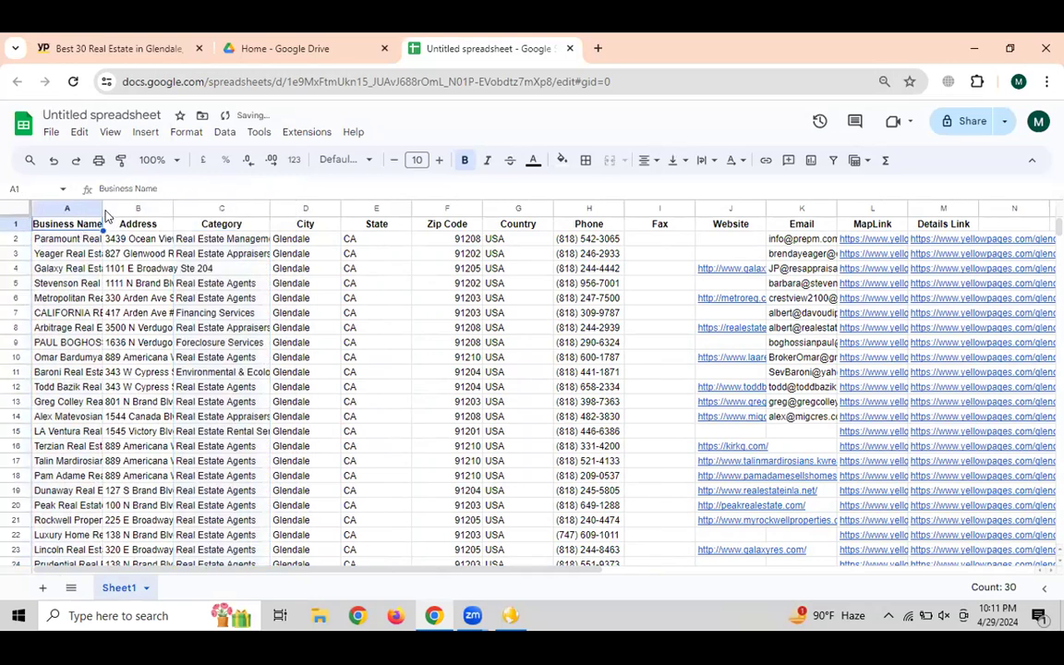
pyautogui.moveTo(102, 208); pyautogui.dragTo(290, 208)
pyautogui.click(184, 208)
pyautogui.click(229, 223)
pyautogui.moveTo(168, 209); pyautogui.dragTo(211, 209)
# Highlight the first business names down to Select Real Estate, then return to Yellow Leads Extractor
pyautogui.moveTo(120, 239); pyautogui.dragTo(135, 374)
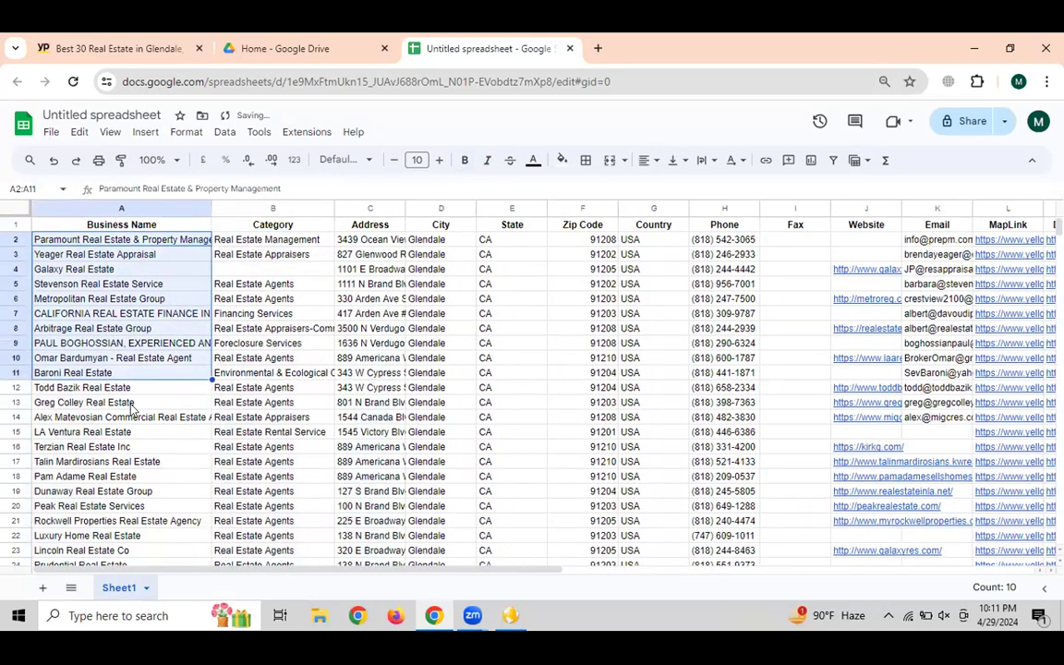
pyautogui.scroll(-2, 466, 415)
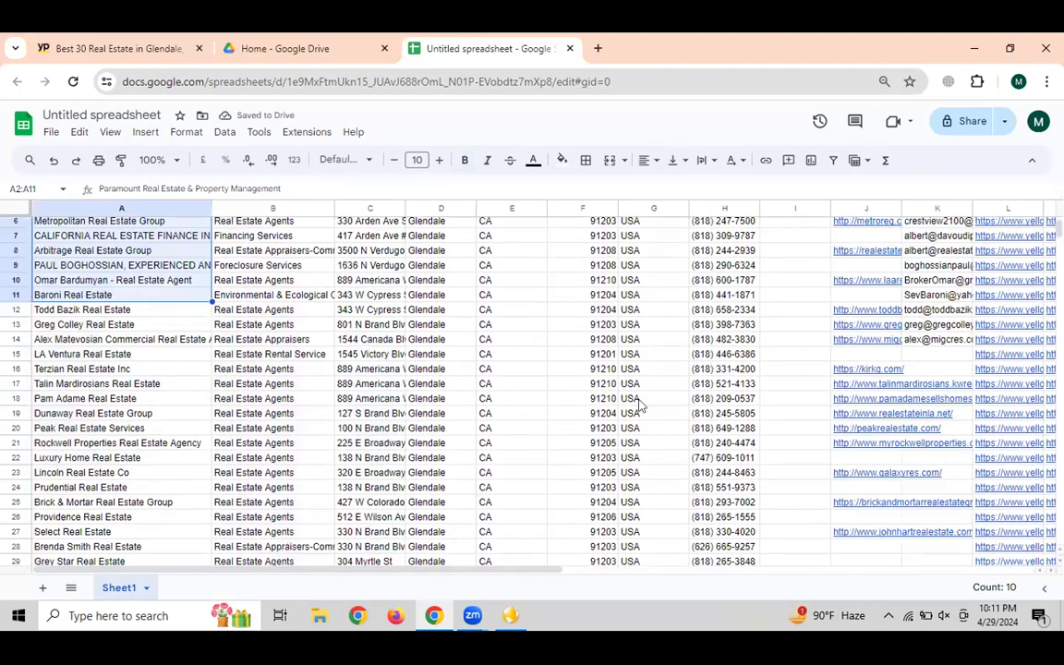
pyautogui.click(84, 531)
pyautogui.scroll(-2, 120, 517)
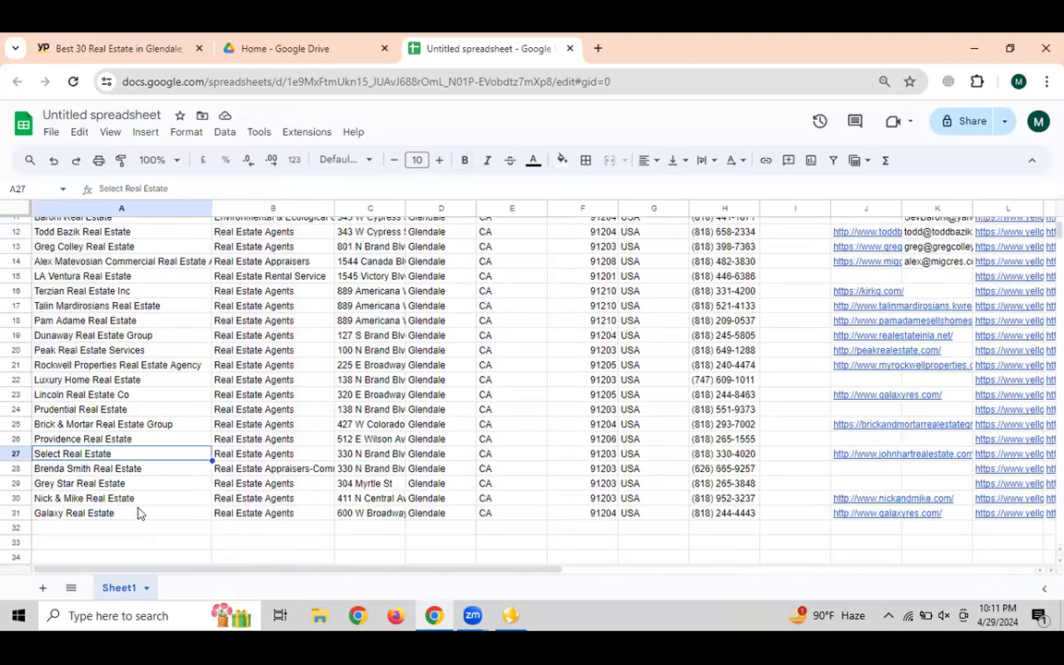
pyautogui.click(511, 615)
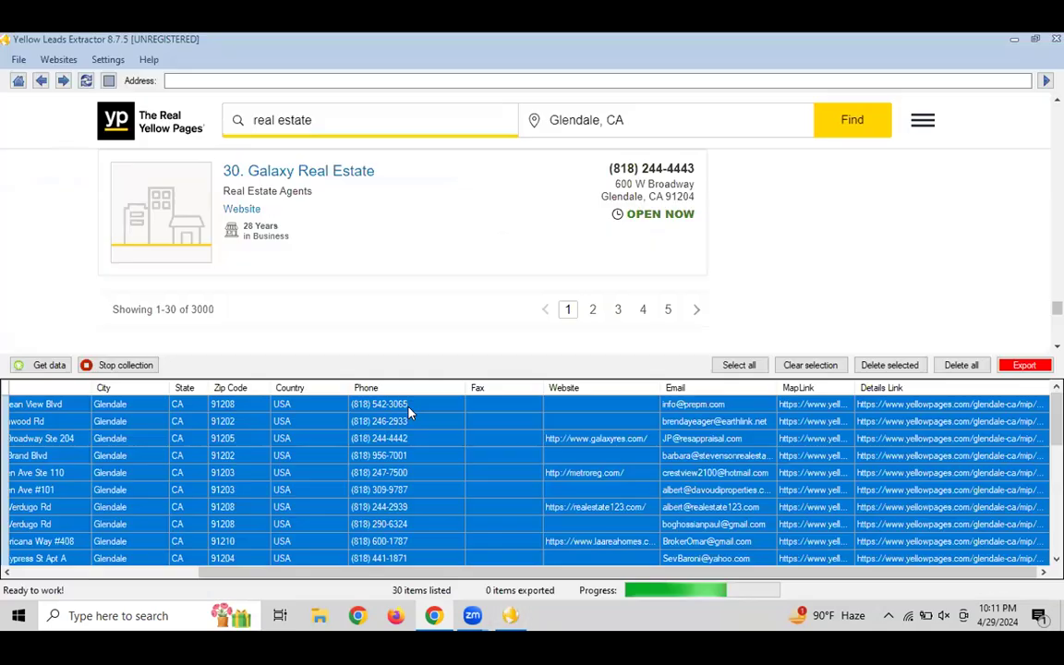
# Reselect every one of the 30 Glendale leads in the extractor's results grid
pyautogui.click(446, 443)
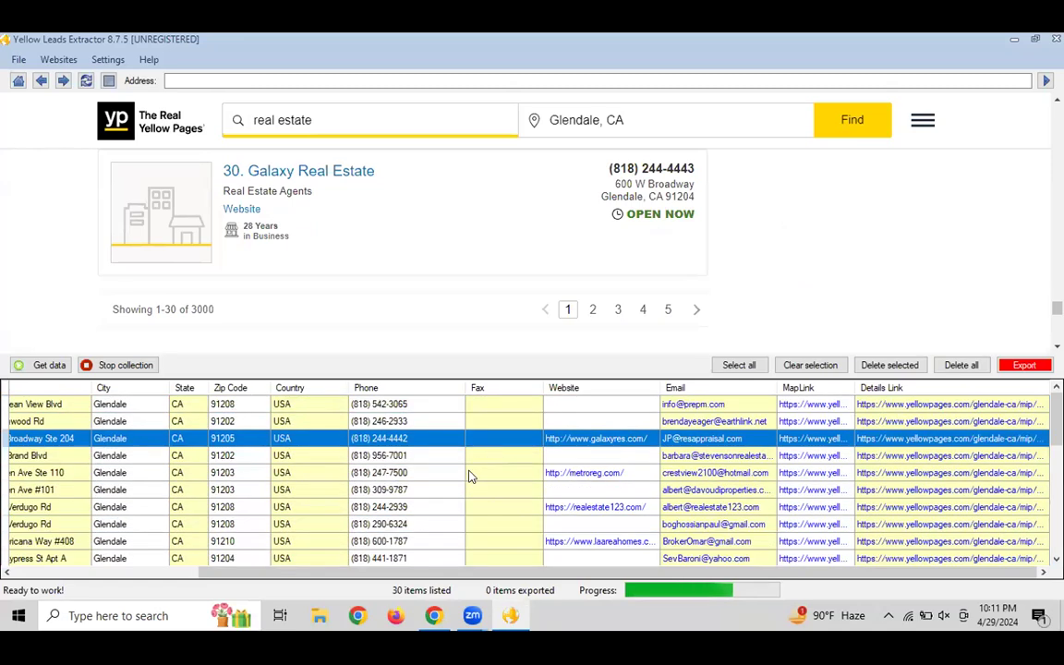
pyautogui.press('Down')
pyautogui.press('Down')
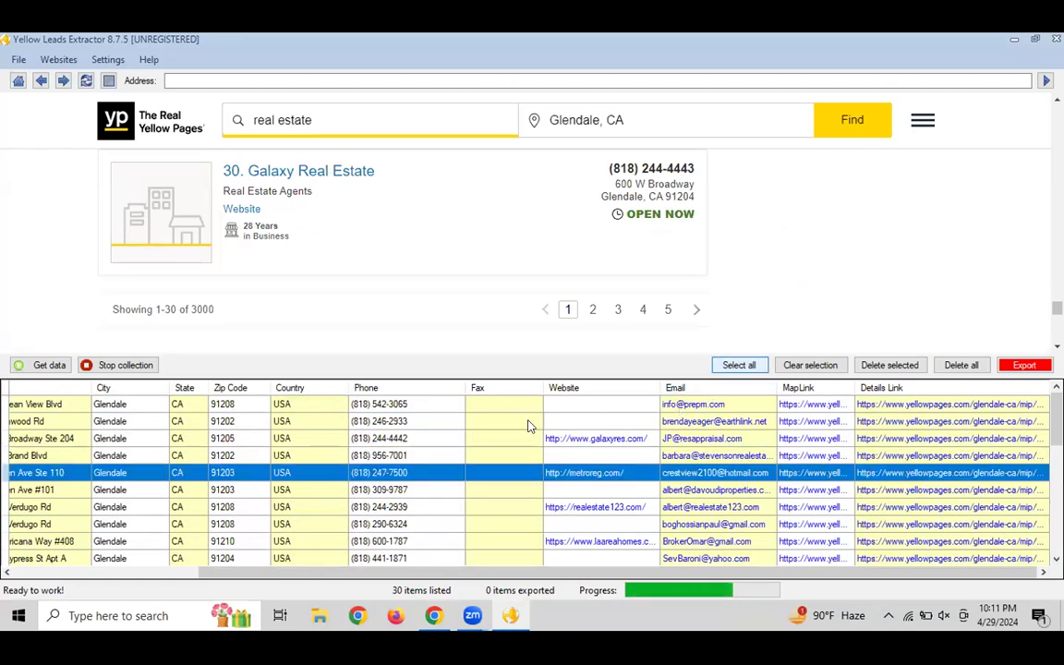
pyautogui.click(490, 427)
pyautogui.hotkey('ctrl', 'a')
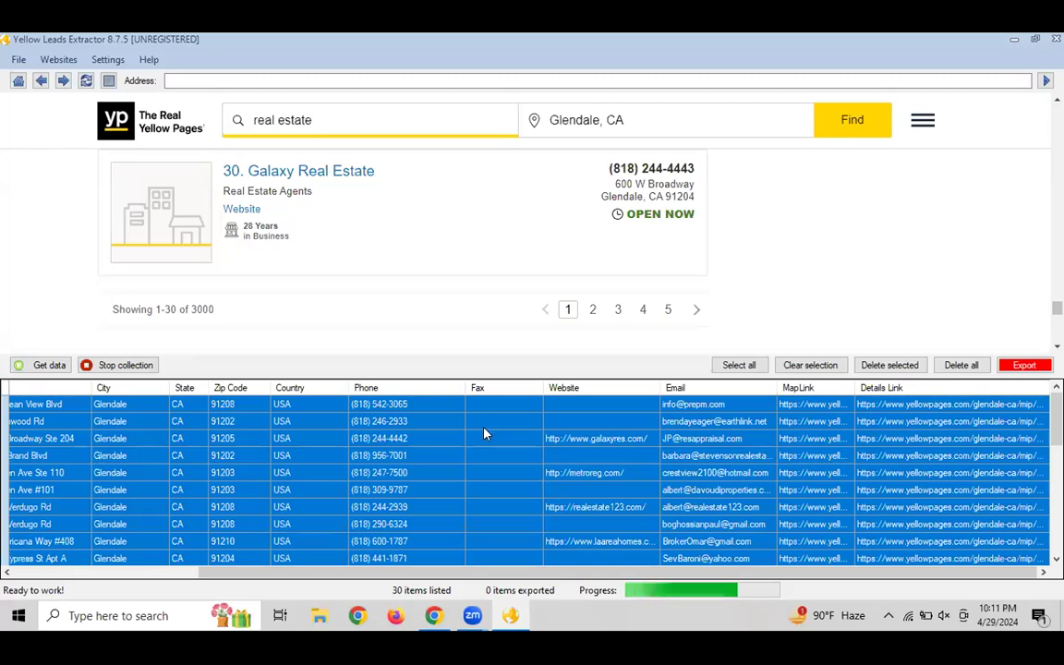
# Left-align all the listing data in the spreadsheet
pyautogui.hotkey('alt', 'Tab')
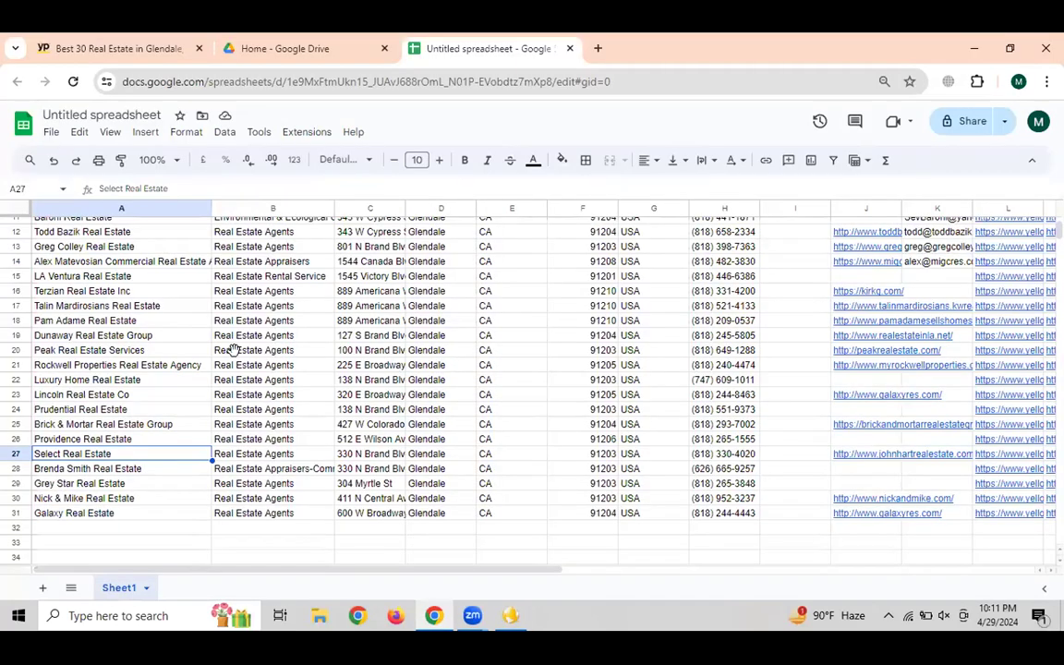
pyautogui.scroll(4, 952, 338)
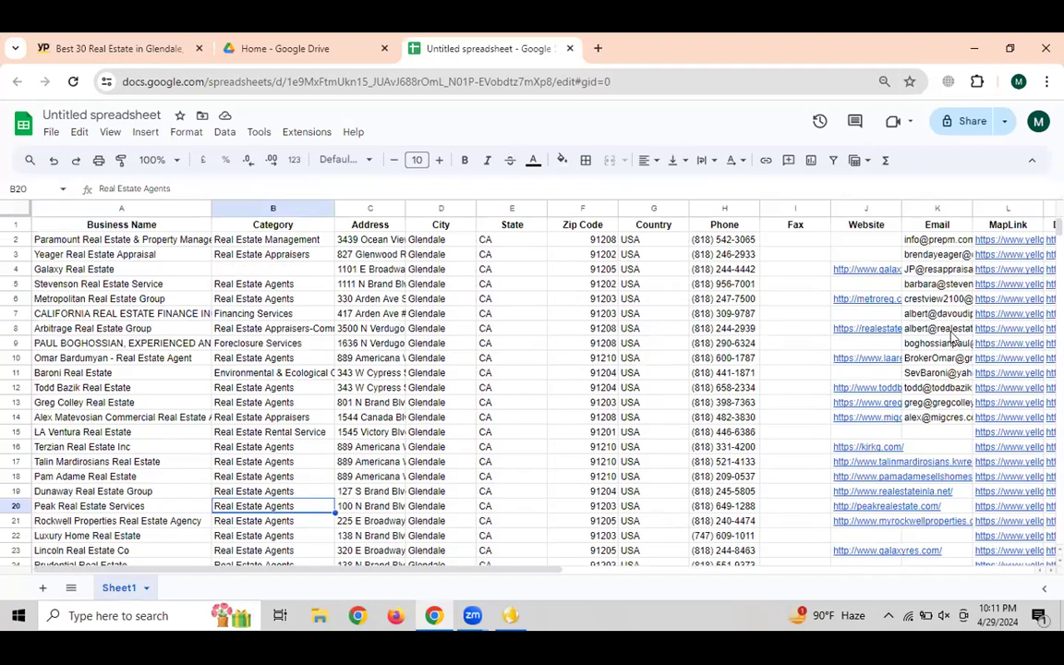
pyautogui.click(504, 287)
pyautogui.hotkey('ctrl', 'a')
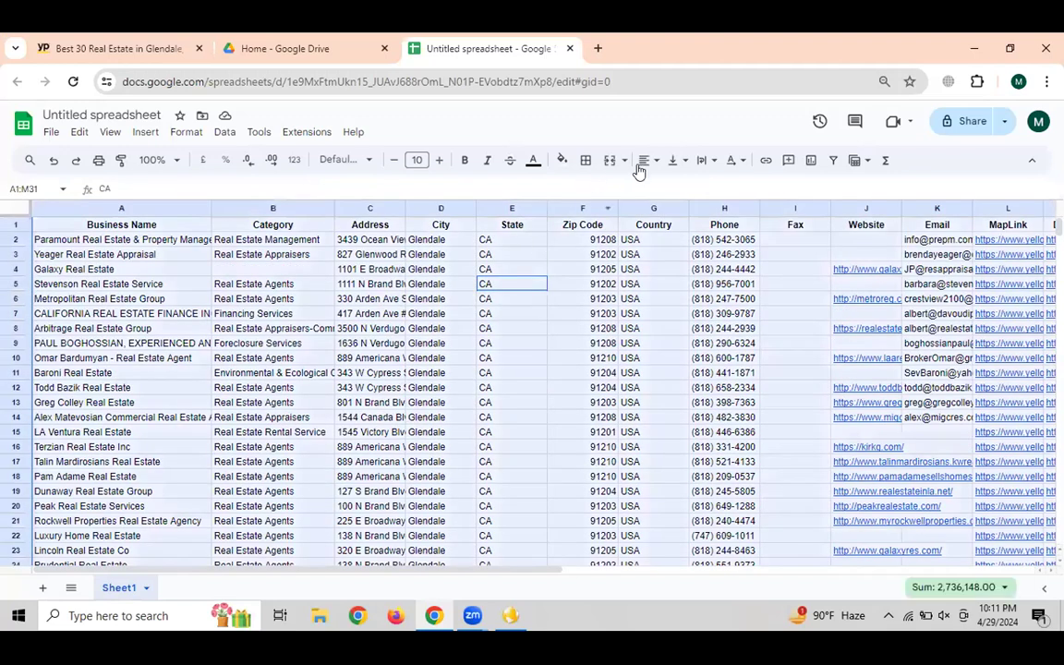
pyautogui.click(645, 161)
pyautogui.click(650, 186)
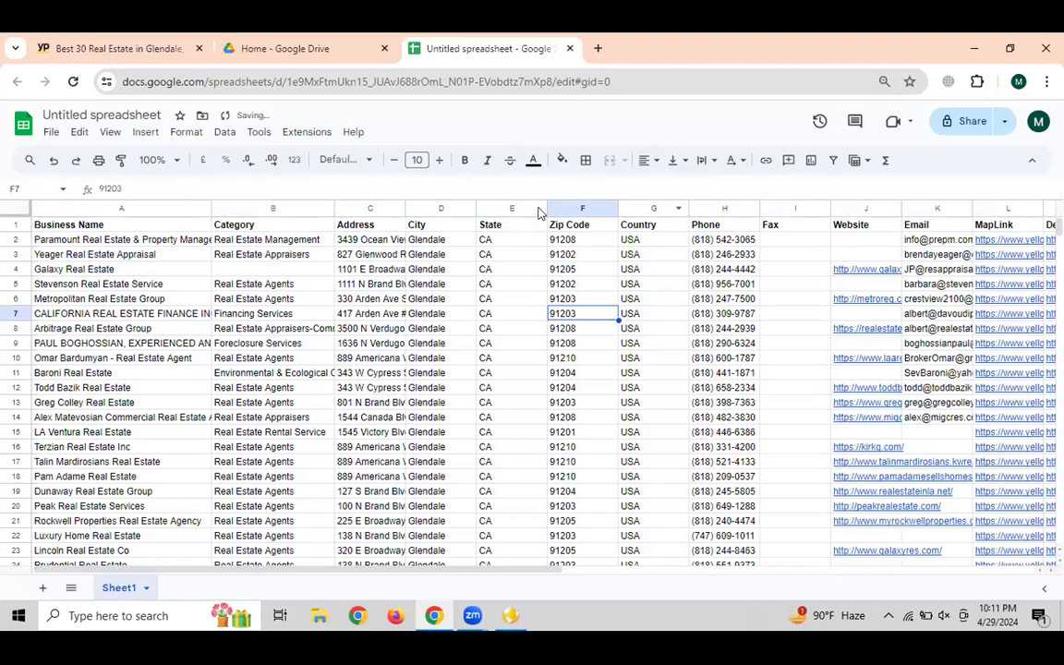
# Narrow the State and Country columns to fit their contents
pyautogui.click(498, 207)
pyautogui.moveTo(546, 204); pyautogui.dragTo(533, 208)
pyautogui.moveTo(677, 207); pyautogui.dragTo(657, 208)
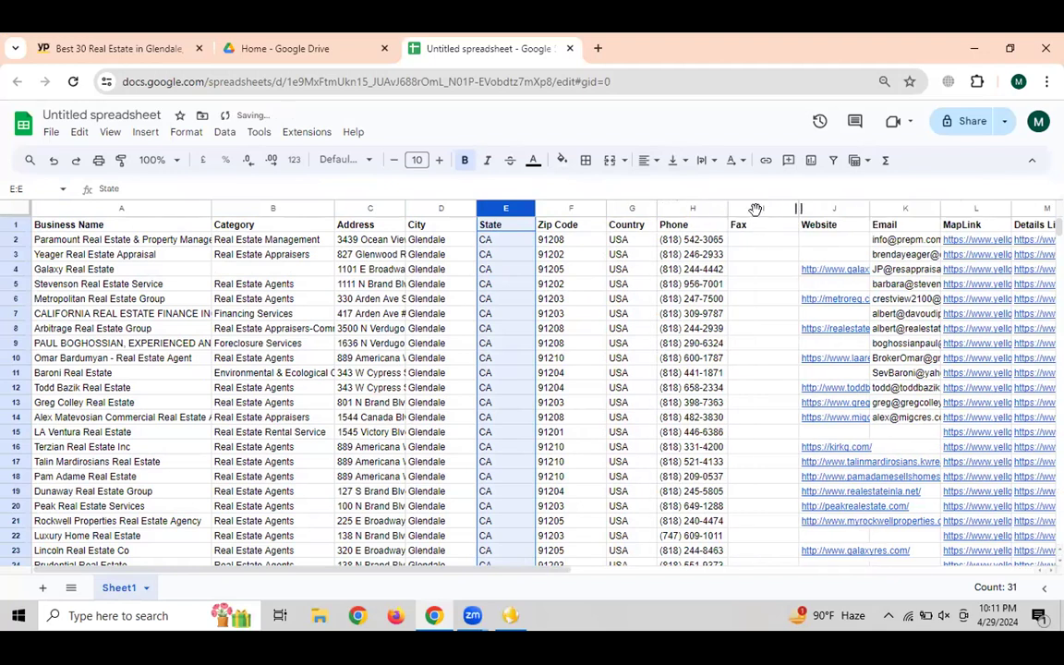
# Delete the empty Fax column and widen the Email column to show the addresses
pyautogui.rightClick(750, 208)
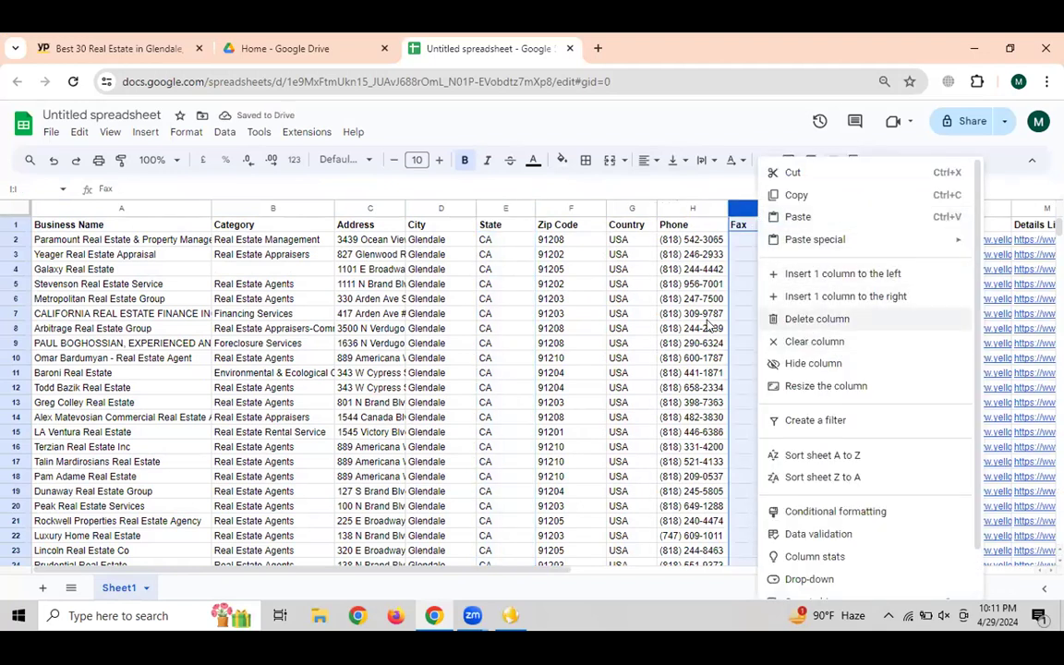
pyautogui.click(796, 319)
pyautogui.moveTo(749, 240); pyautogui.dragTo(795, 342)
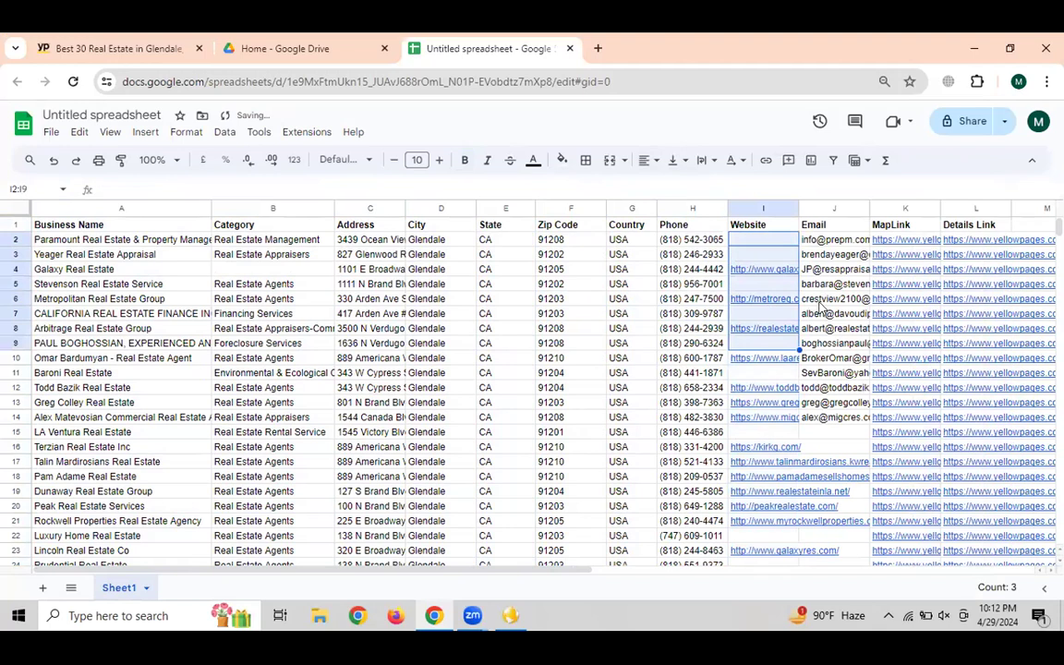
pyautogui.click(814, 283)
pyautogui.moveTo(823, 241); pyautogui.dragTo(825, 359)
pyautogui.click(765, 256)
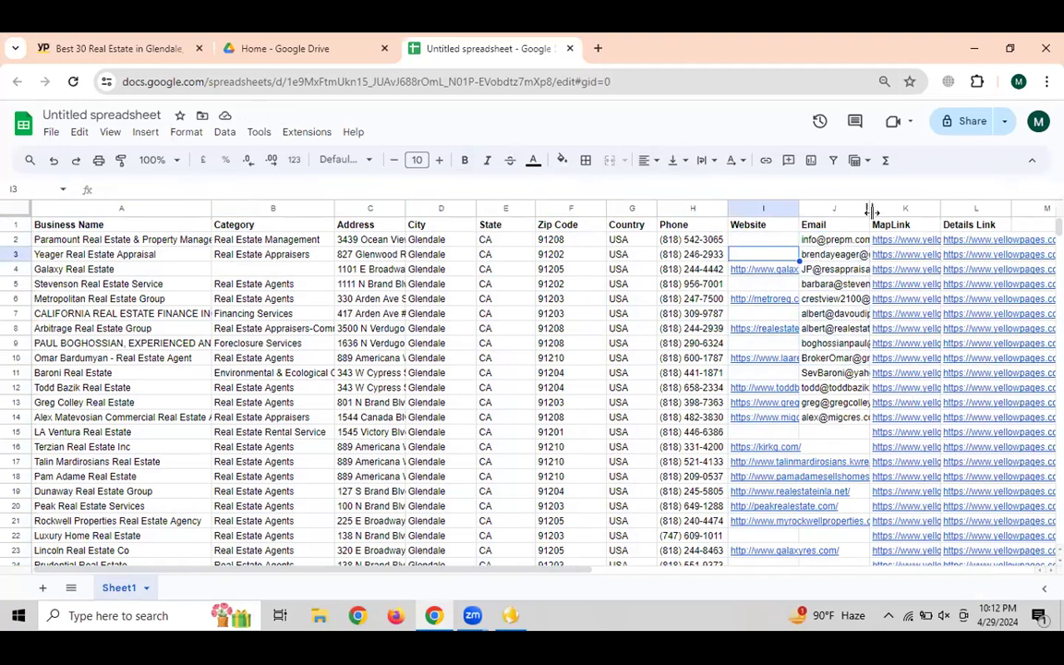
pyautogui.moveTo(871, 208); pyautogui.dragTo(880, 209)
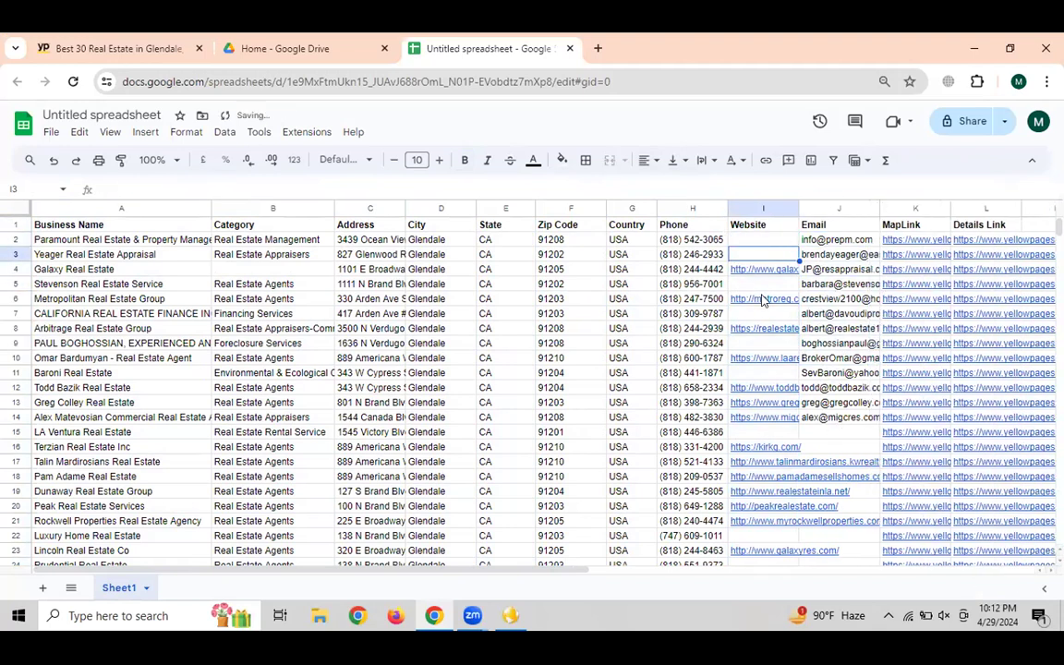
# Delete the MapLink and Details Link columns so the table ends with Email in column J
pyautogui.click(886, 207)
pyautogui.moveTo(886, 207); pyautogui.dragTo(940, 209)
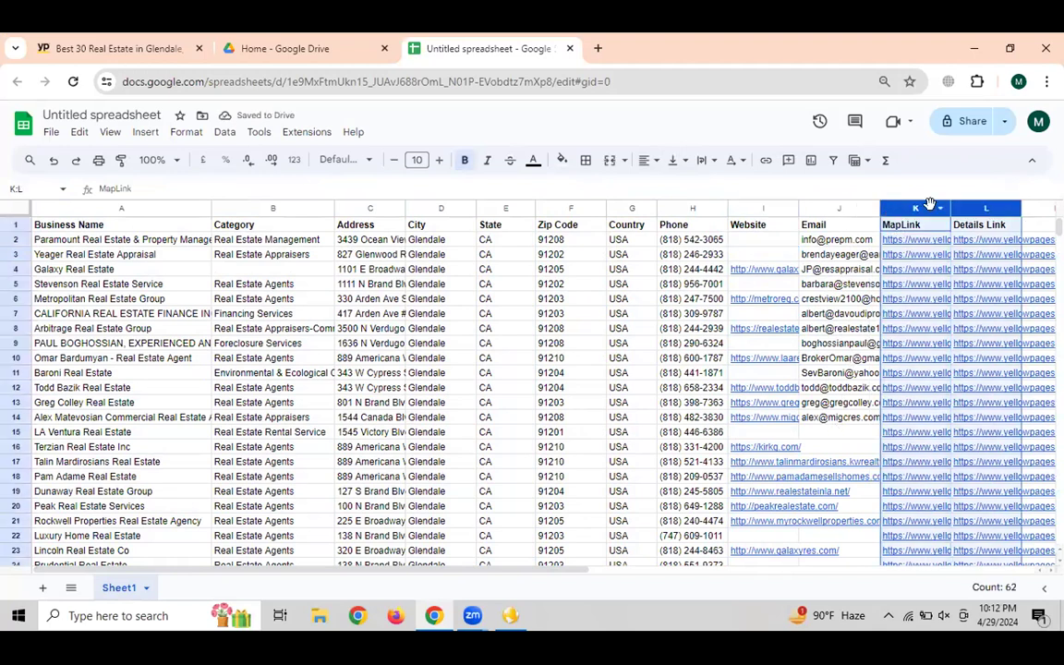
pyautogui.rightClick(957, 208)
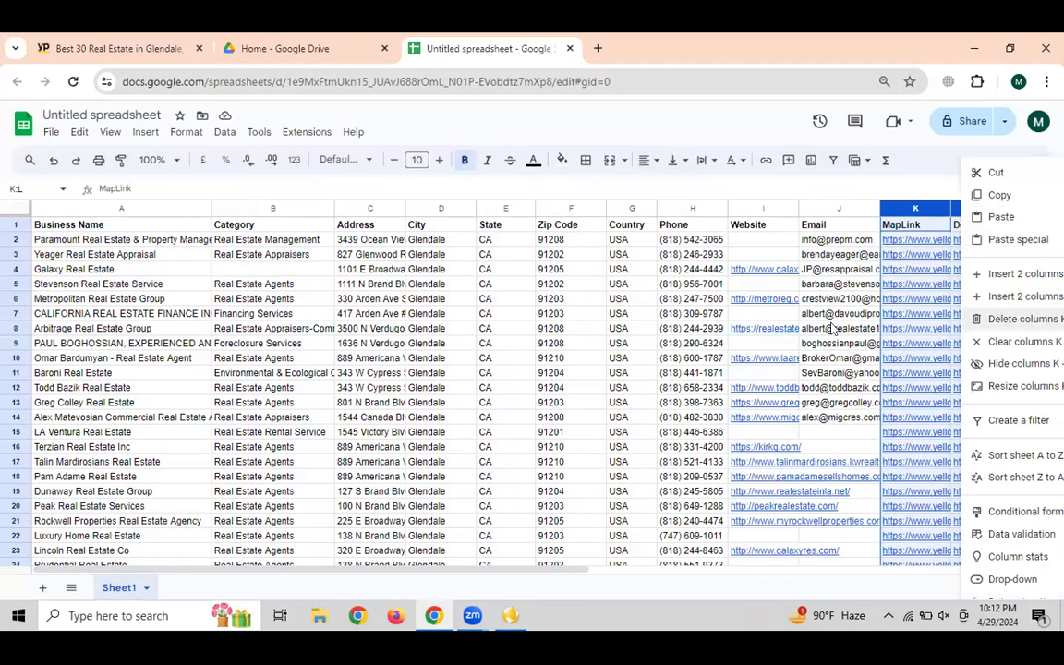
pyautogui.click(1008, 319)
pyautogui.click(519, 301)
pyautogui.click(960, 284)
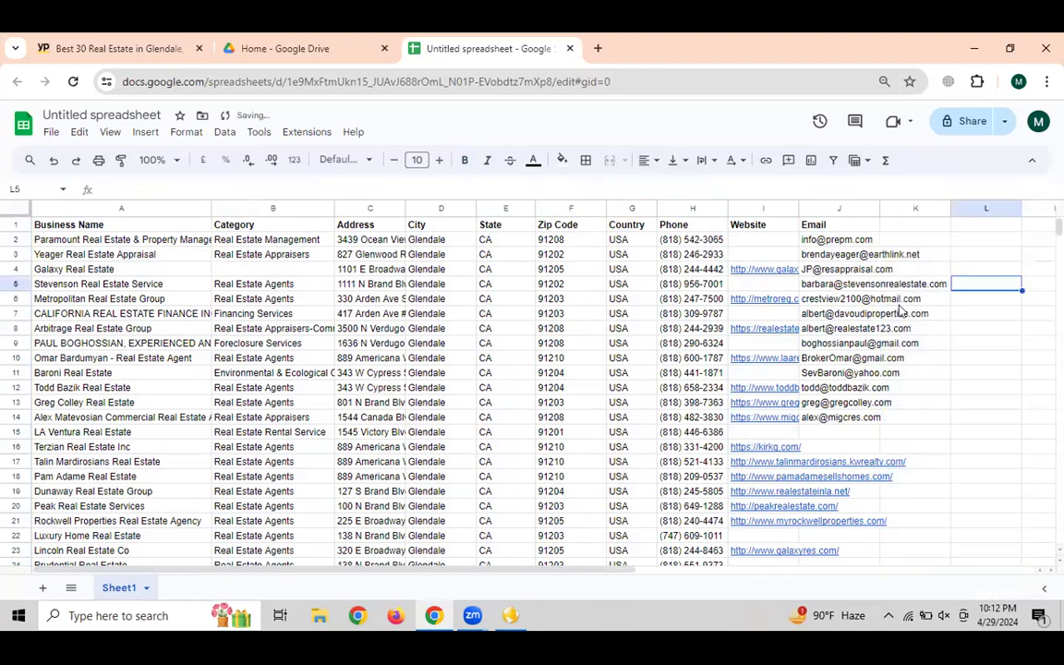
pyautogui.scroll(-5, 945, 398)
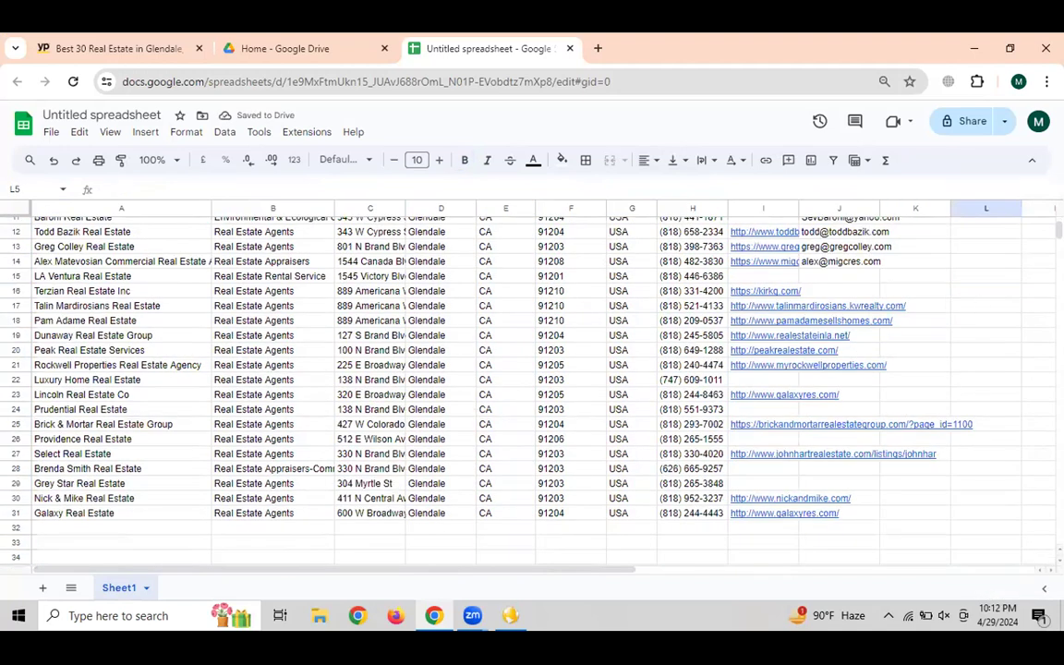
pyautogui.scroll(5, 985, 369)
pyautogui.click(985, 294)
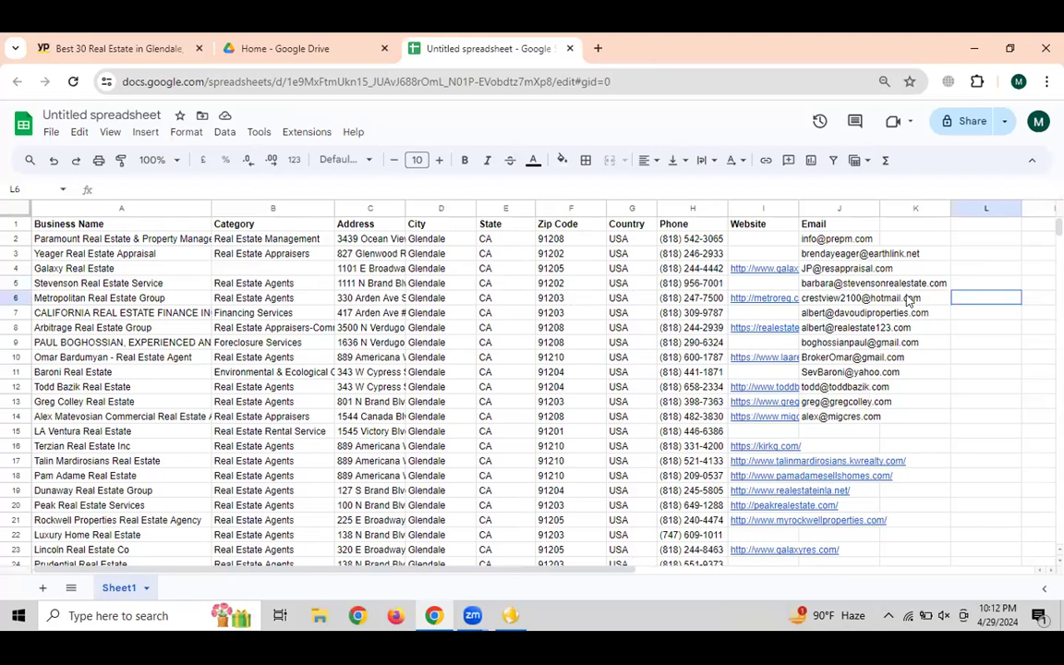
pyautogui.click(963, 402)
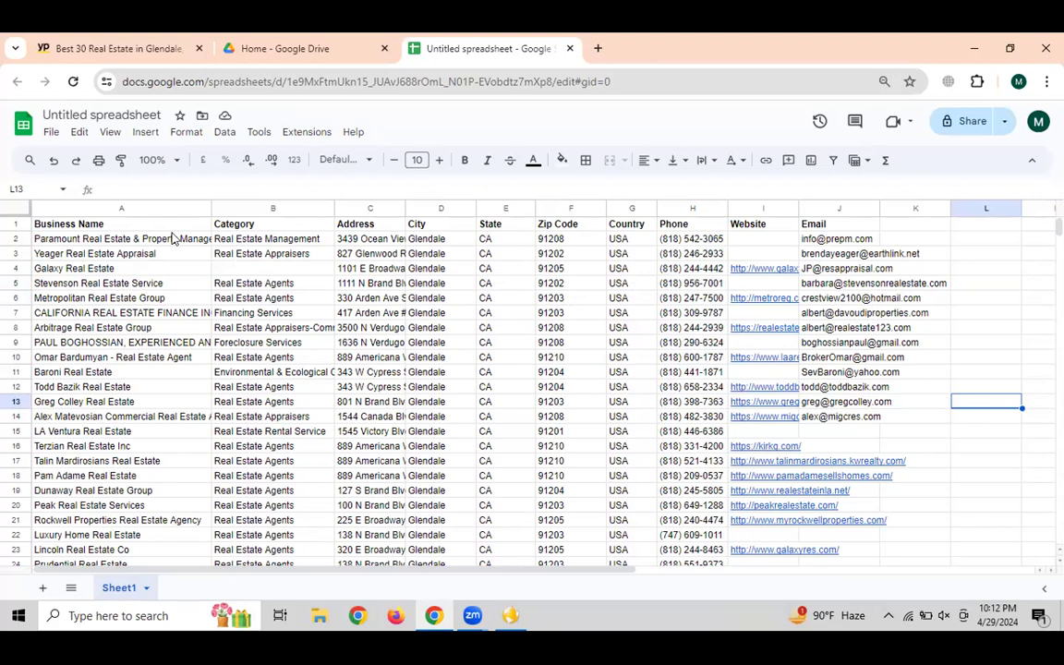
pyautogui.click(836, 239)
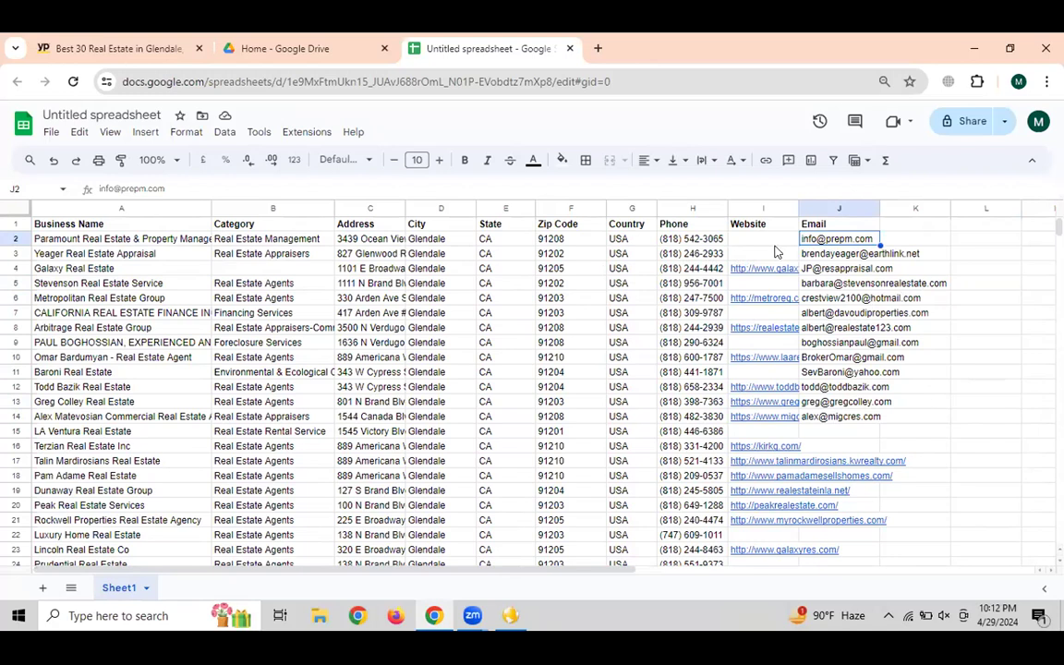
# Move the Email column into column B beside Business Name and widen it
pyautogui.click(831, 209)
pyautogui.moveTo(831, 209); pyautogui.dragTo(222, 206)
pyautogui.click(647, 285)
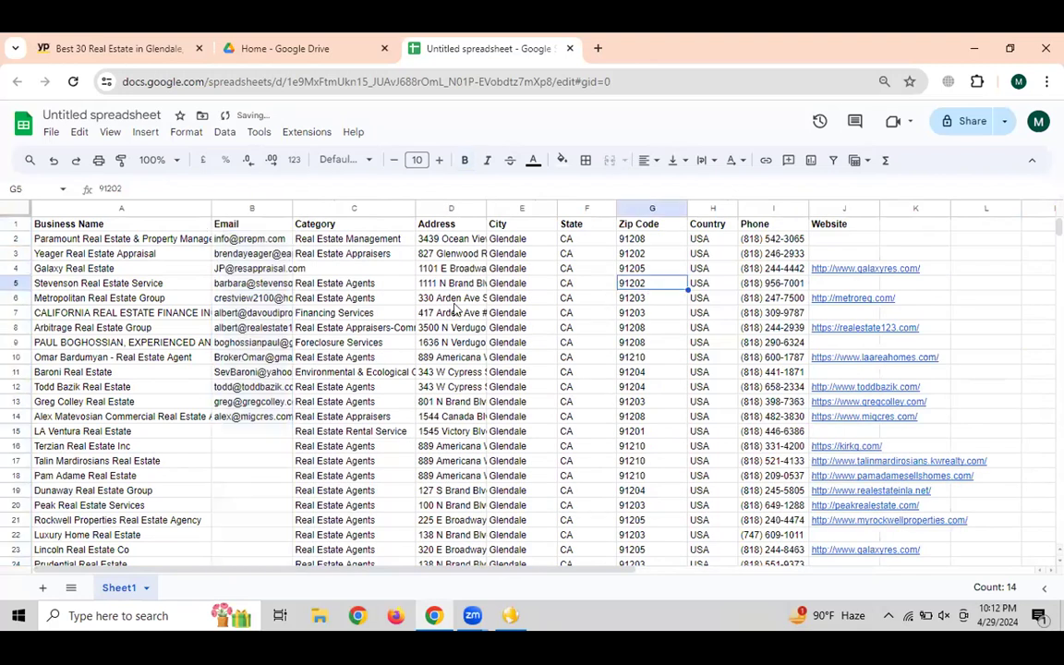
pyautogui.click(249, 239)
pyautogui.moveTo(293, 209); pyautogui.dragTo(333, 208)
pyautogui.click(494, 327)
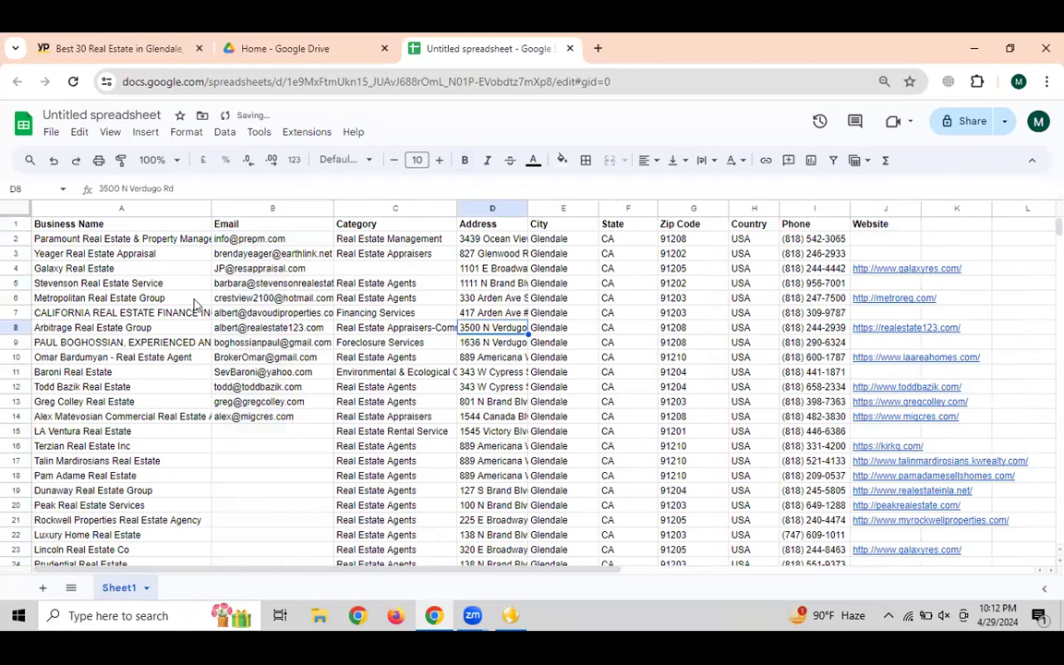
pyautogui.click(314, 266)
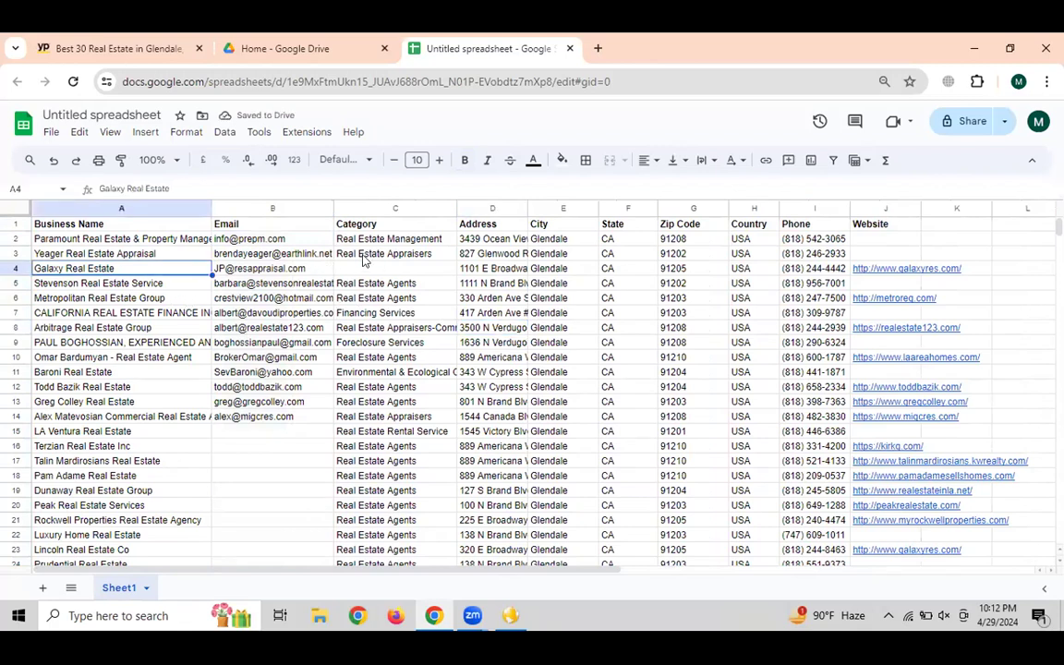
# Copy the Real Estate Agents category into Galaxy Real Estate's empty Category cell
pyautogui.click(354, 257)
pyautogui.click(382, 285)
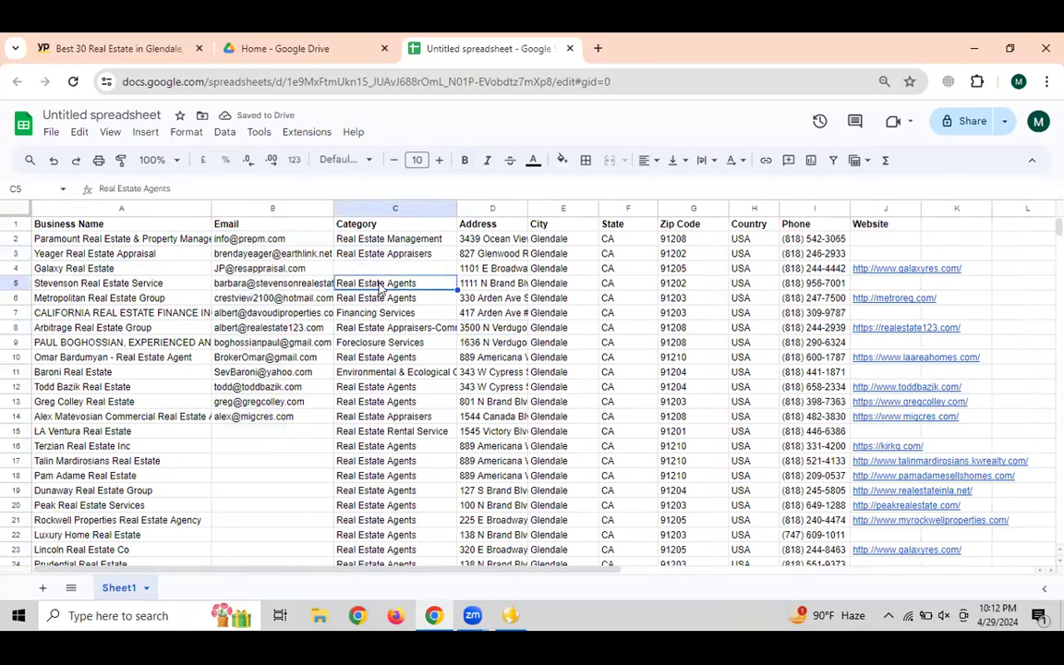
pyautogui.hotkey('ctrl', 'c')
pyautogui.click(367, 270)
pyautogui.hotkey('ctrl', 'v')
# Review the lead table and copy the first lead's business name
pyautogui.click(420, 344)
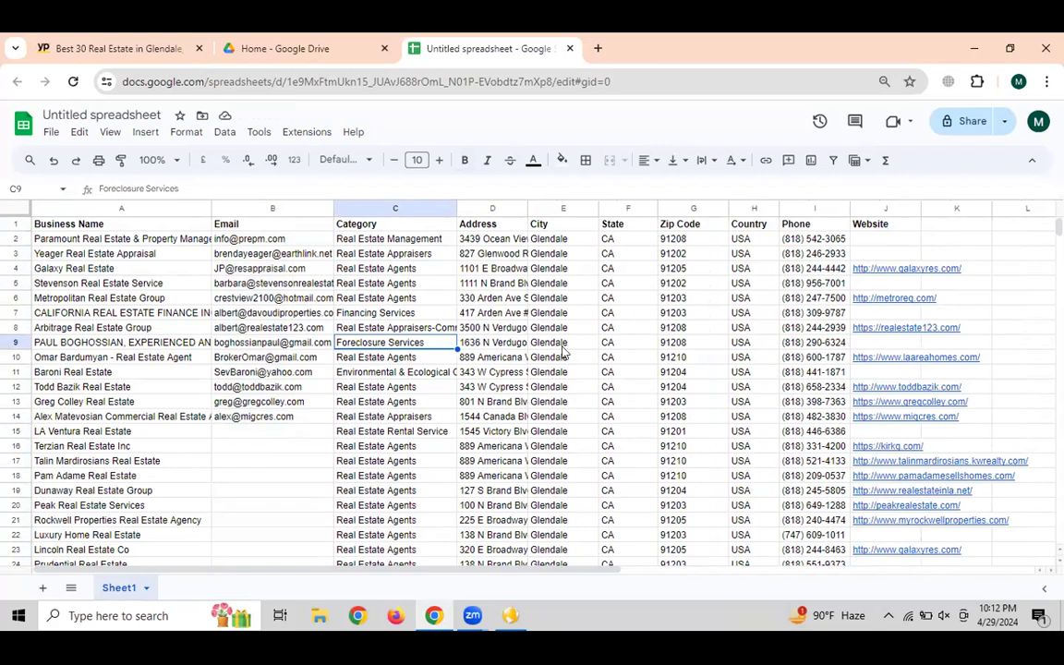
pyautogui.click(283, 316)
pyautogui.scroll(-5, 285, 323)
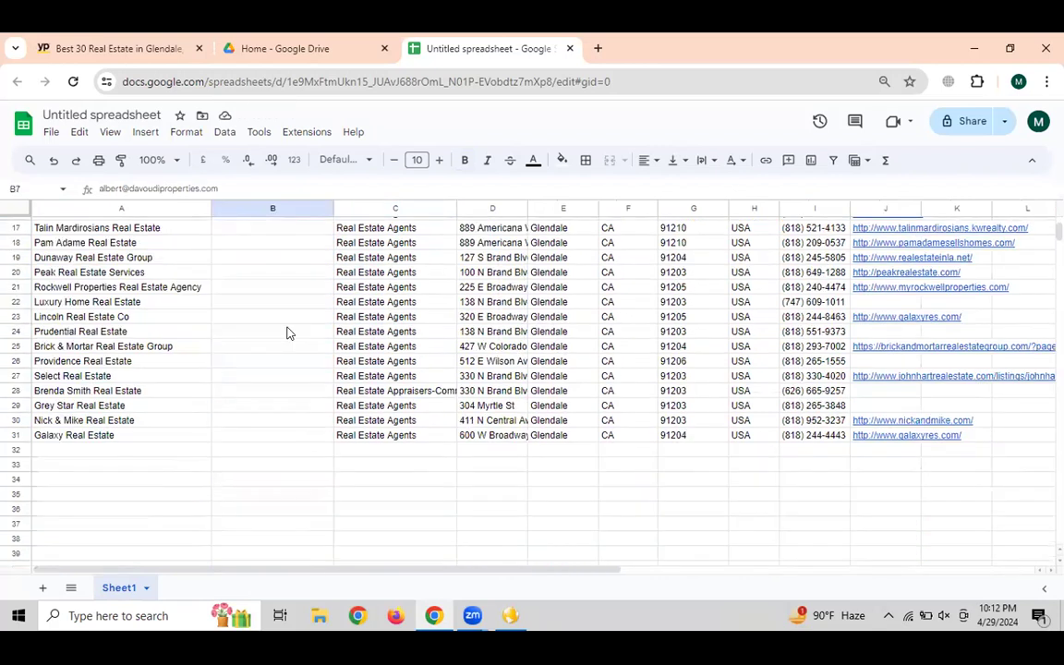
pyautogui.scroll(2, 273, 291)
pyautogui.moveTo(273, 276); pyautogui.dragTo(273, 453)
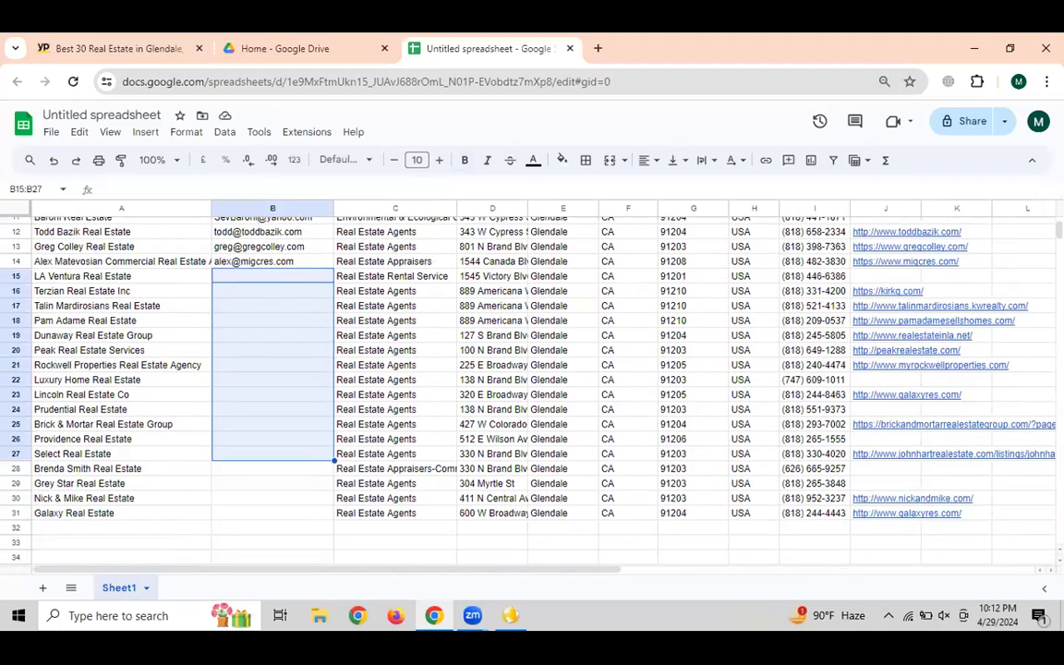
pyautogui.click(875, 279)
pyautogui.click(879, 409)
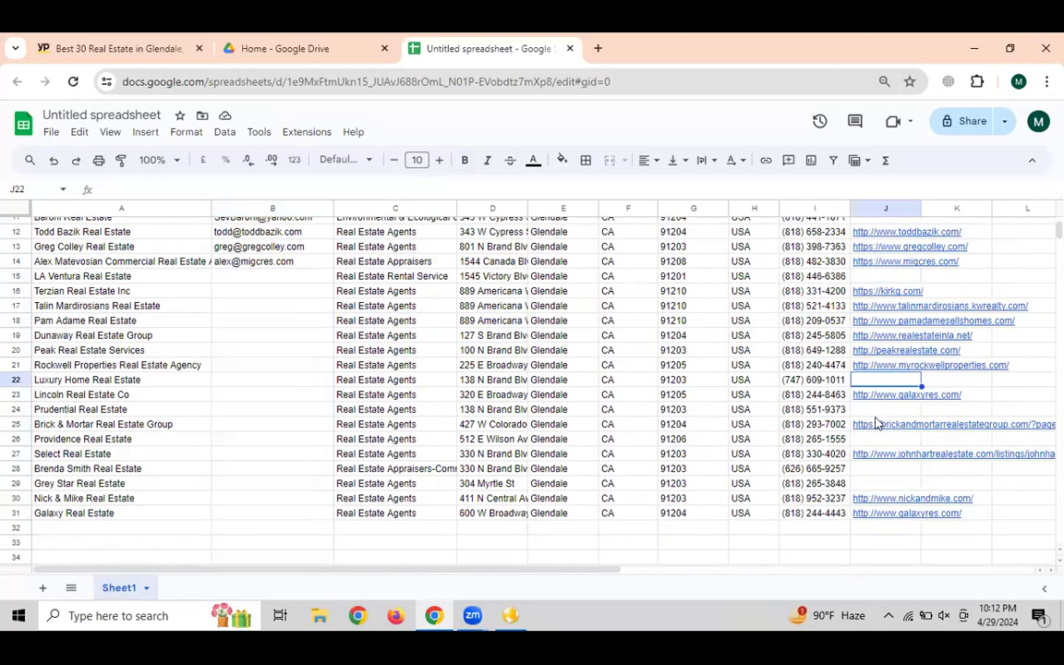
pyautogui.click(265, 324)
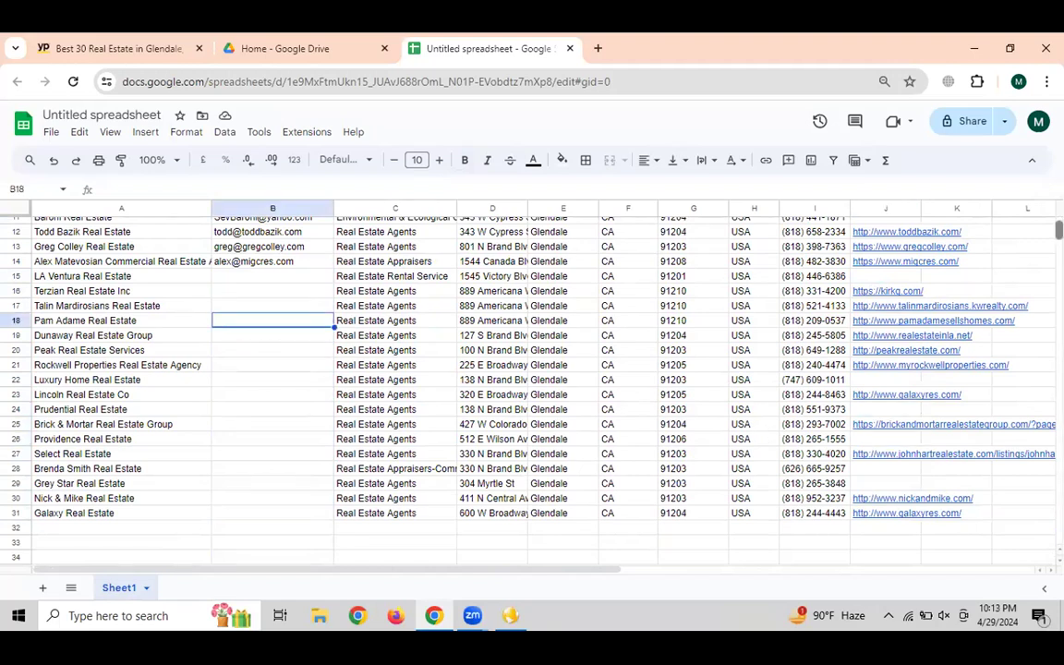
pyautogui.scroll(3, 452, 261)
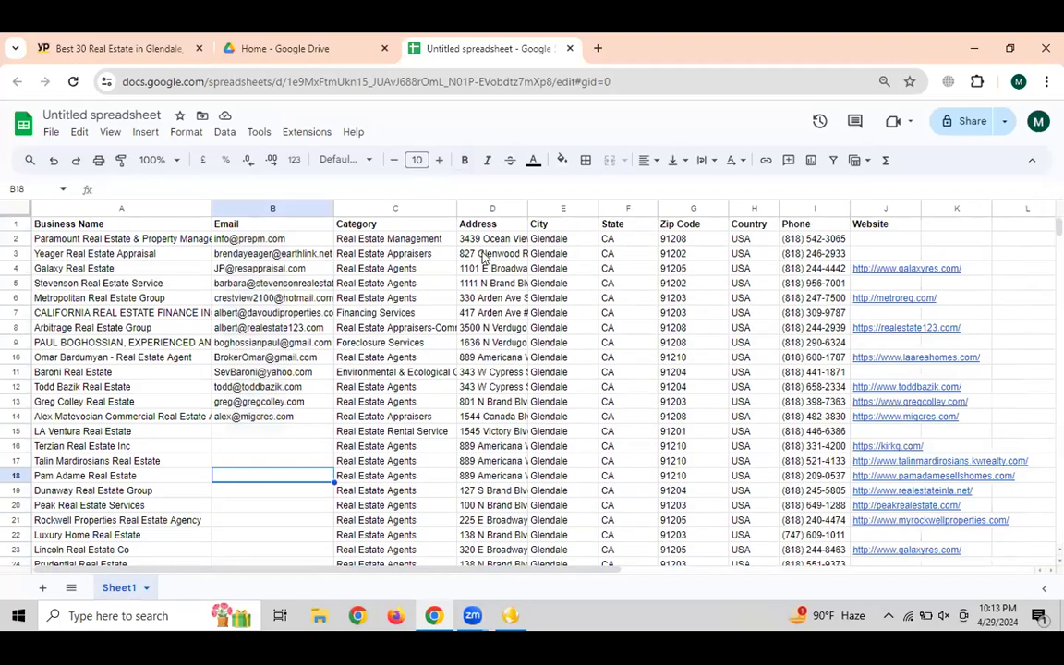
pyautogui.click(119, 241)
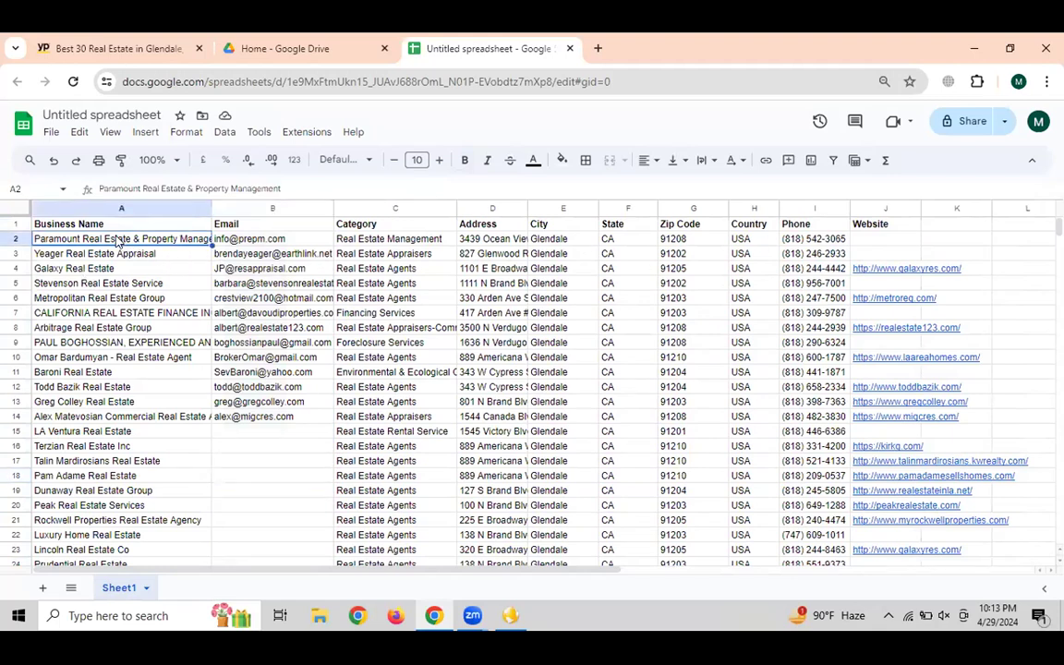
pyautogui.hotkey('ctrl', 'c')
# Search ZoomInfo for the copied business name and open the Paramount Realty & Management profile
pyautogui.click(598, 50)
pyautogui.write('zoomi')
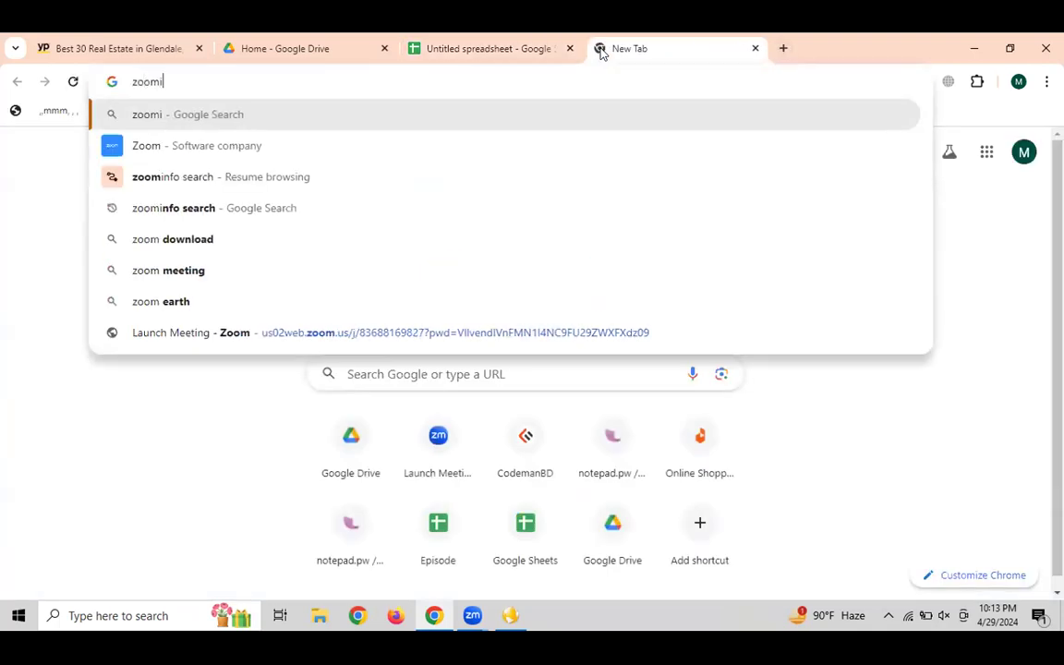
pyautogui.write('nfo')
pyautogui.hotkey('ctrl', 'v')
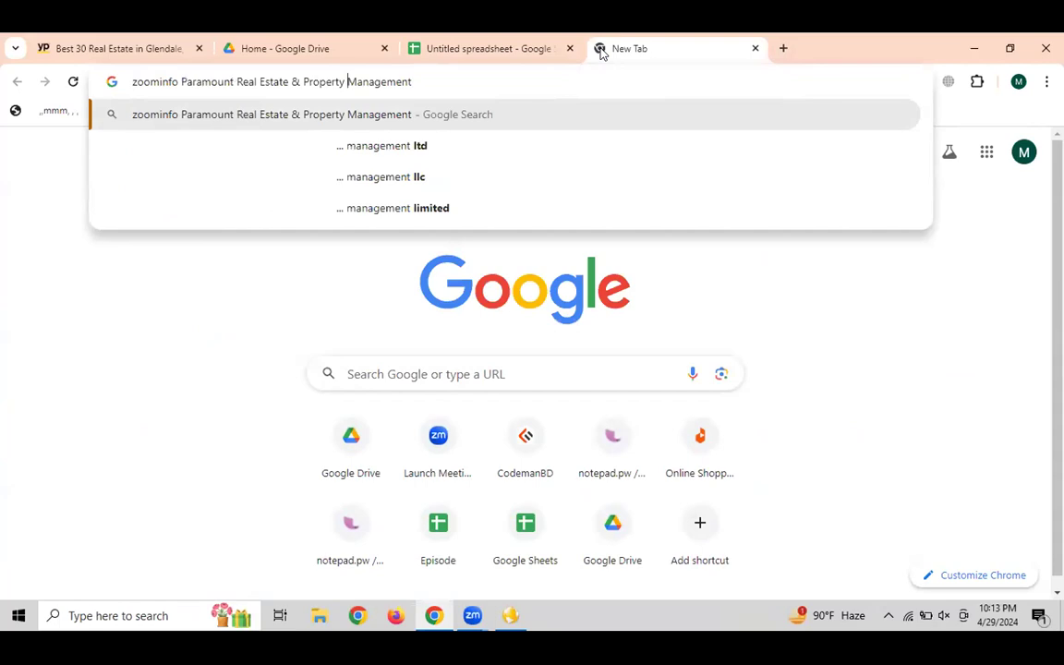
pyautogui.press('Return')
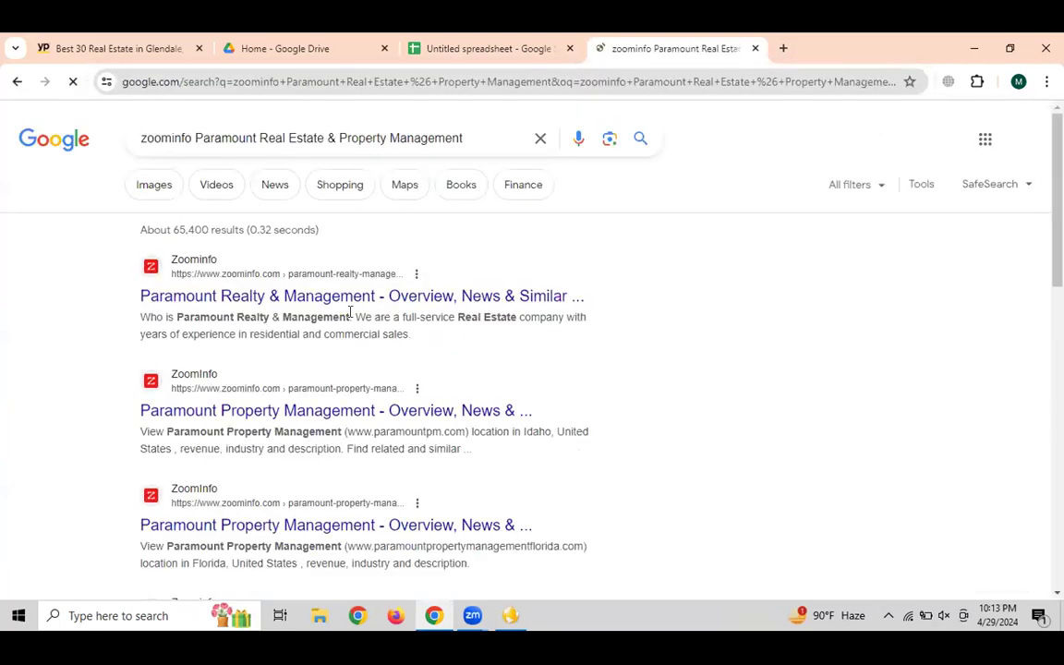
pyautogui.click(222, 297)
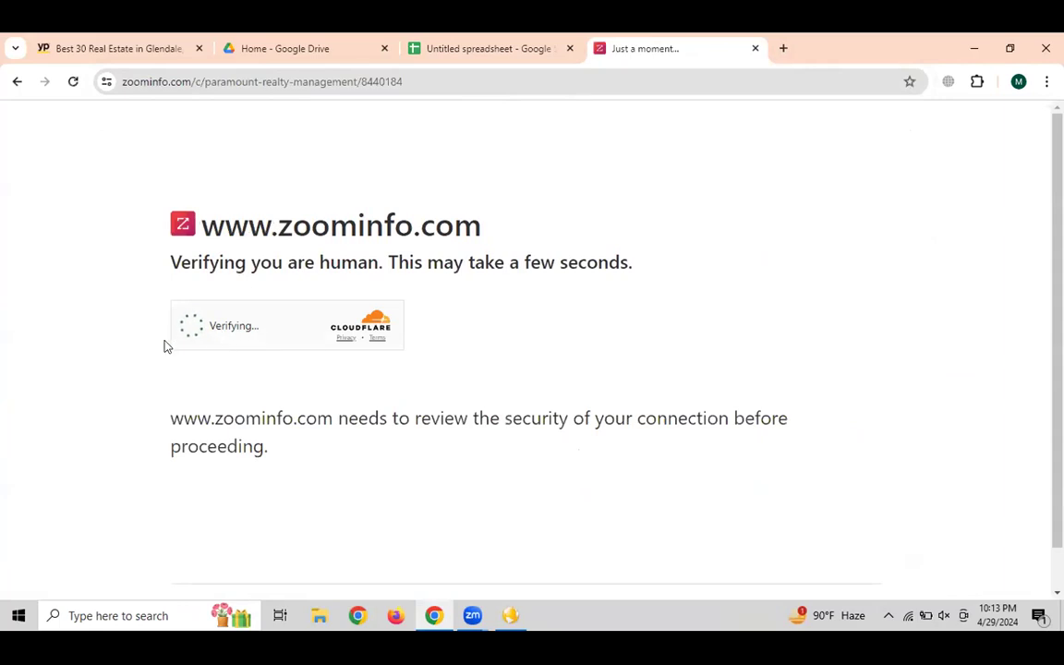
pyautogui.click(268, 325)
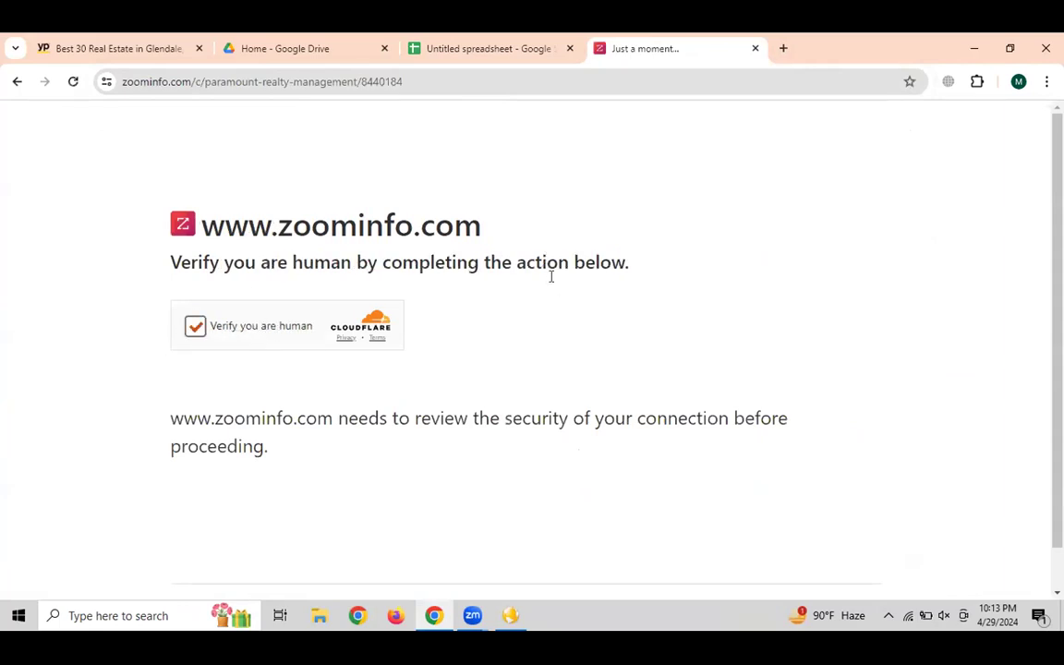
# Check the first lead's address and business name in the sheet against the ZoomInfo page
pyautogui.click(464, 51)
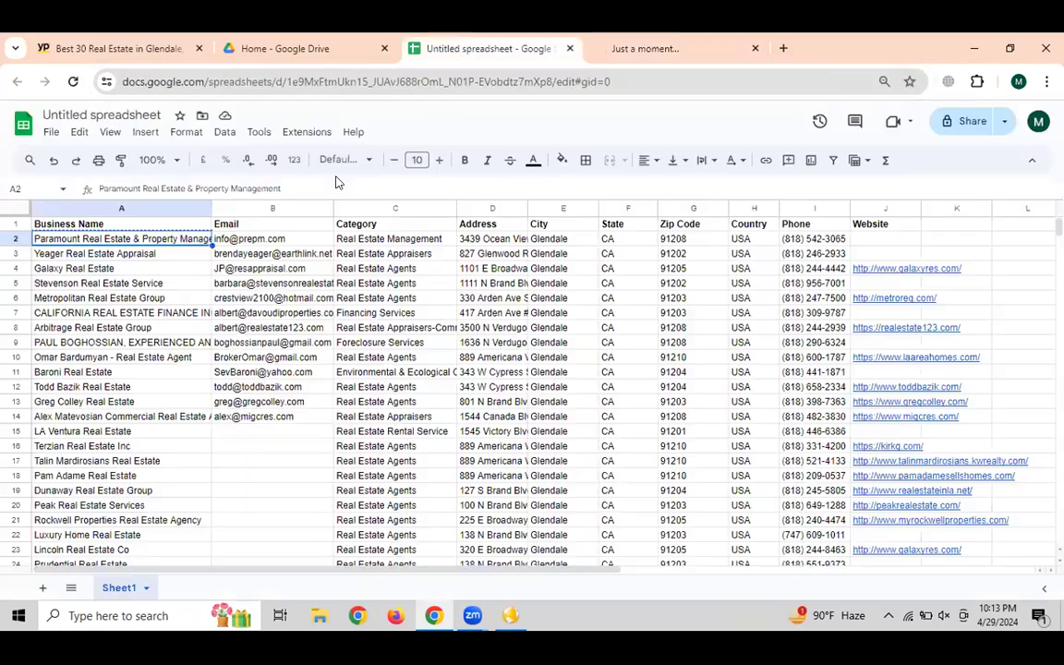
pyautogui.click(482, 240)
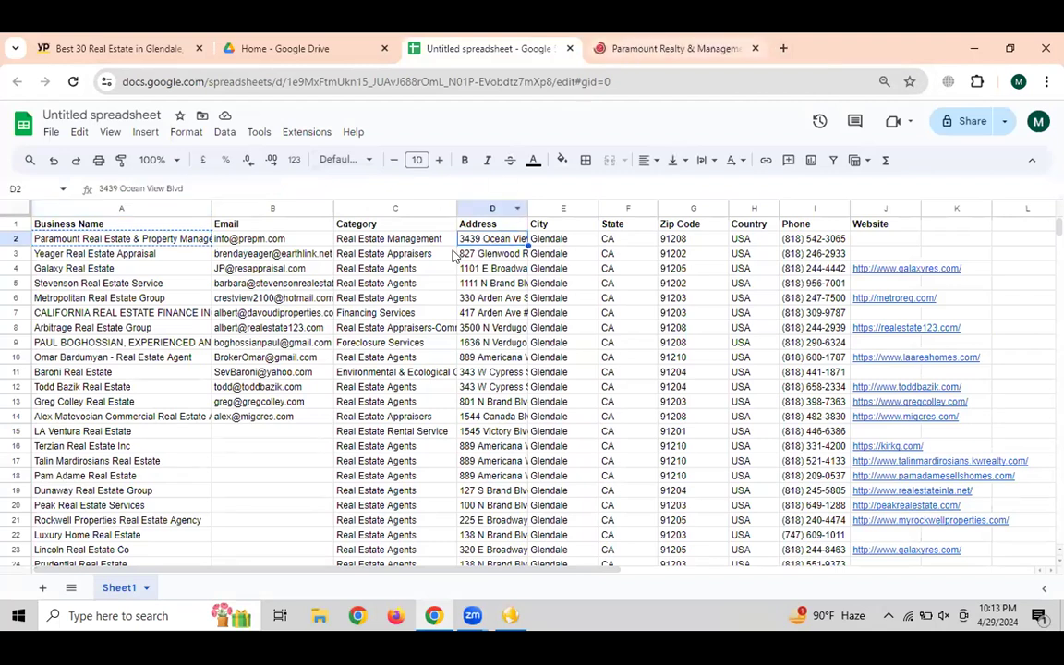
pyautogui.hotkey('ctrl', 'Tab')
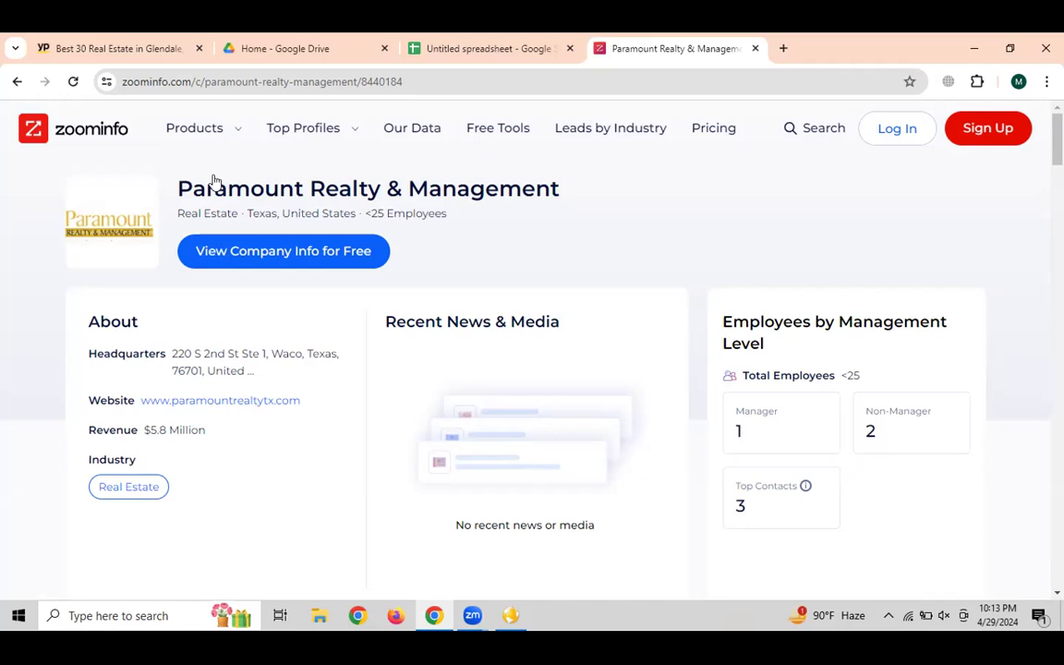
pyautogui.moveTo(176, 184); pyautogui.dragTo(531, 156)
pyautogui.click(466, 52)
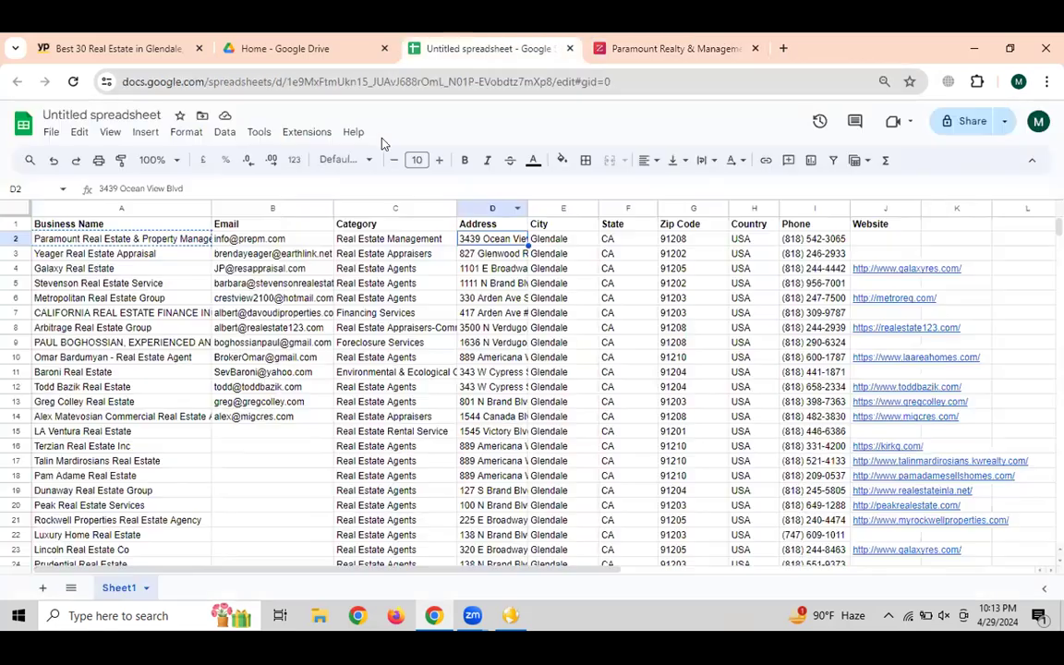
pyautogui.doubleClick(124, 240)
# Select the Paramount Realty & Management name on ZoomInfo and compare it with the sheet's first lead
pyautogui.click(143, 271)
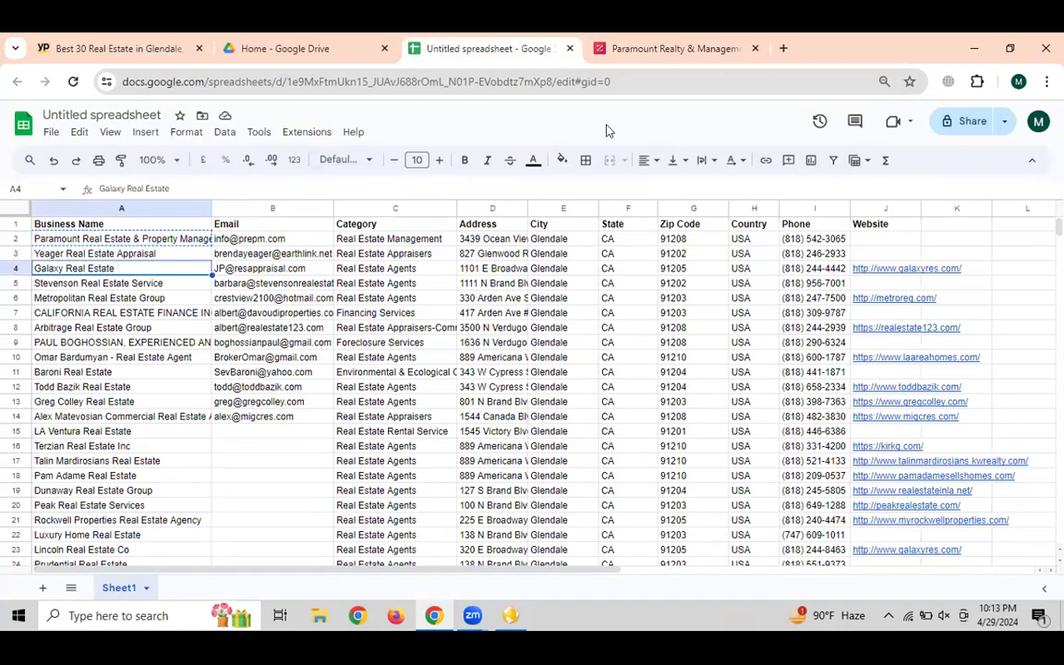
pyautogui.click(665, 48)
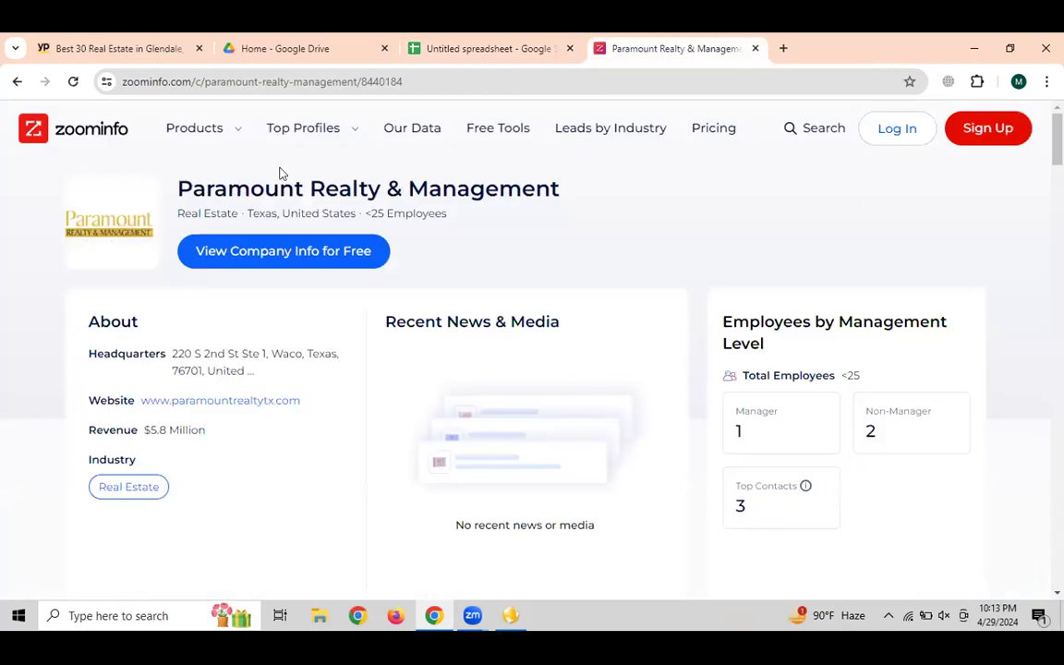
pyautogui.tripleClick(574, 179)
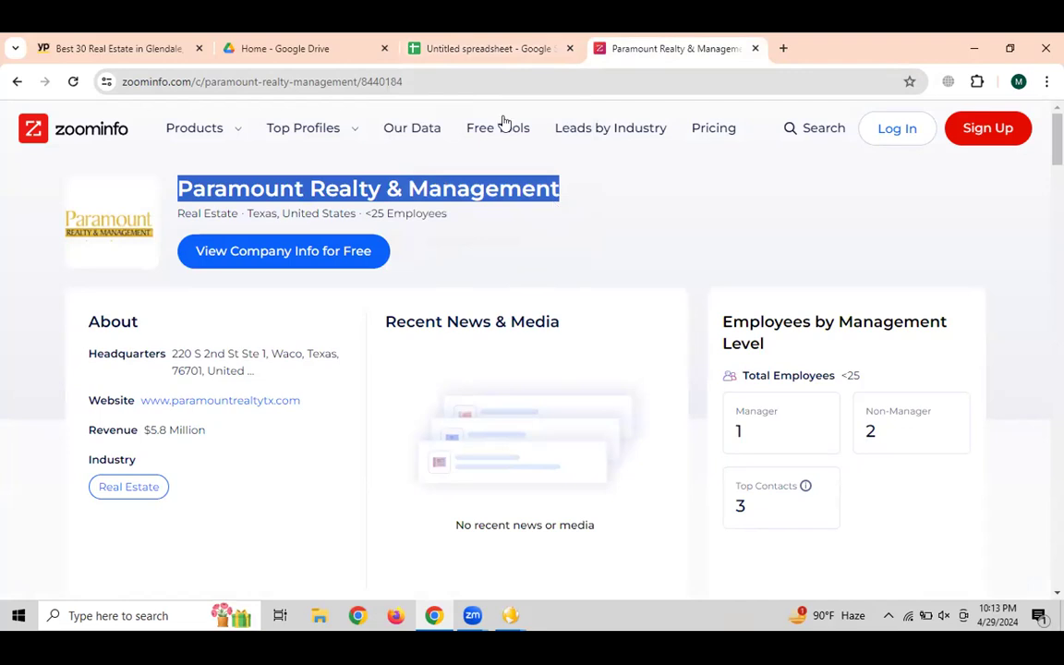
pyautogui.click(467, 53)
pyautogui.doubleClick(143, 240)
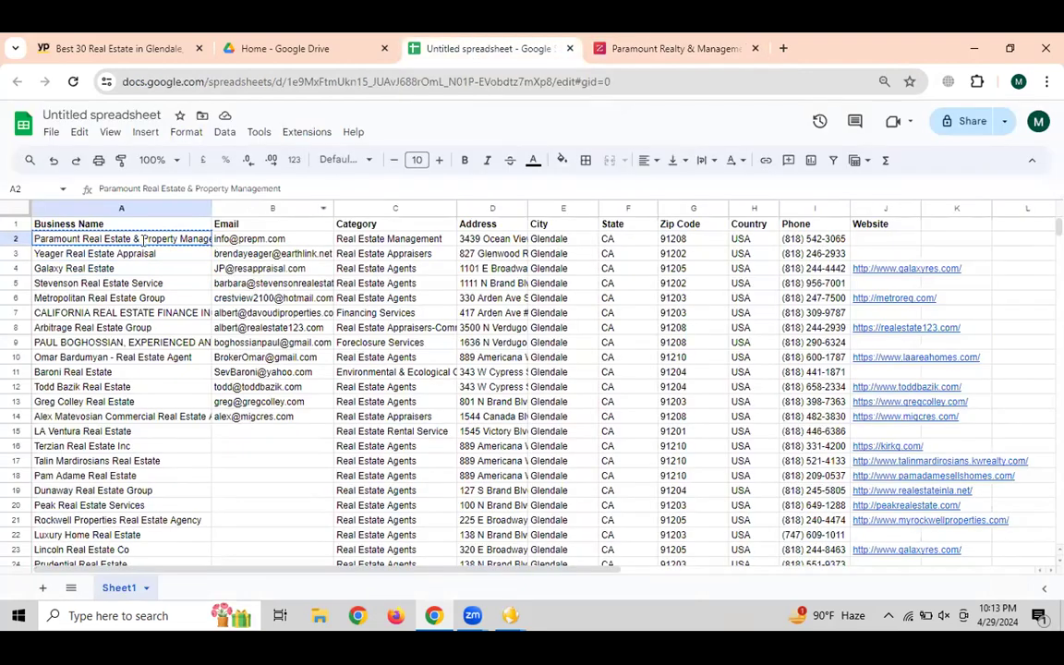
pyautogui.click(614, 51)
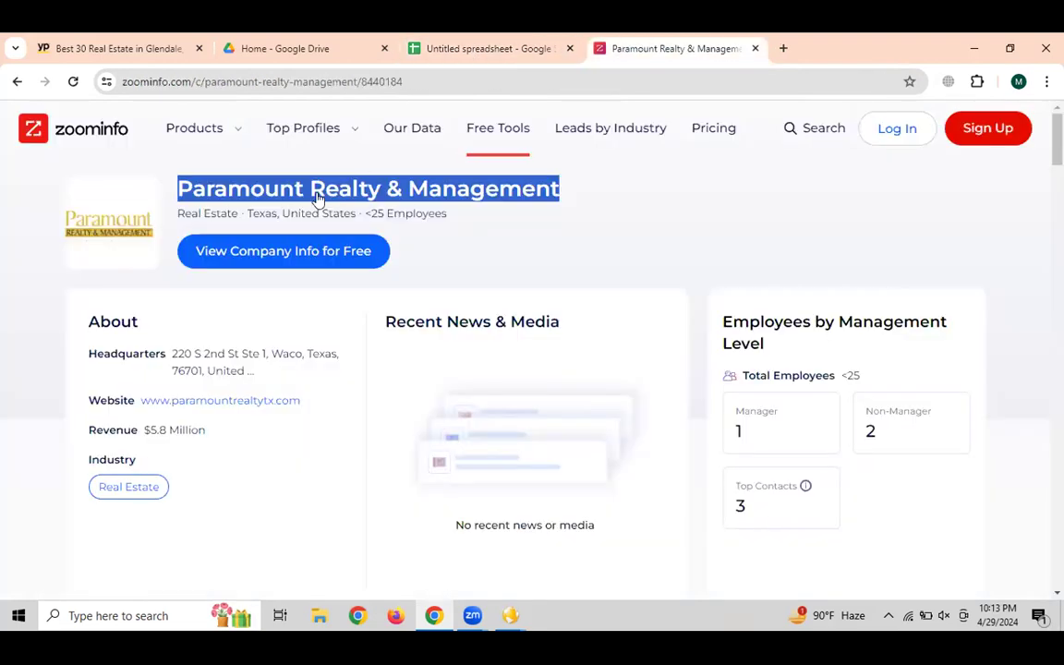
pyautogui.click(462, 46)
# Google 'Paramount Real Estate & Property Management website' in a new tab
pyautogui.click(784, 48)
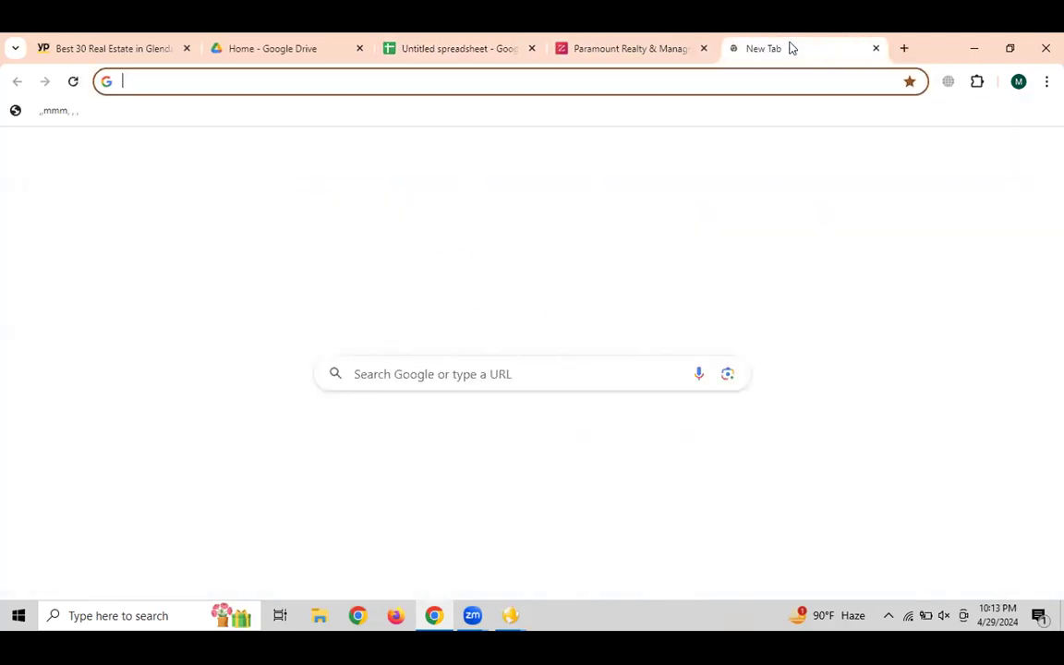
pyautogui.write('Paramount Real Estate & Property Management')
pyautogui.write('website')
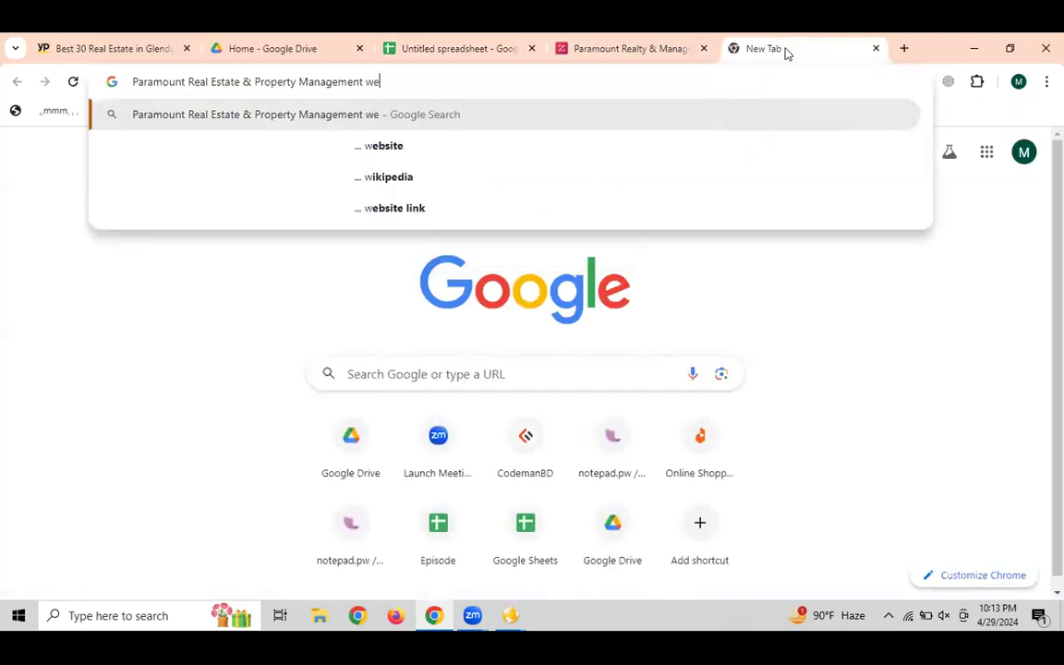
pyautogui.press('Return')
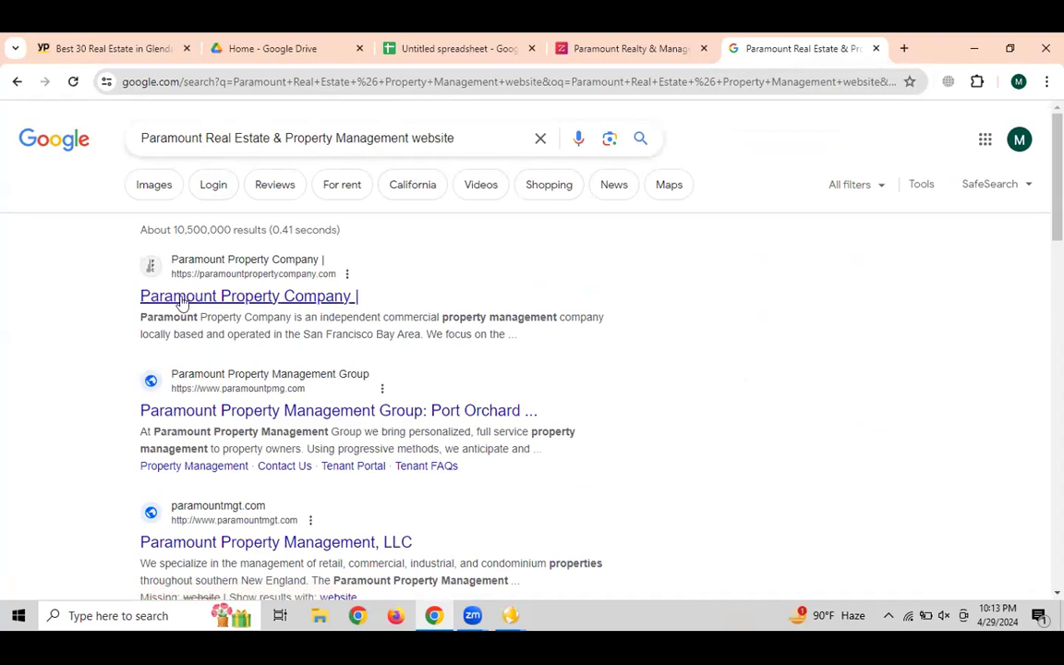
pyautogui.click(610, 48)
pyautogui.click(424, 48)
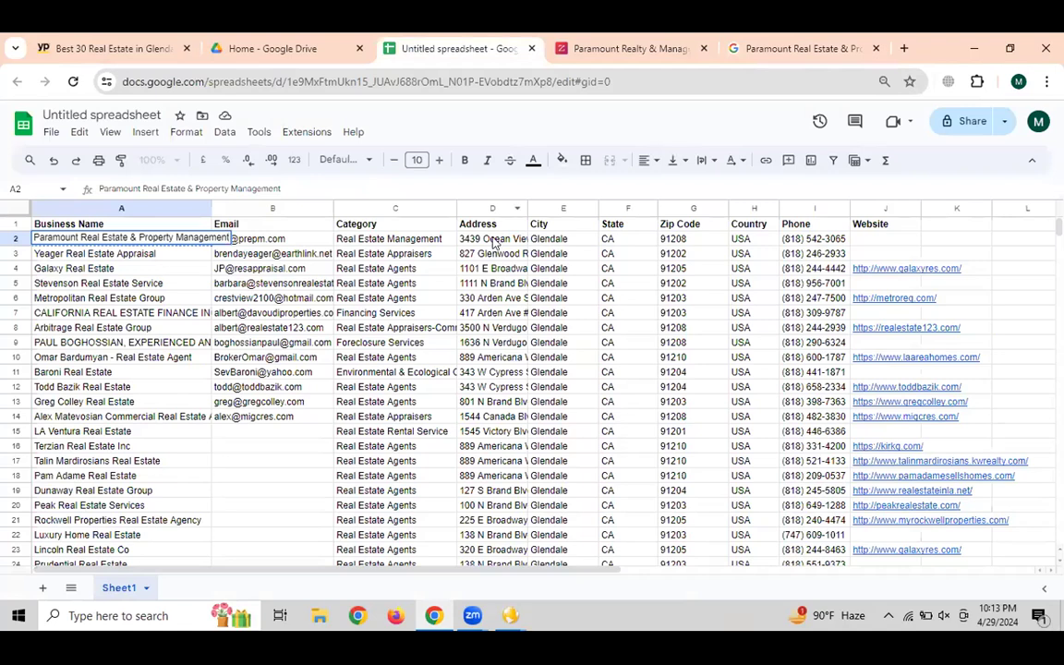
# Fill the Paramount Real Estate & Property Management lead row light green
pyautogui.click(877, 230)
pyautogui.click(239, 238)
pyautogui.click(102, 238)
pyautogui.click(12, 242)
pyautogui.click(561, 161)
pyautogui.click(626, 249)
pyautogui.click(342, 267)
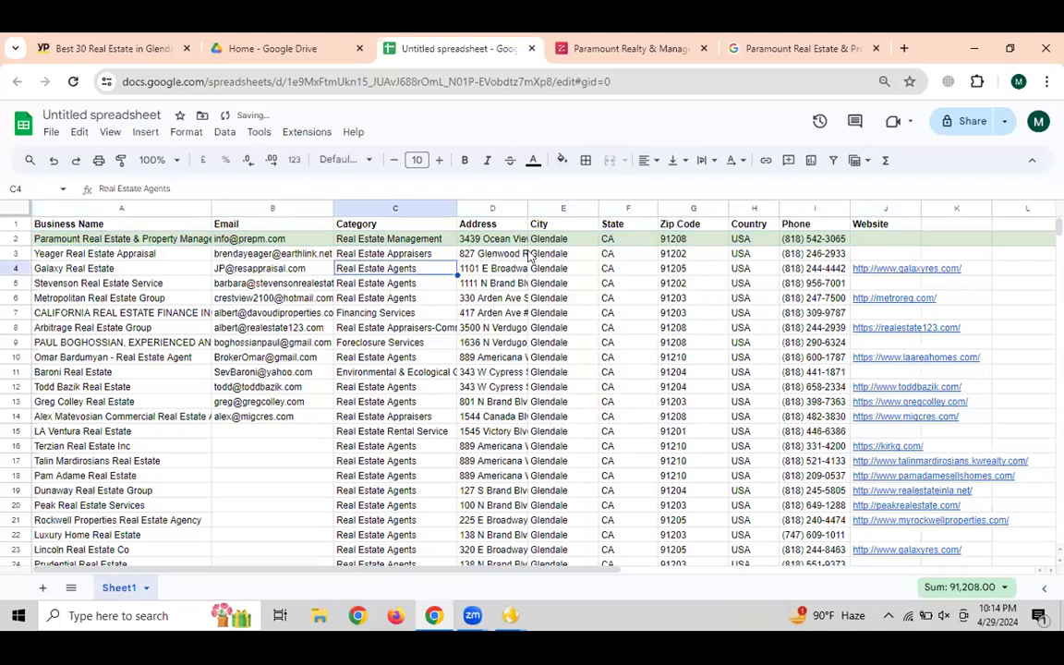
pyautogui.click(14, 253)
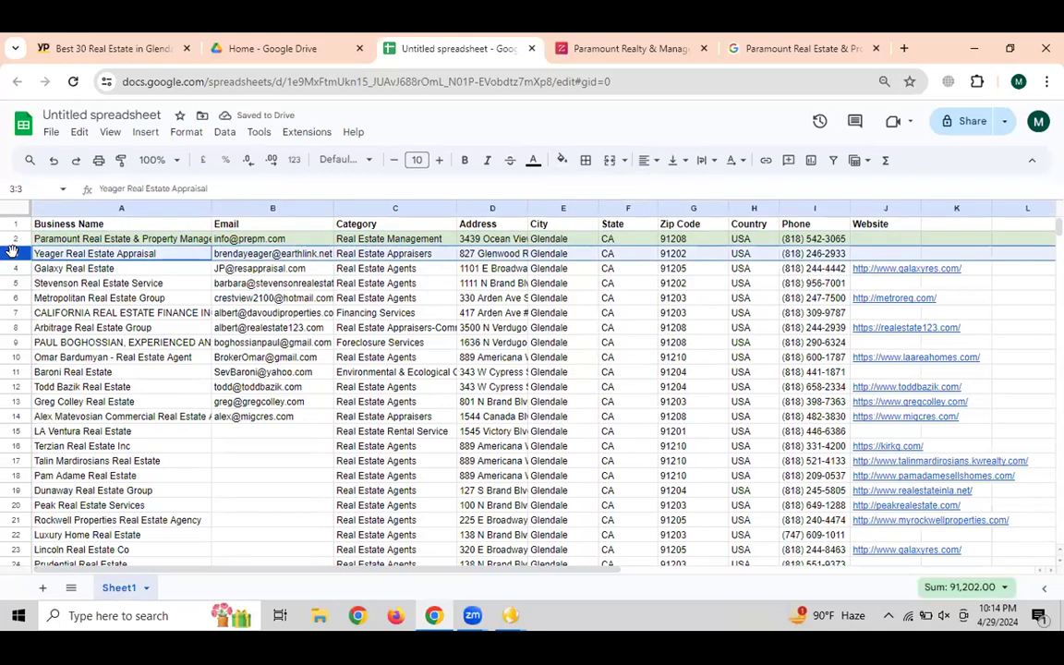
pyautogui.click(388, 342)
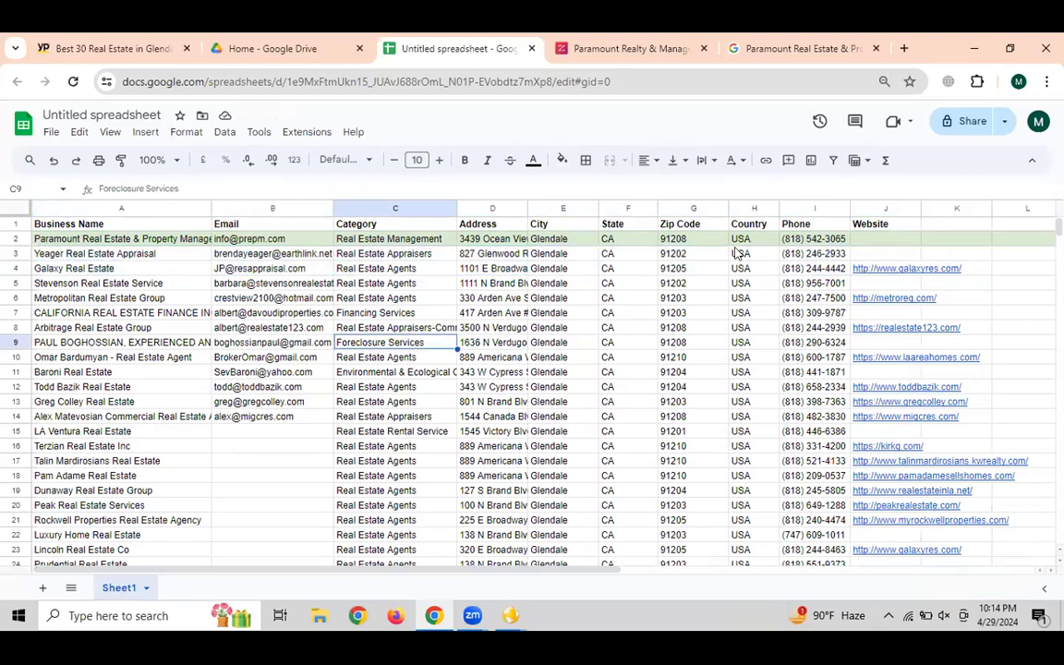
# Move the Phone column between Email and Category and widen it so numbers fit
pyautogui.click(803, 208)
pyautogui.moveTo(633, 211); pyautogui.dragTo(353, 209)
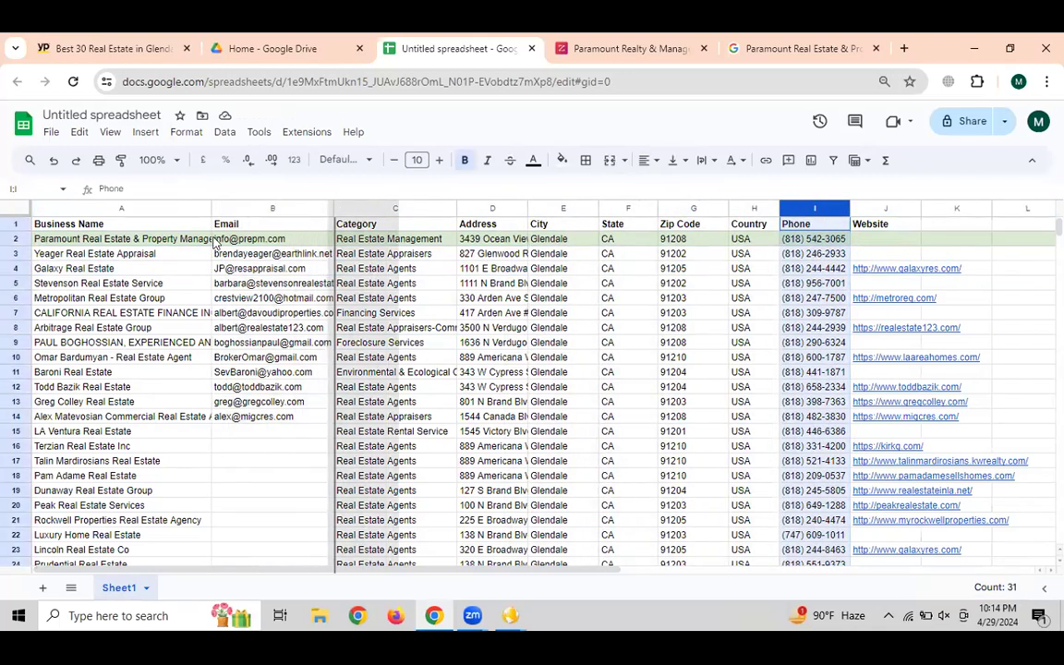
pyautogui.click(94, 254)
pyautogui.click(243, 238)
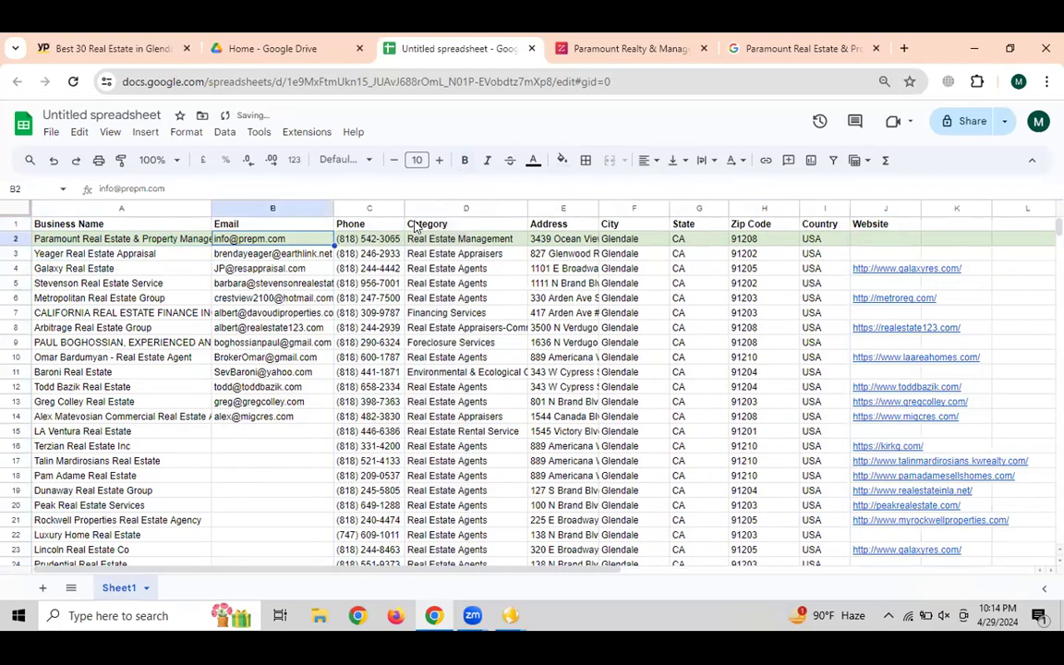
pyautogui.click(376, 253)
pyautogui.moveTo(405, 208); pyautogui.dragTo(428, 207)
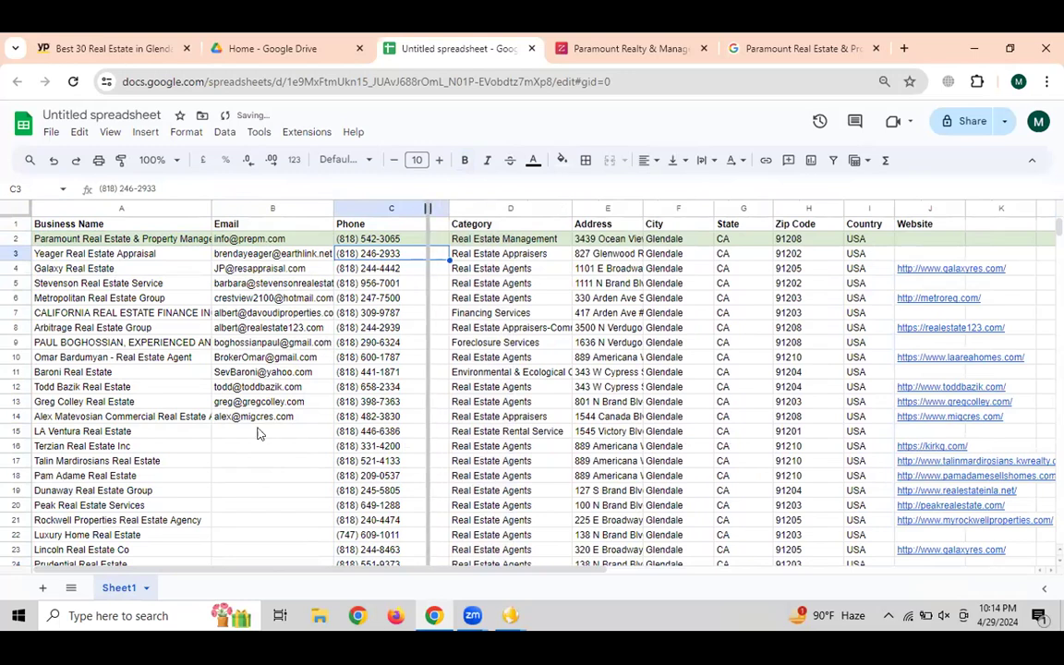
pyautogui.click(277, 431)
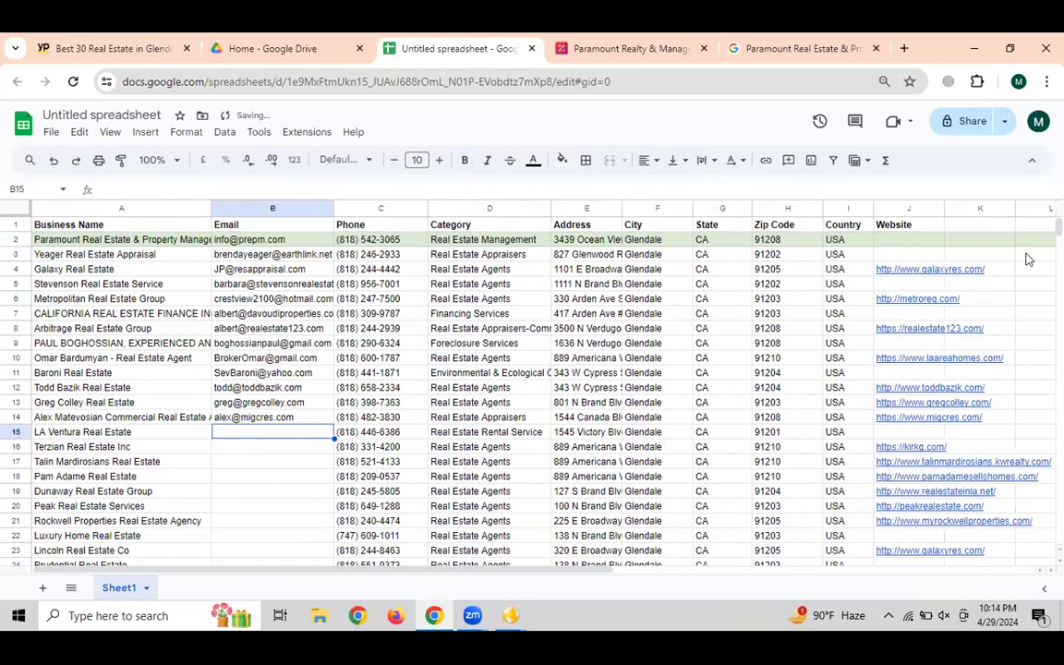
# Select LA Ventura Real Estate's name and check its empty Website cell
pyautogui.scroll(-4, 289, 292)
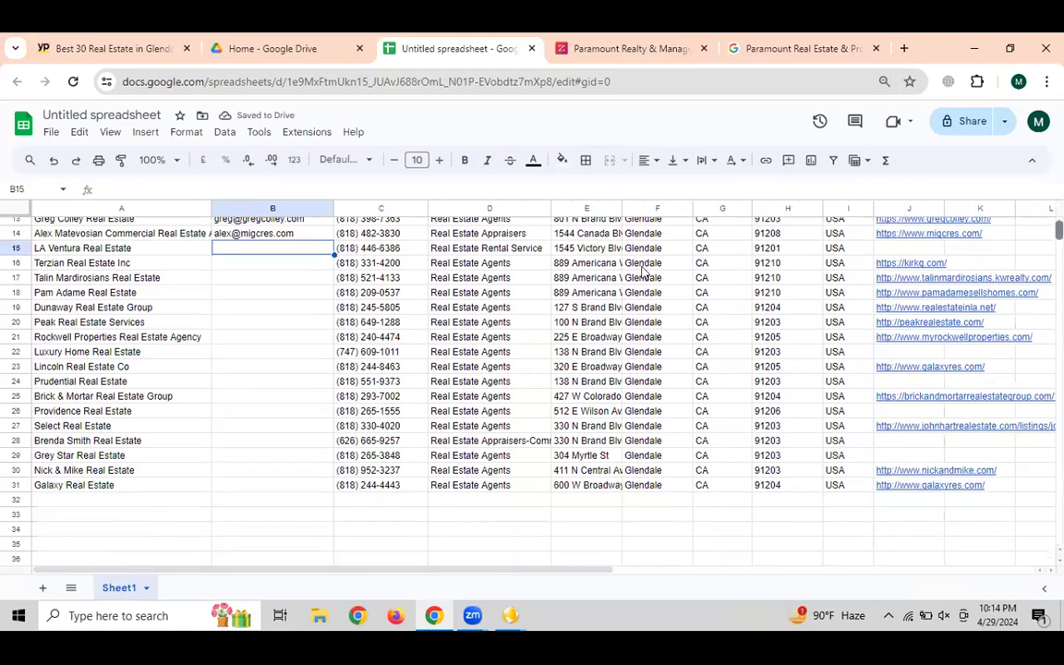
pyautogui.click(127, 249)
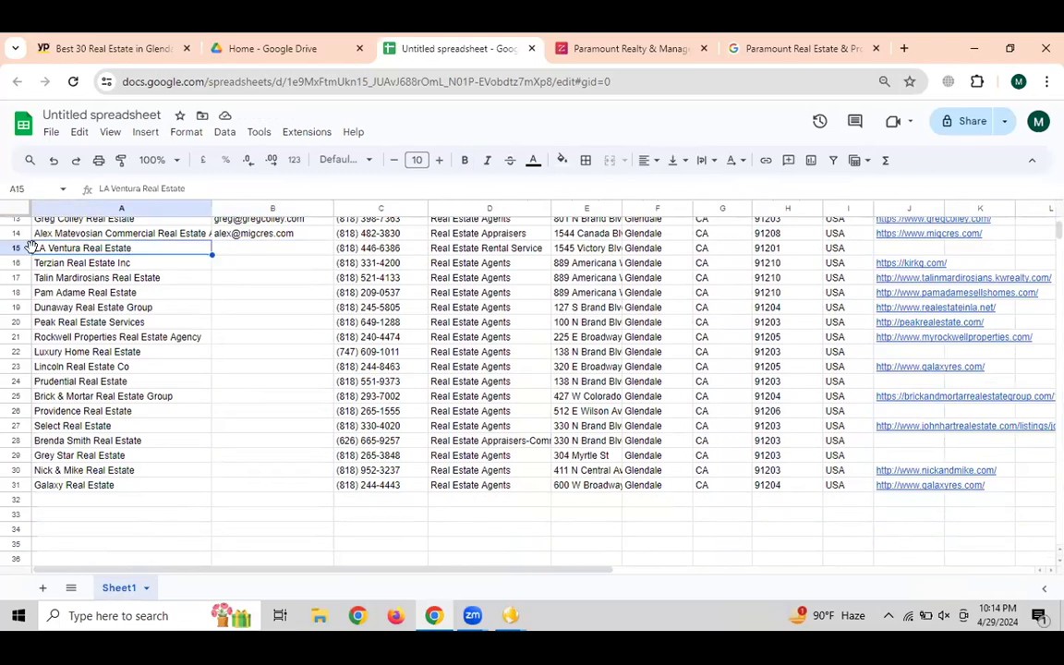
pyautogui.click(898, 249)
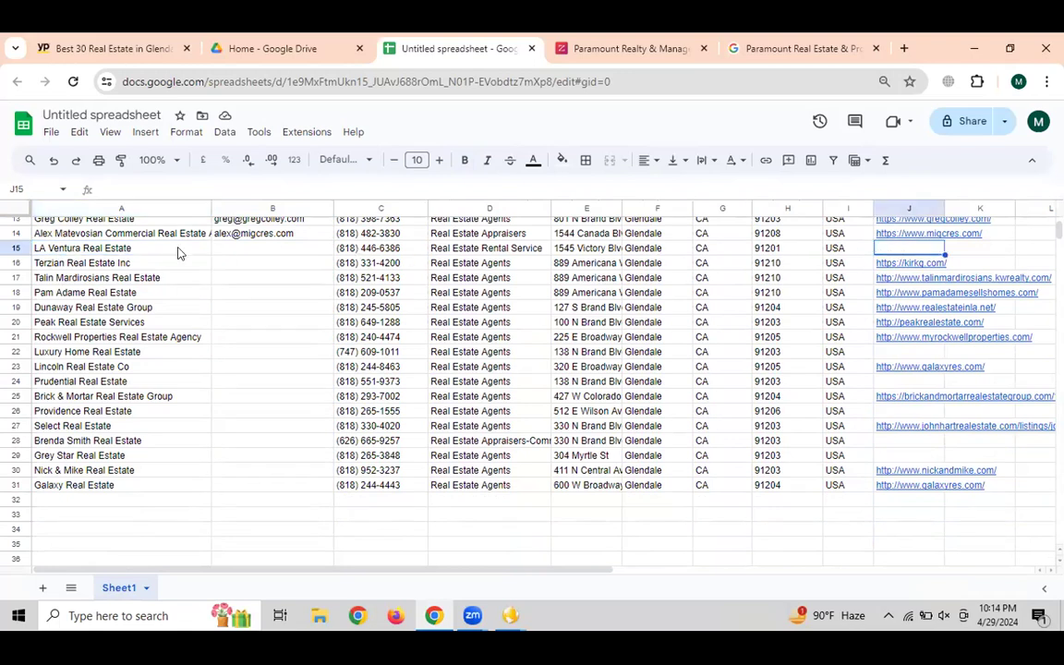
pyautogui.click(79, 249)
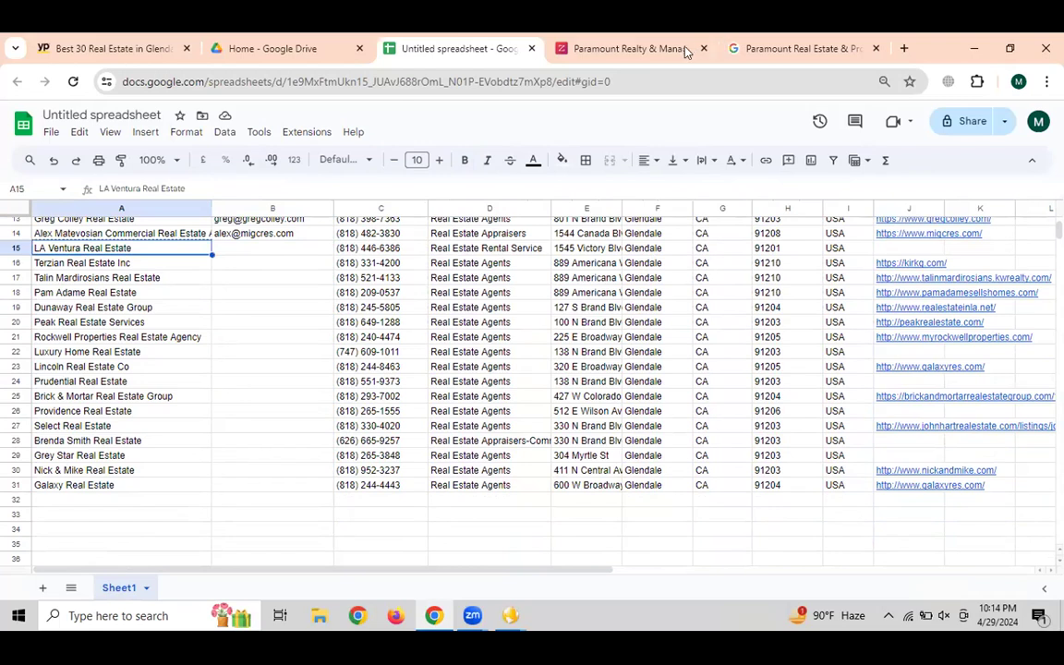
# Search Google for "LA Ventura Real Estate" to find the agency's website
pyautogui.click(792, 48)
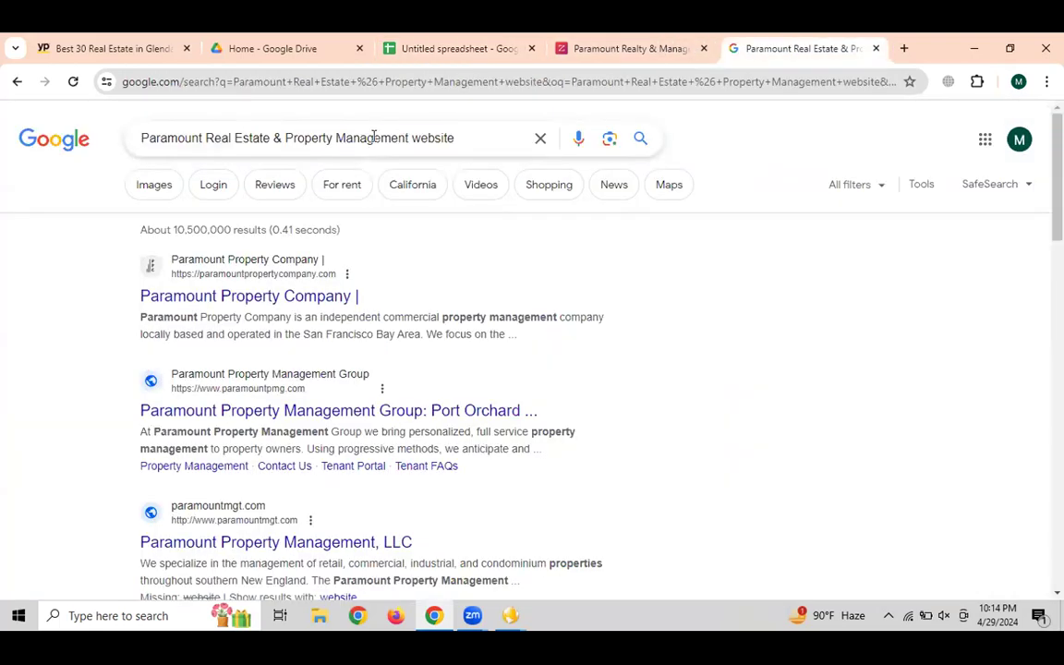
pyautogui.moveTo(408, 138); pyautogui.dragTo(86, 138)
pyautogui.moveTo(407, 136); pyautogui.dragTo(100, 137)
pyautogui.write('"LA Ventura Real Estate')
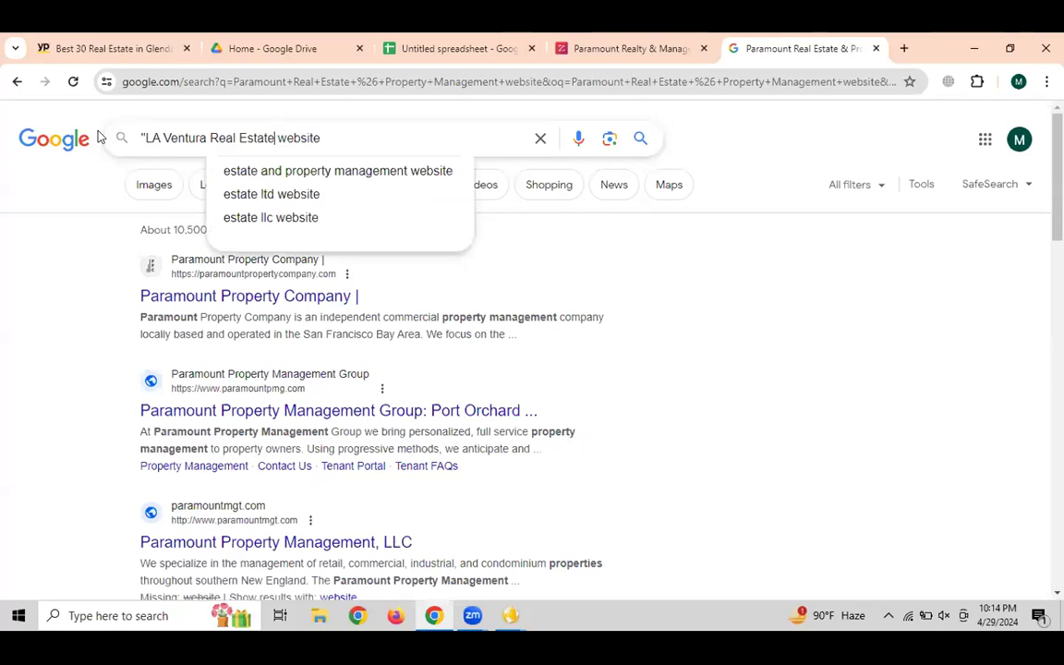
pyautogui.write('"')
pyautogui.press('Return')
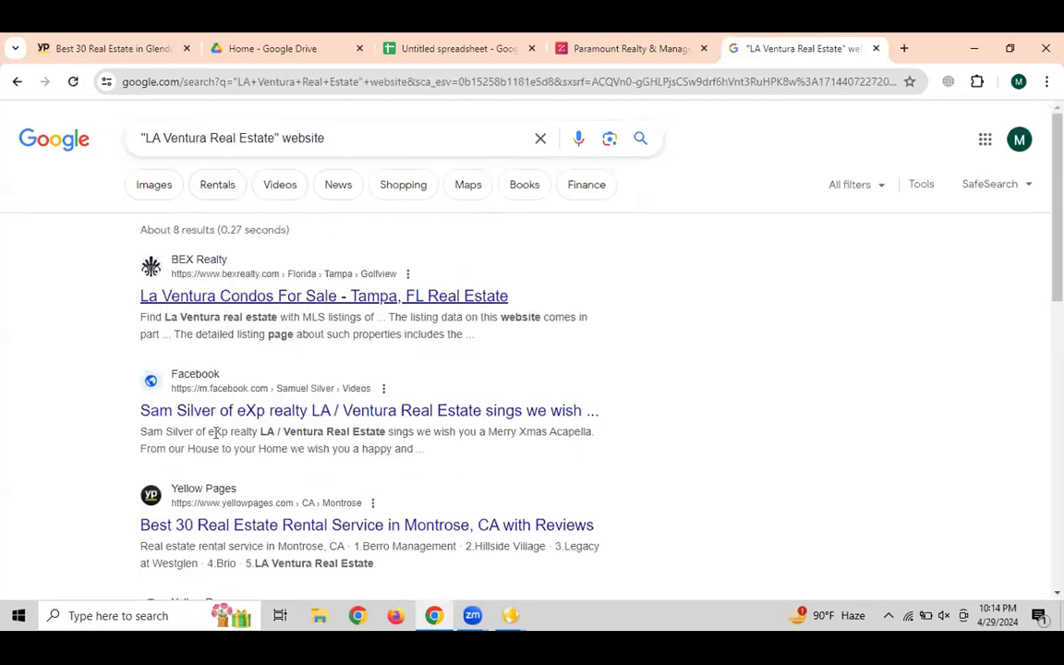
pyautogui.scroll(-3, 729, 357)
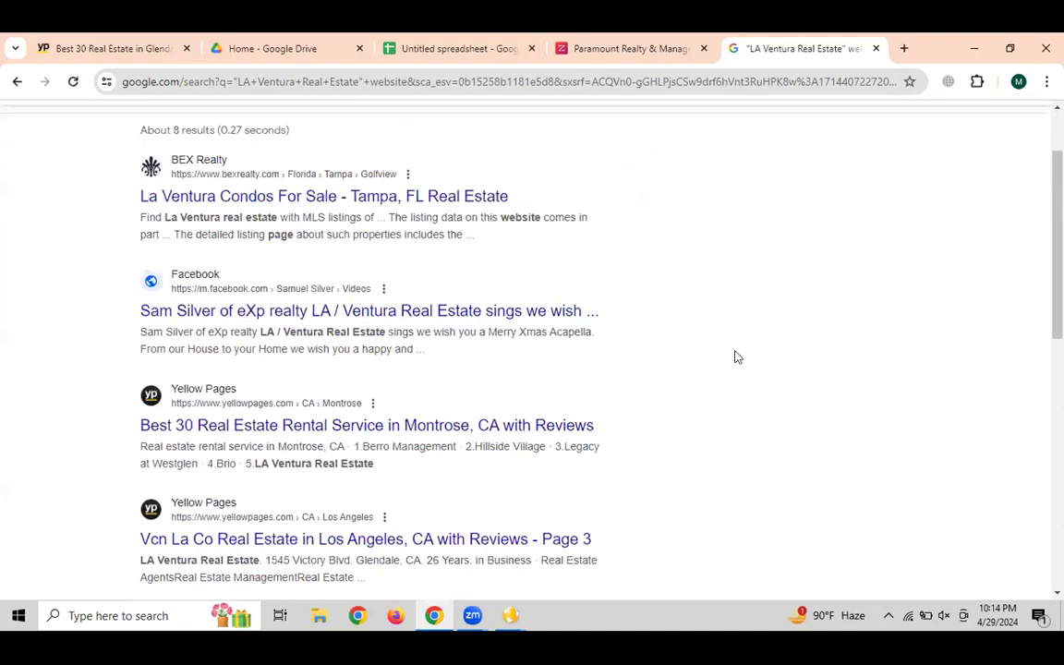
# Copy the LA Ventura Real Estate business name from the leads spreadsheet
pyautogui.click(458, 49)
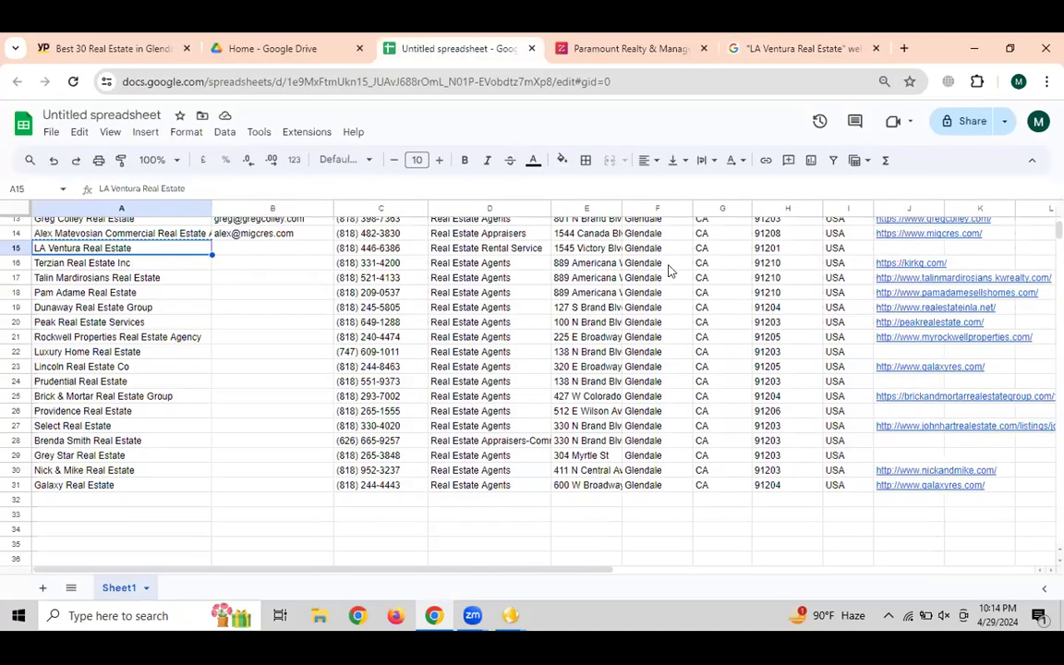
pyautogui.hotkey('ctrl', 'c')
pyautogui.click(282, 243)
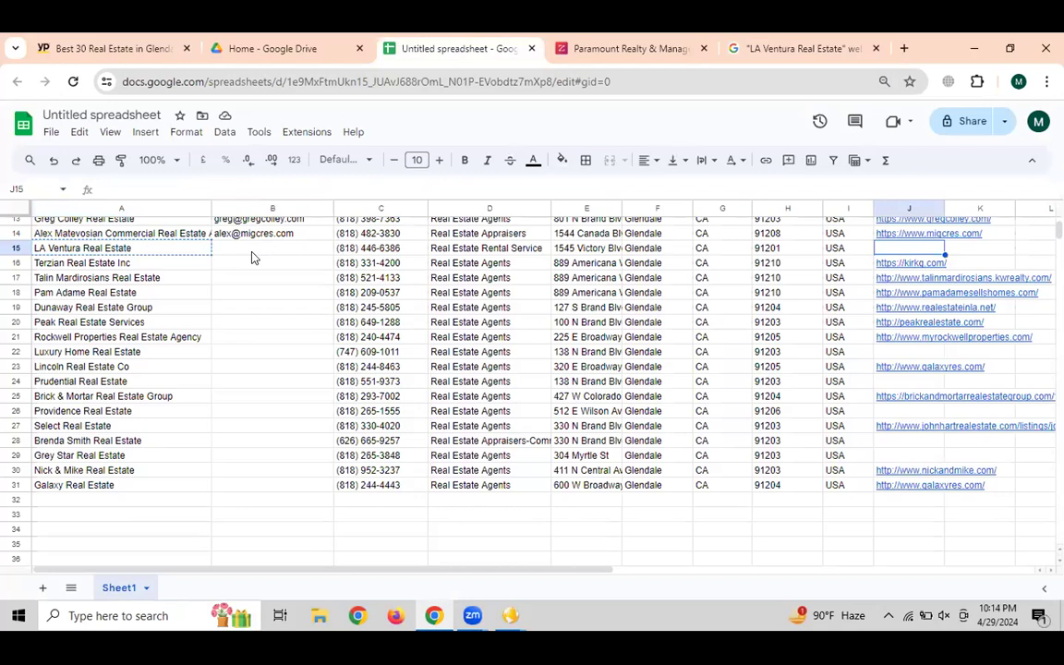
pyautogui.click(162, 252)
pyautogui.click(790, 48)
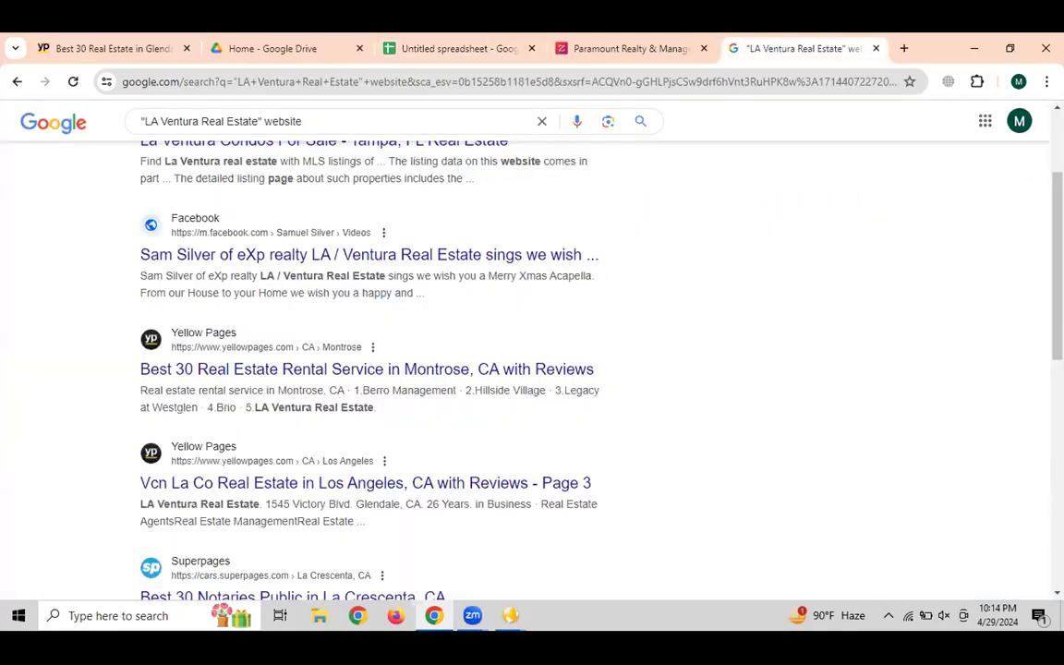
# Search Google for "email@LA Ventura Real Estate"
pyautogui.scroll(2, 420, 163)
pyautogui.moveTo(325, 137); pyautogui.dragTo(33, 138)
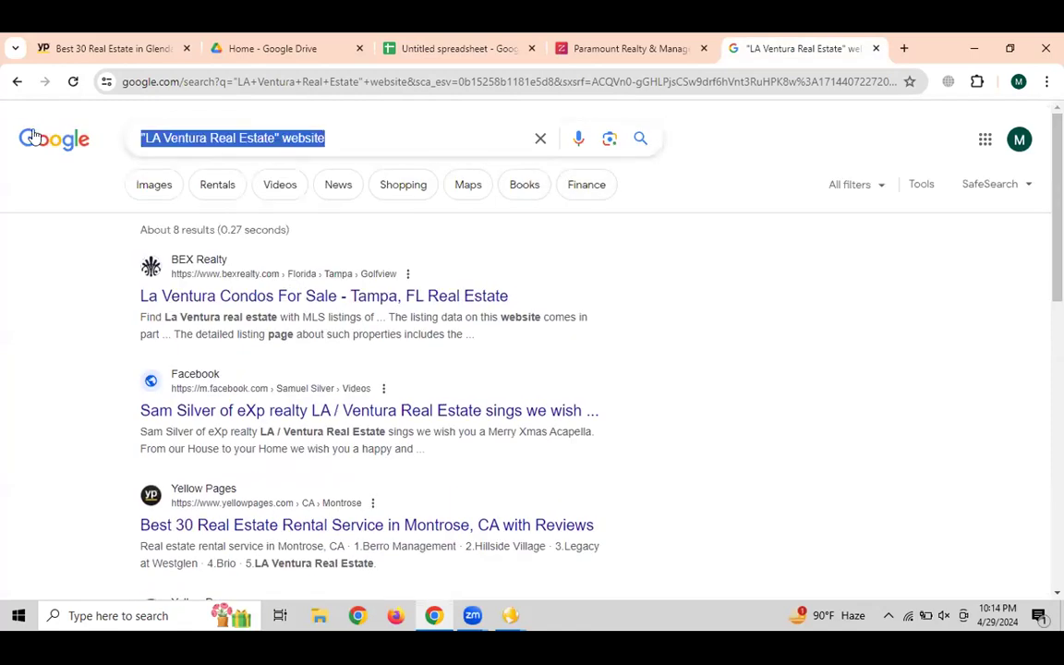
pyautogui.write('email')
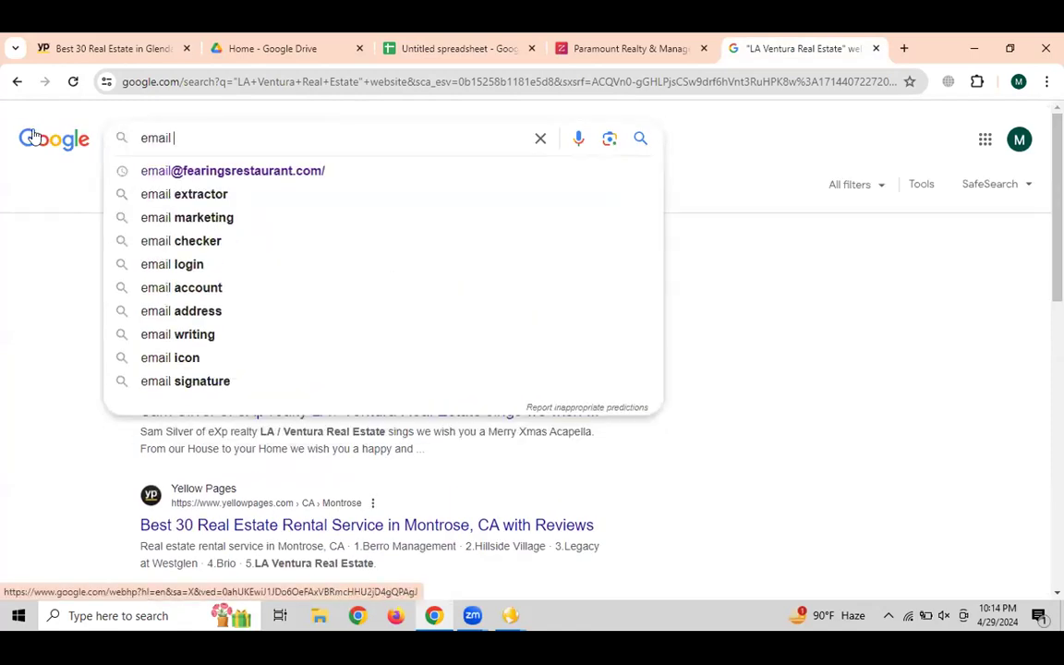
pyautogui.press('BackSpace')
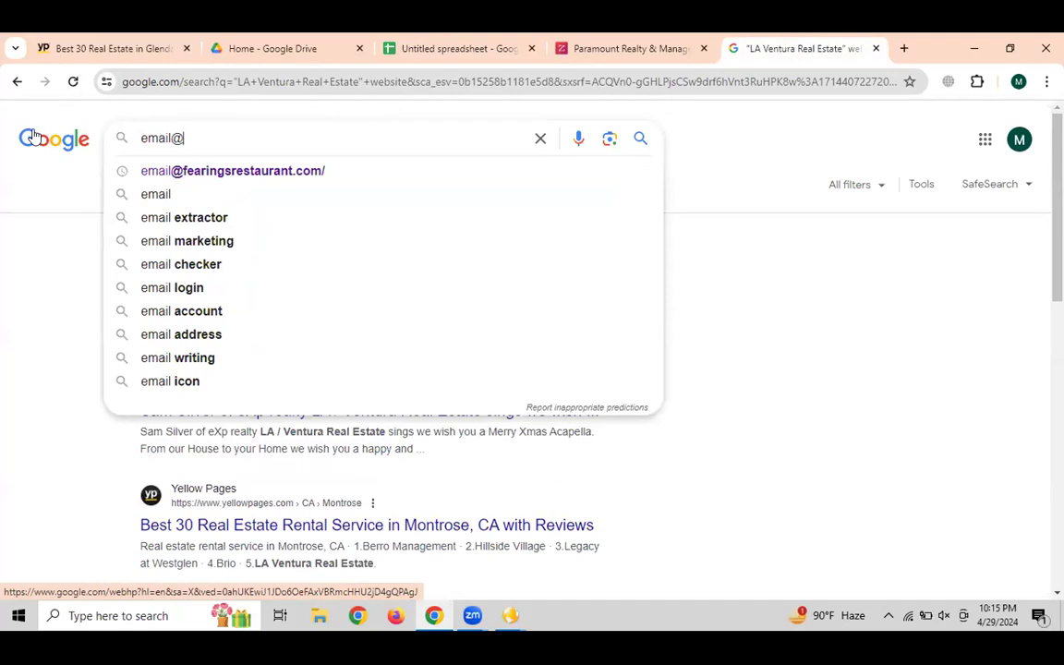
pyautogui.write('@')
pyautogui.hotkey('ctrl', 'v')
pyautogui.press('Return')
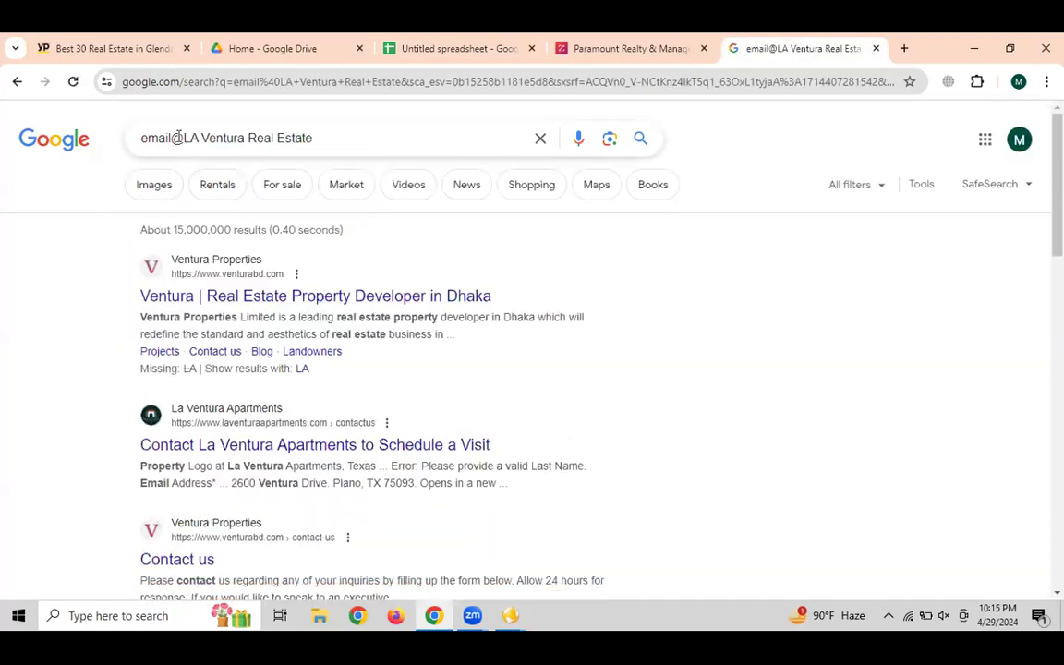
# Look over the email search results, then return to Paramount Realty's ZoomInfo profile
pyautogui.moveTo(178, 137); pyautogui.dragTo(396, 194)
pyautogui.click(542, 380)
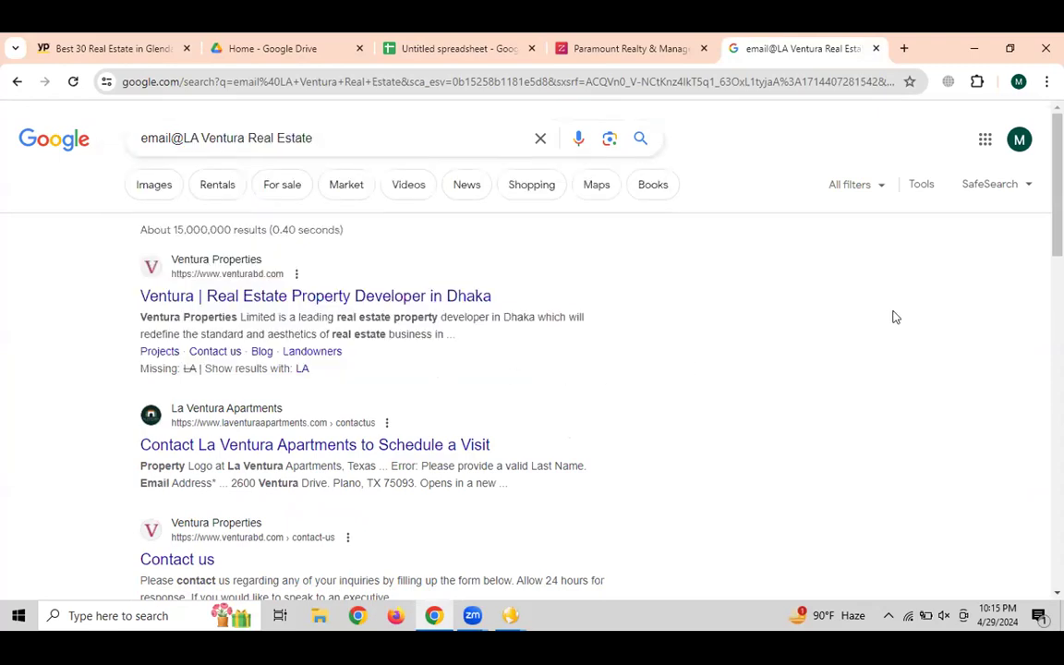
pyautogui.scroll(-5, 532, 369)
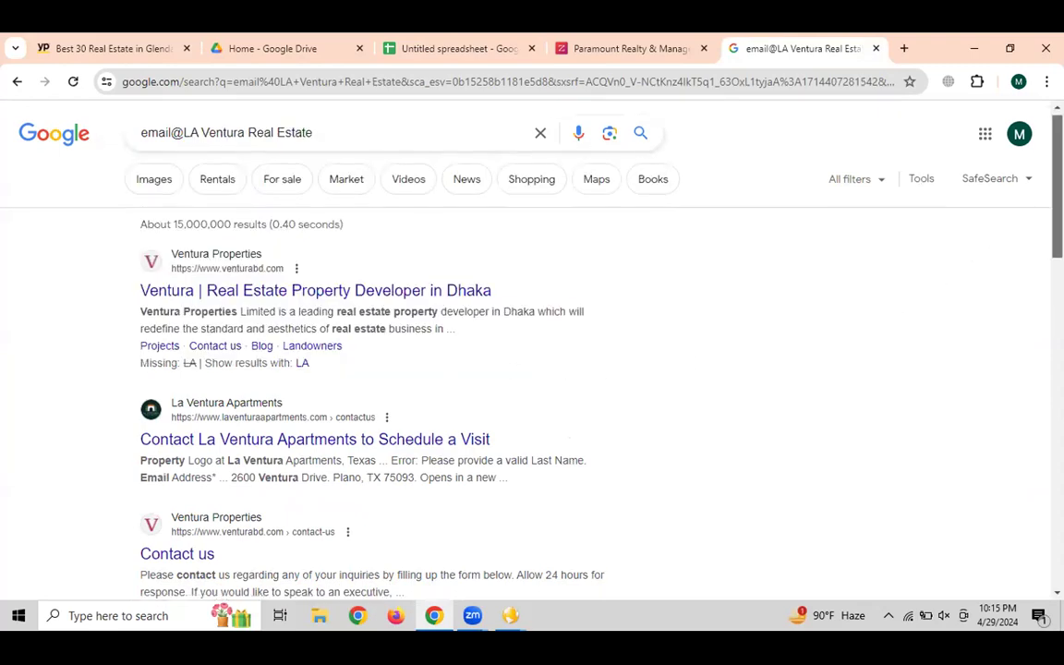
pyautogui.scroll(5, 454, 216)
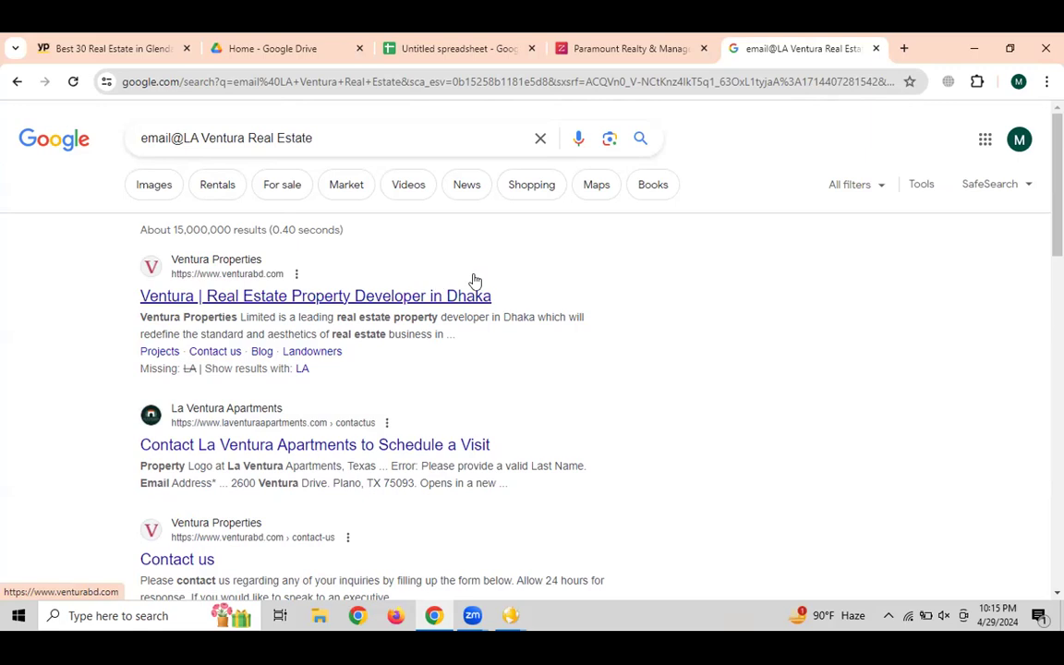
pyautogui.click(606, 51)
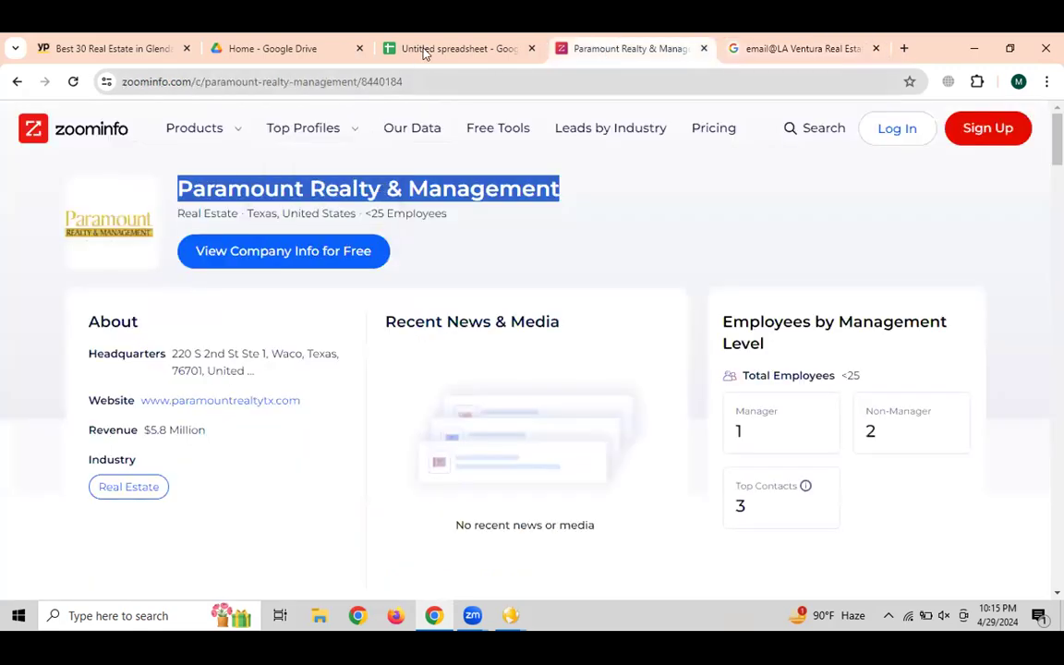
# Delete row 15, the LA Ventura Real Estate lead, from the spreadsheet
pyautogui.click(459, 48)
pyautogui.click(272, 250)
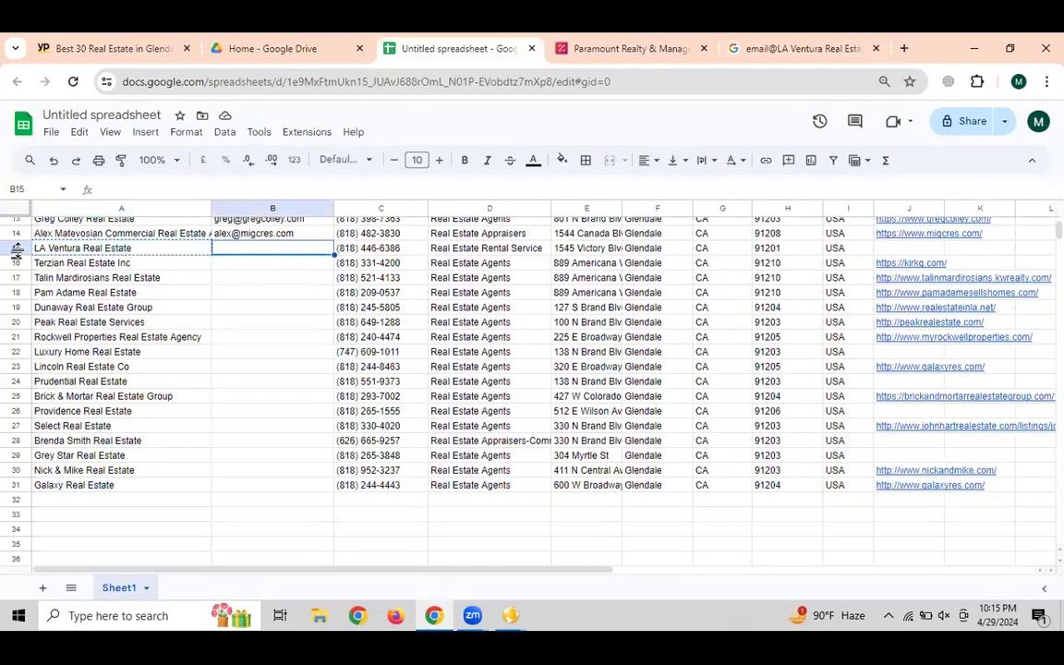
pyautogui.click(17, 249)
pyautogui.rightClick(17, 248)
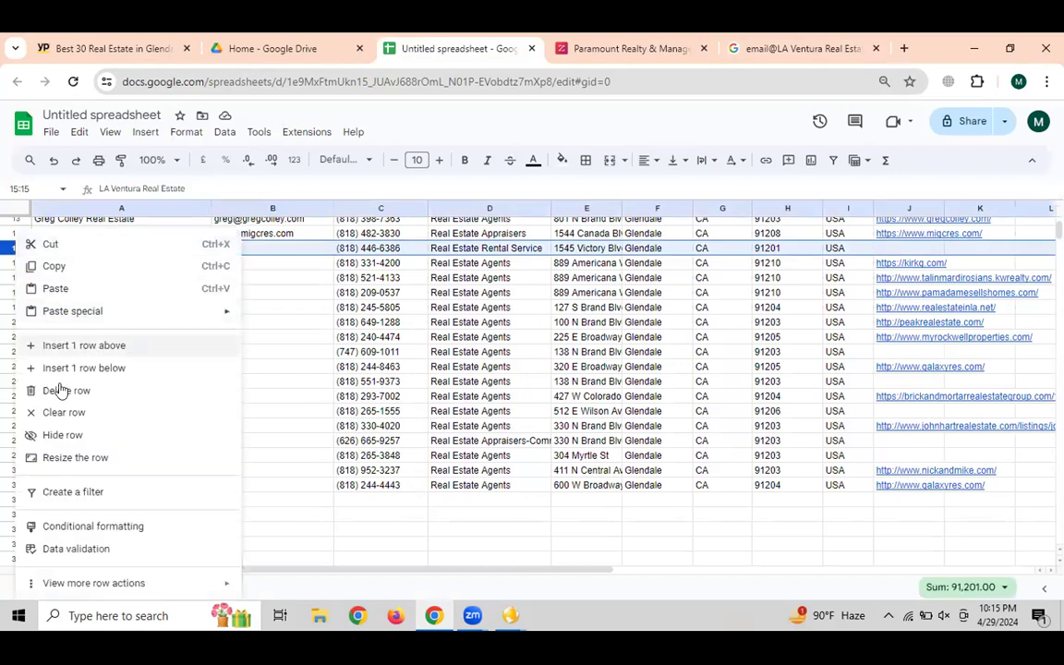
pyautogui.click(171, 389)
pyautogui.click(235, 338)
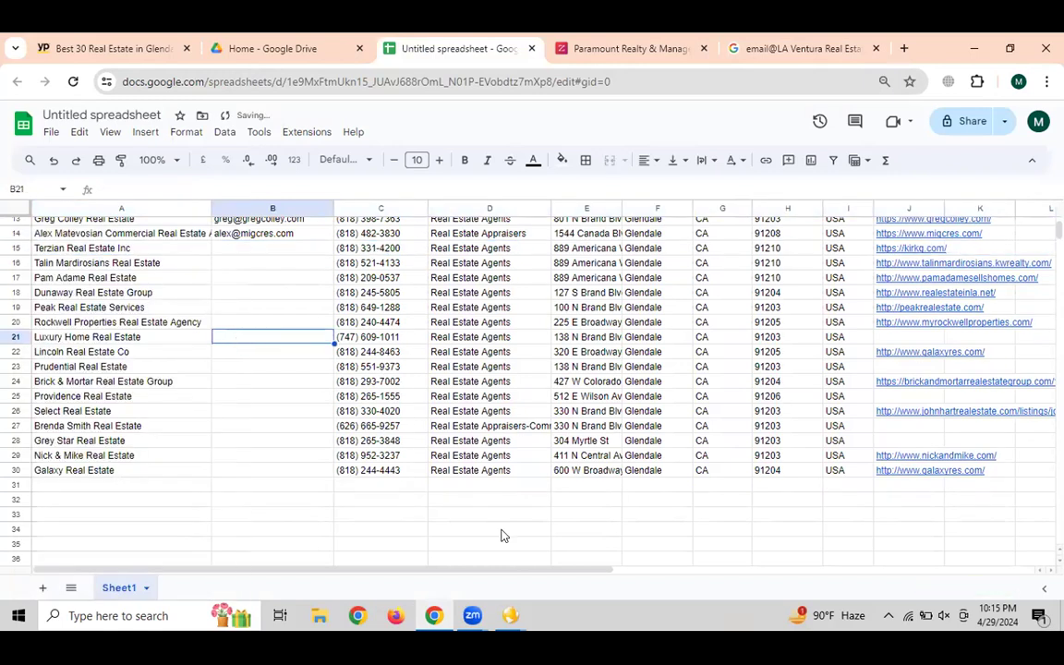
# Check Yellow Leads Extractor, then preview Terzian Real Estate Inc's kirkg.com link in J15
pyautogui.click(511, 615)
pyautogui.click(443, 556)
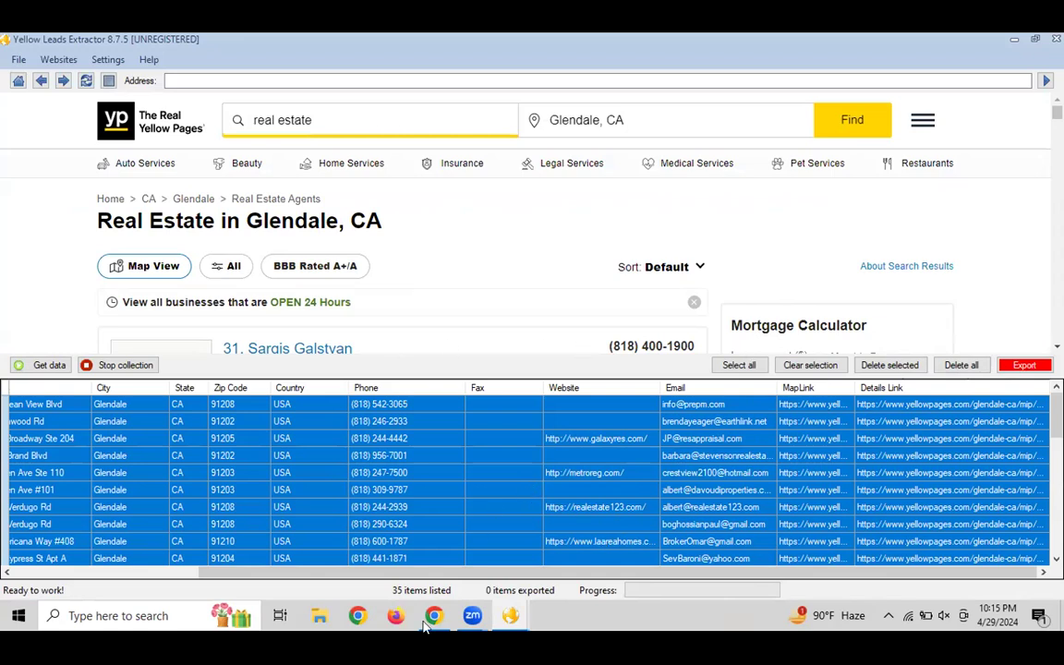
pyautogui.hotkey('alt', 'Tab')
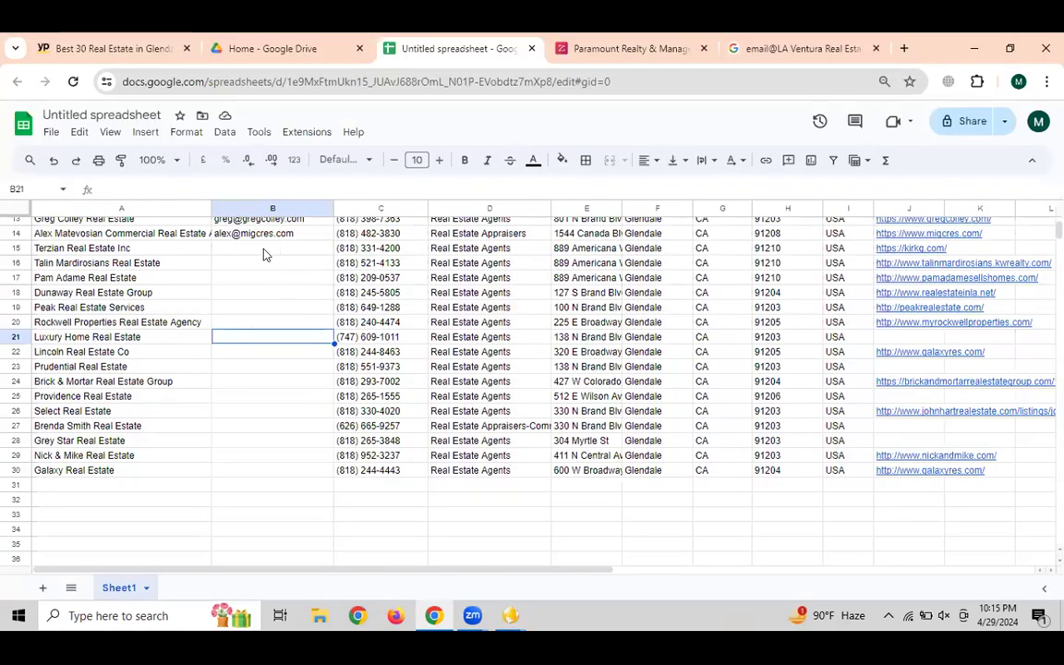
pyautogui.click(264, 249)
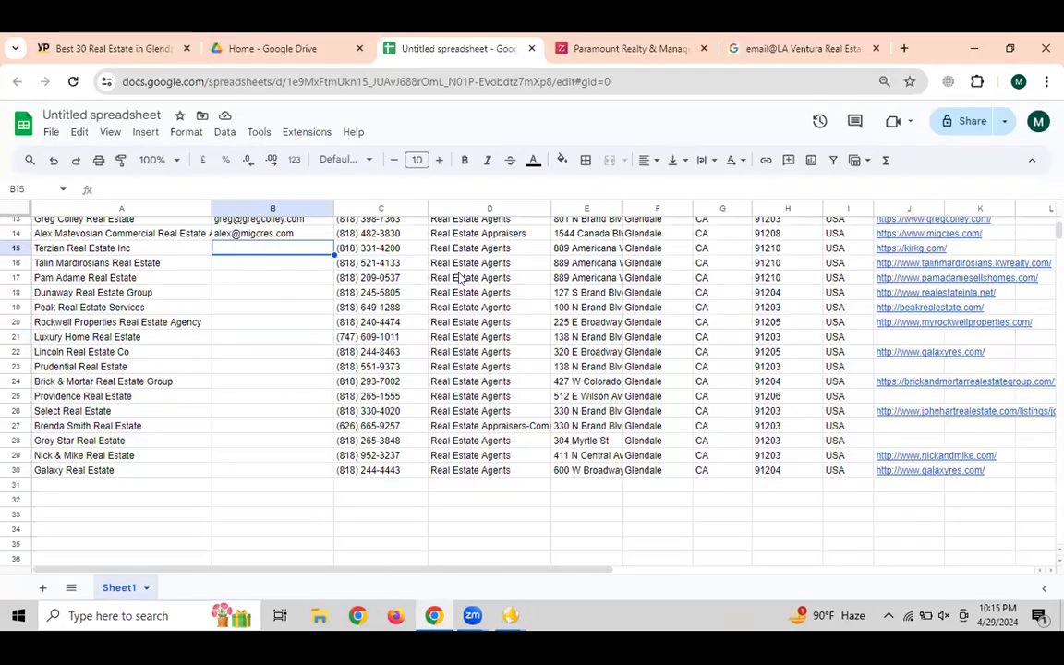
pyautogui.moveTo(509, 615)
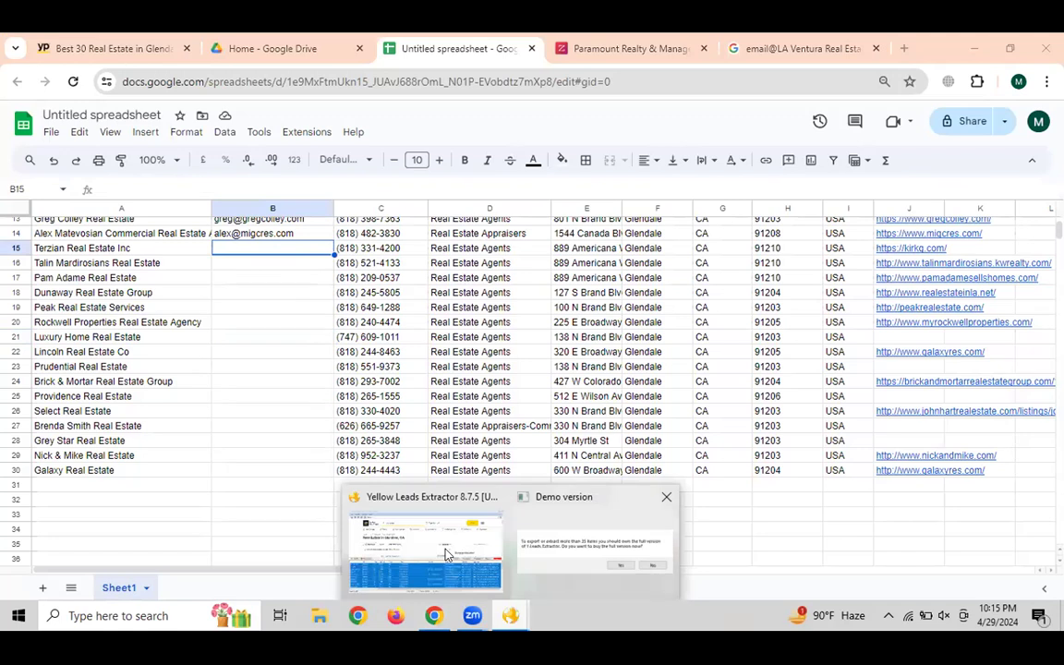
pyautogui.click(428, 551)
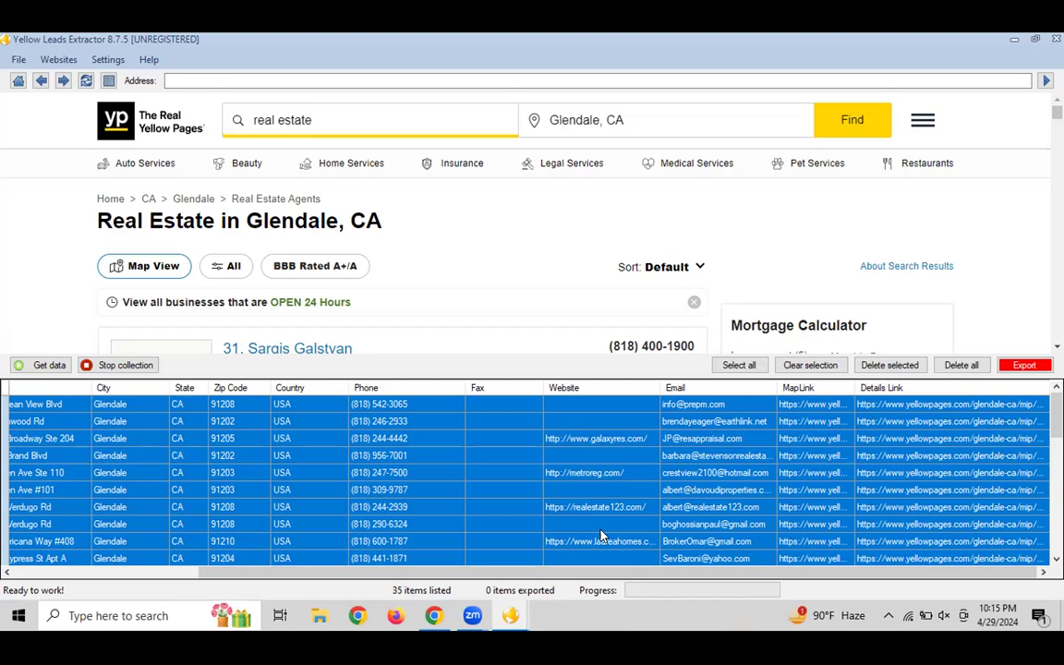
pyautogui.click(433, 615)
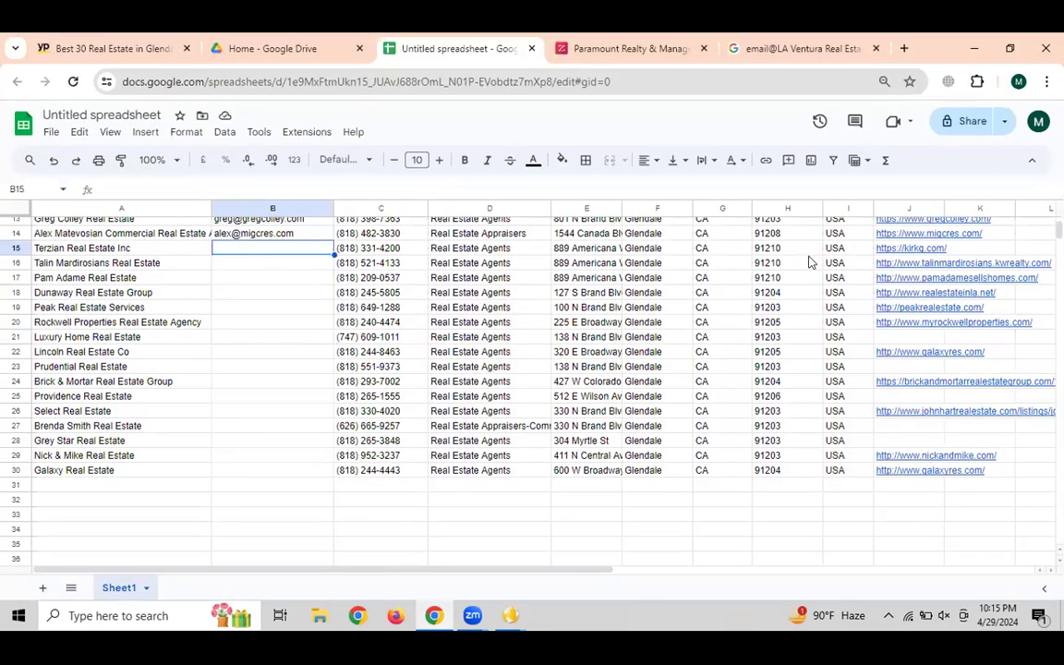
pyautogui.press('Left')
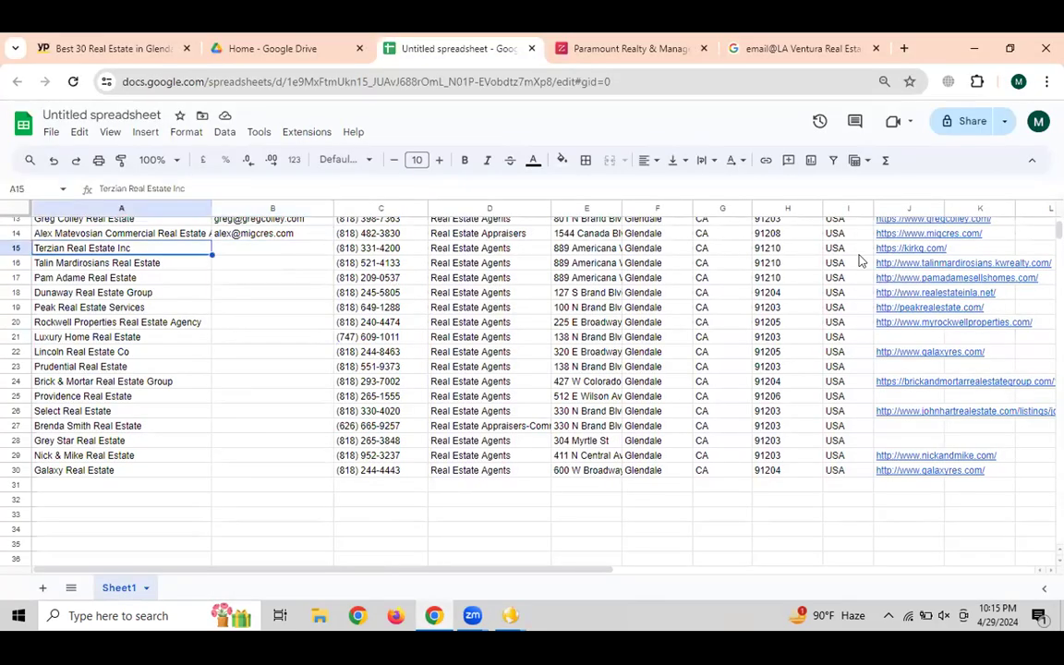
pyautogui.click(907, 248)
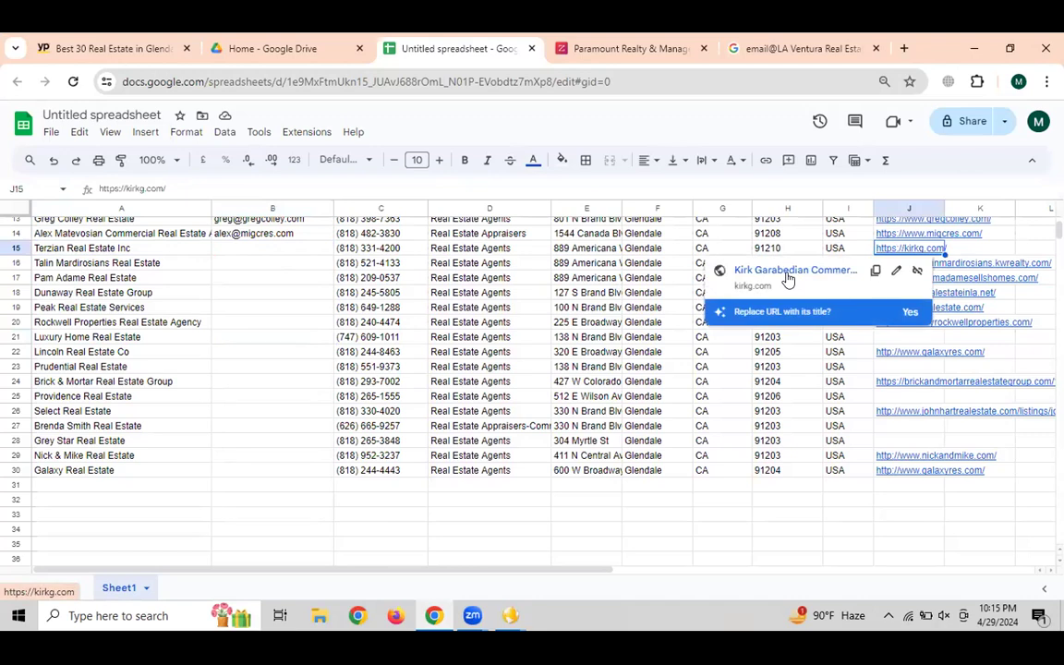
# Open Terzian's kirkg.com website and find the agency's Glendale street address
pyautogui.click(787, 275)
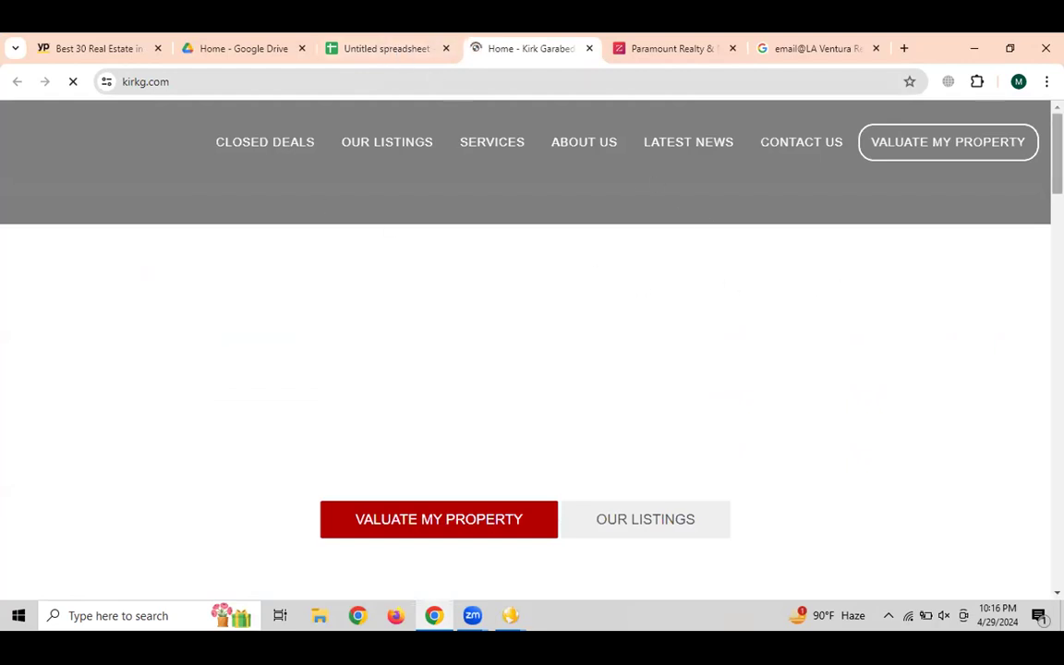
pyautogui.scroll(-2, 948, 238)
pyautogui.scroll(-5, 532, 351)
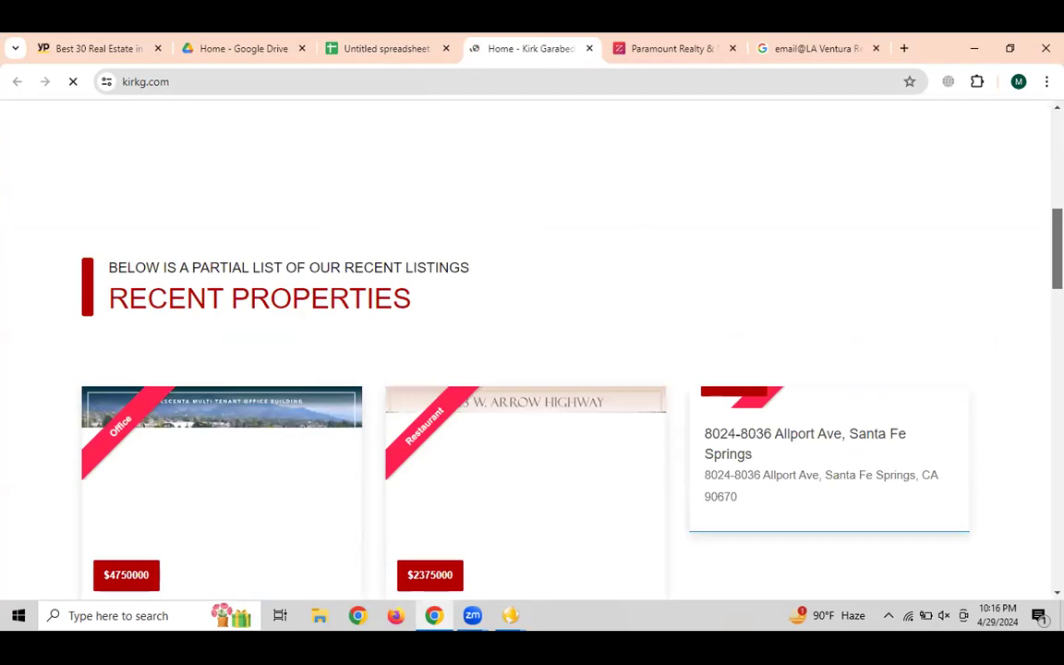
pyautogui.scroll(-2, 532, 351)
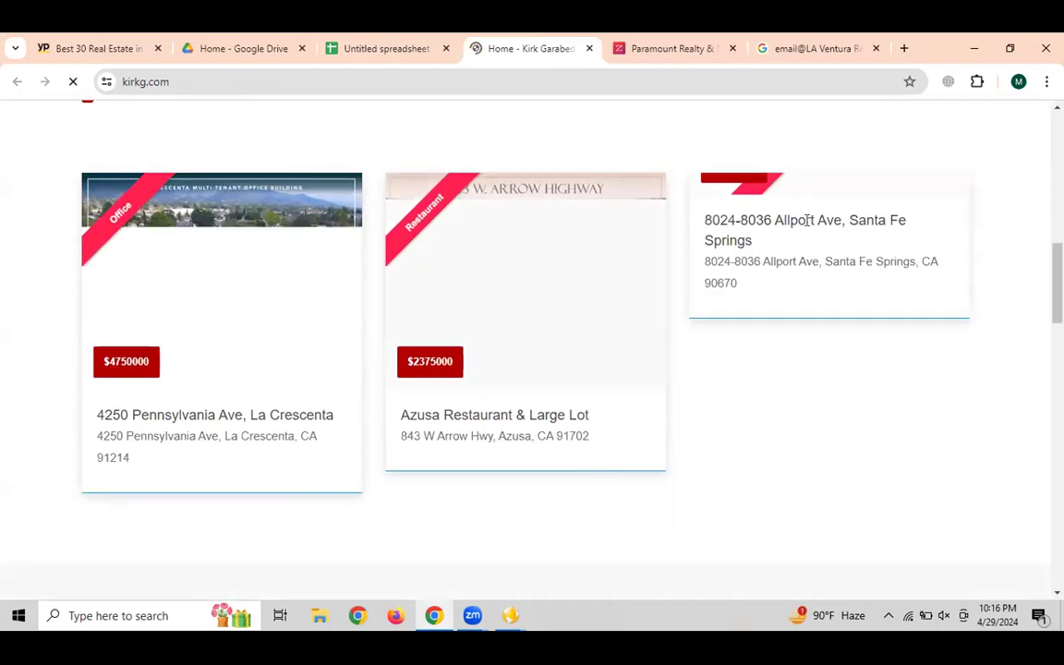
pyautogui.scroll(-10, 442, 452)
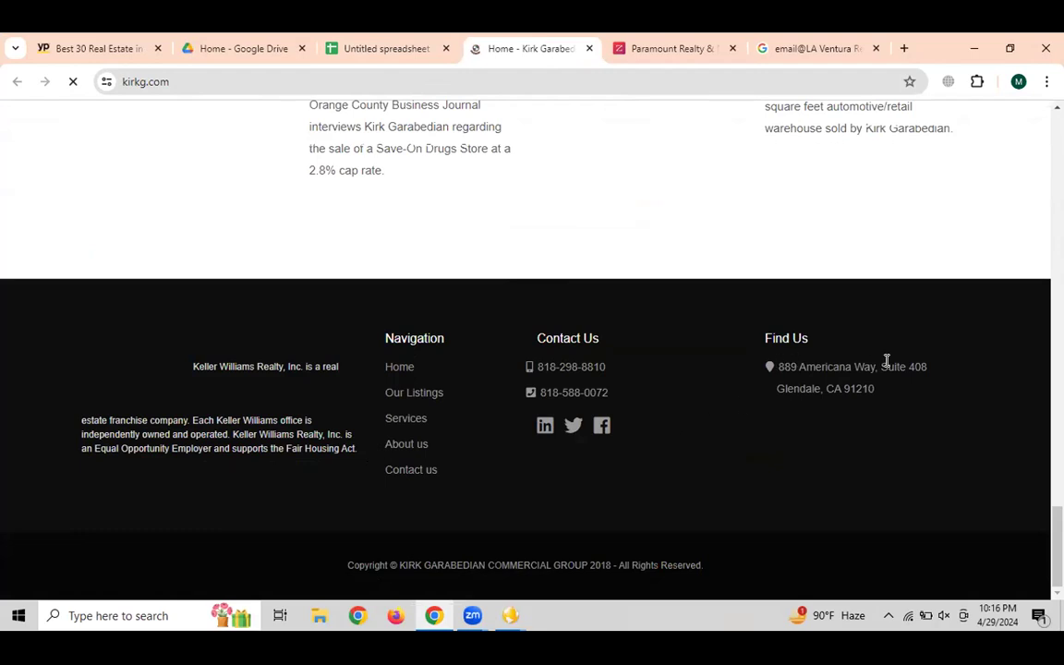
pyautogui.moveTo(886, 366); pyautogui.dragTo(566, 311)
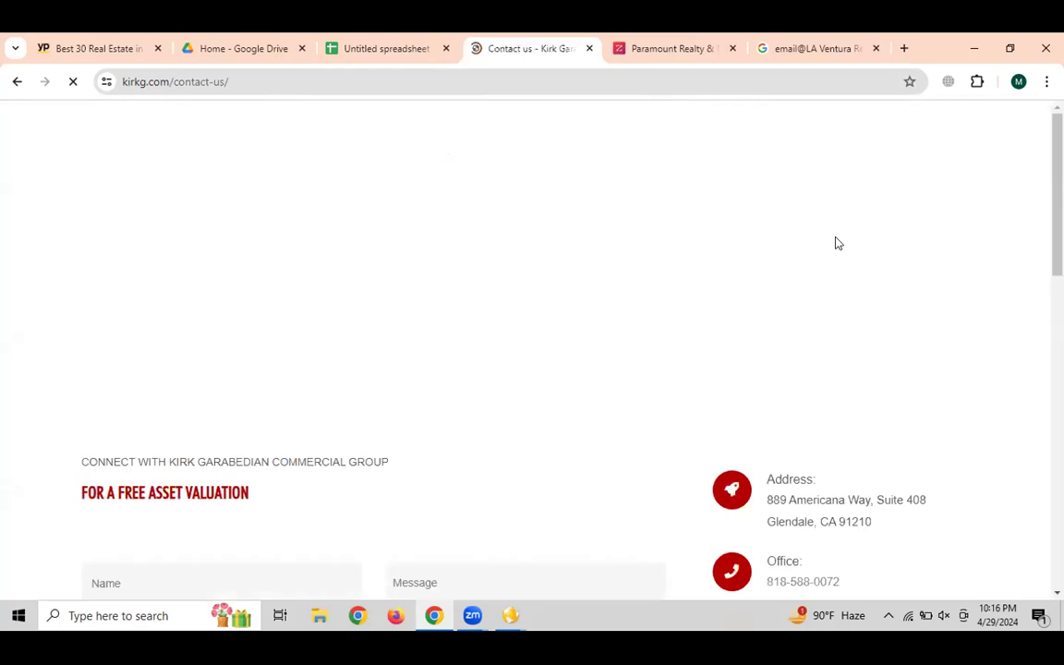
# Locate the agency's contact email on the Contact us page, close Mail, and return to the spreadsheet
pyautogui.scroll(-3, 807, 410)
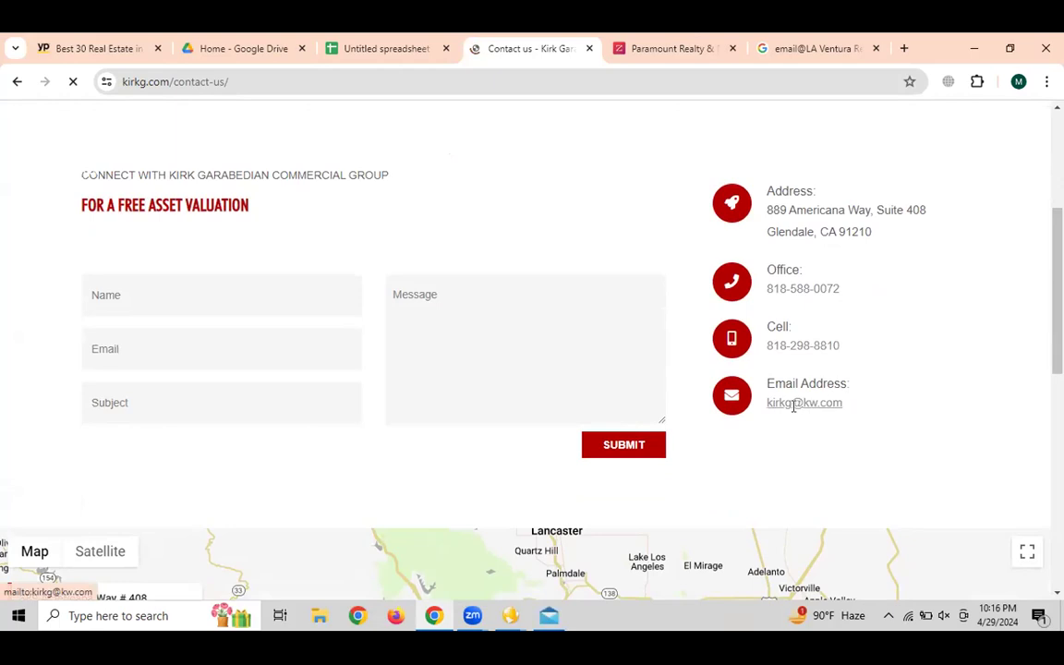
pyautogui.click(794, 406)
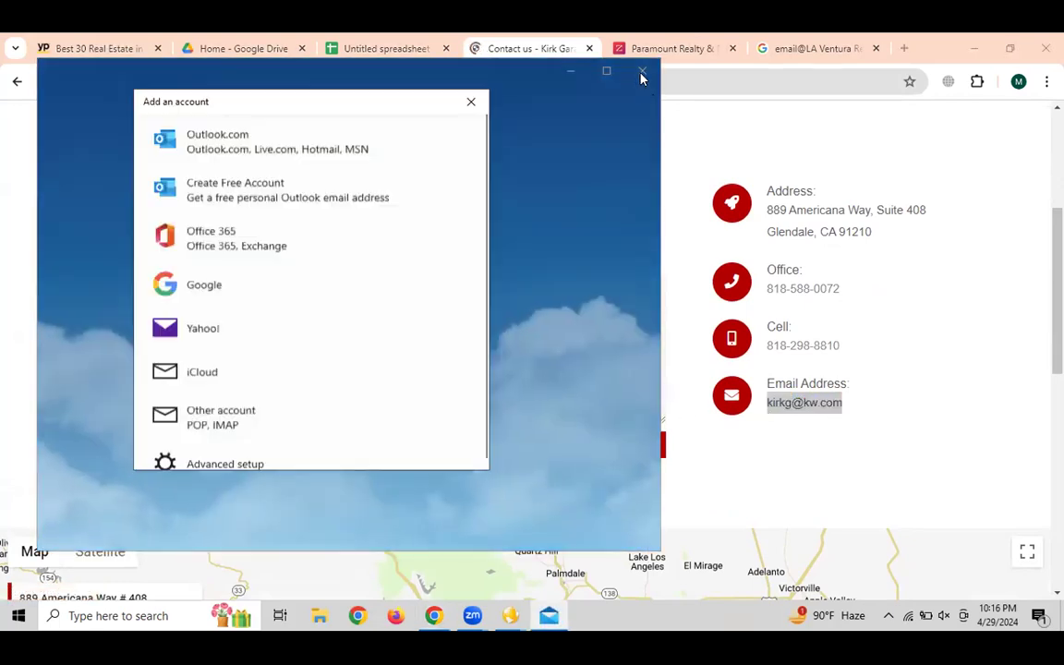
pyautogui.click(643, 74)
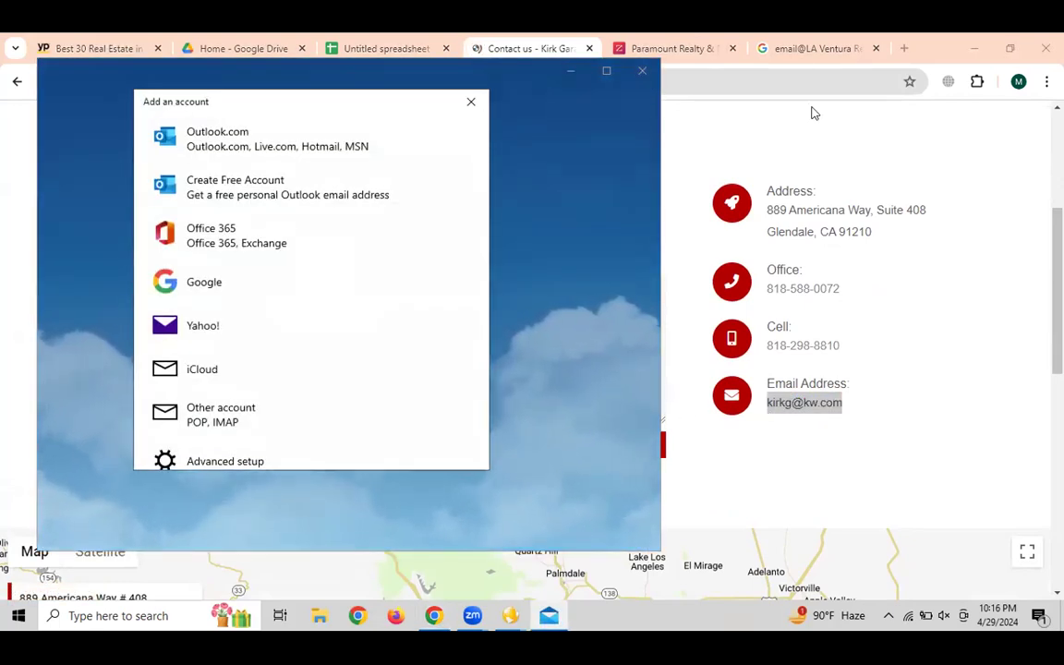
pyautogui.hotkey('ctrl', 'shift', 'Tab')
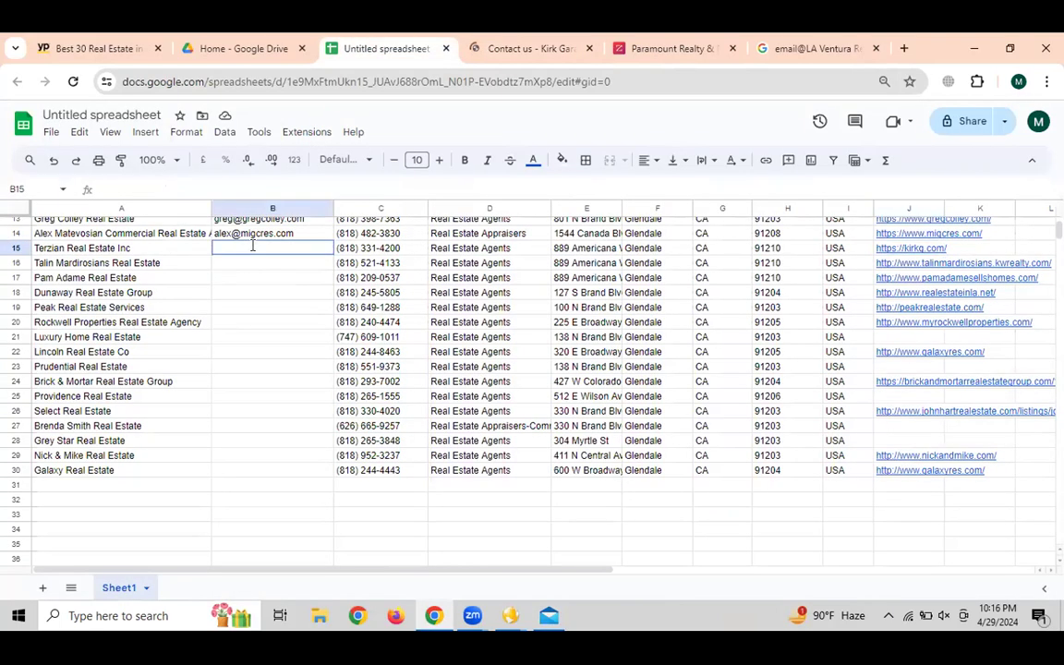
pyautogui.write('LA Ventura Real Estate')
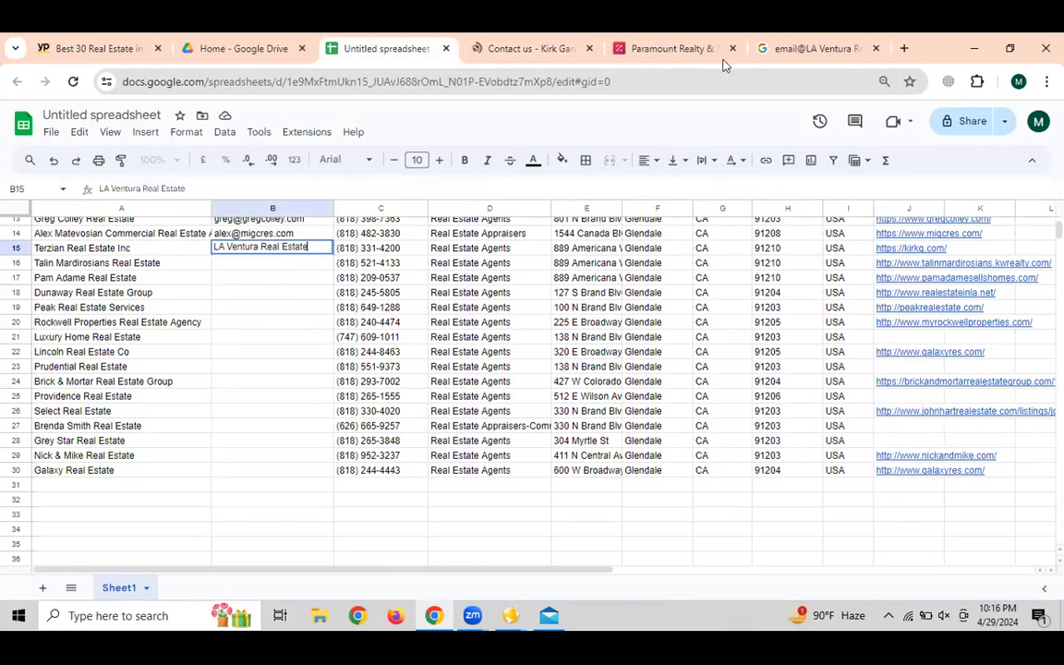
pyautogui.click(817, 48)
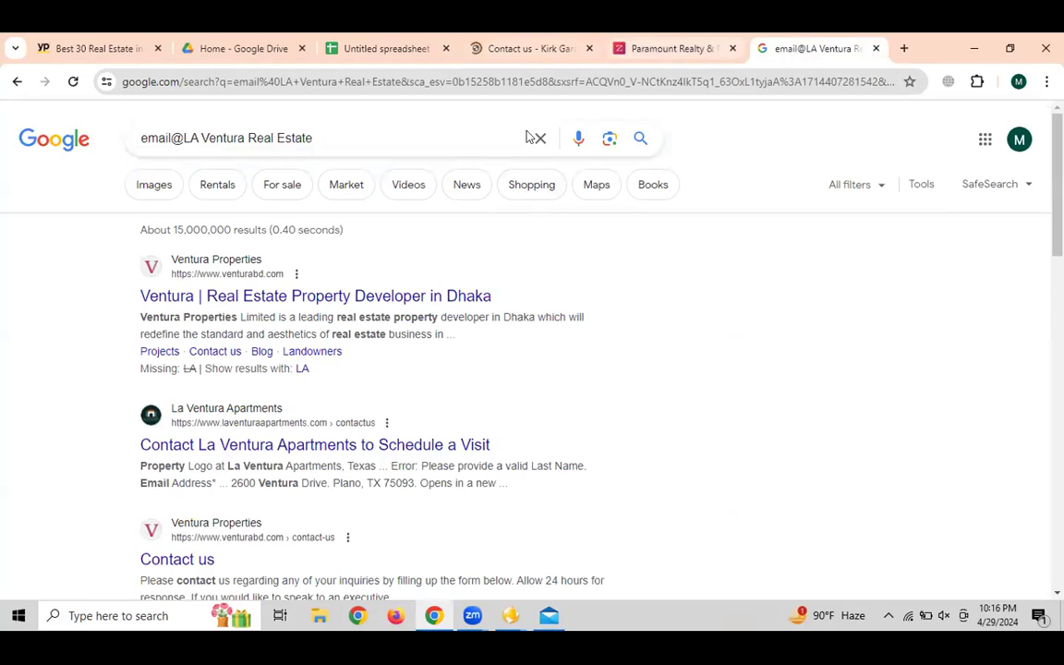
pyautogui.click(514, 48)
pyautogui.moveTo(850, 417); pyautogui.dragTo(766, 420)
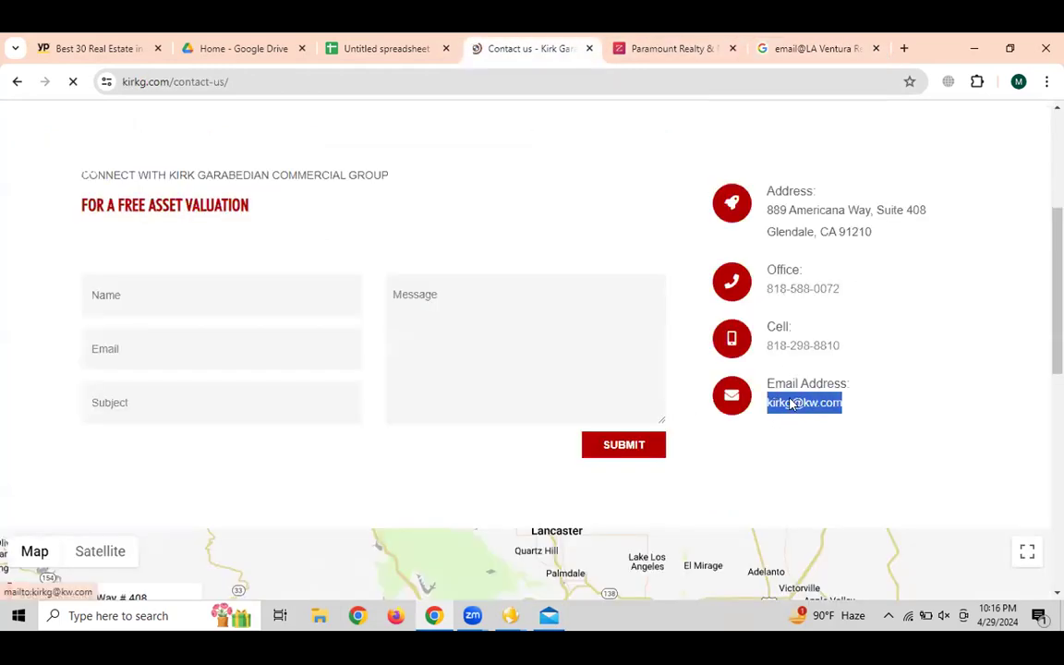
pyautogui.rightClick(790, 404)
pyautogui.click(818, 267)
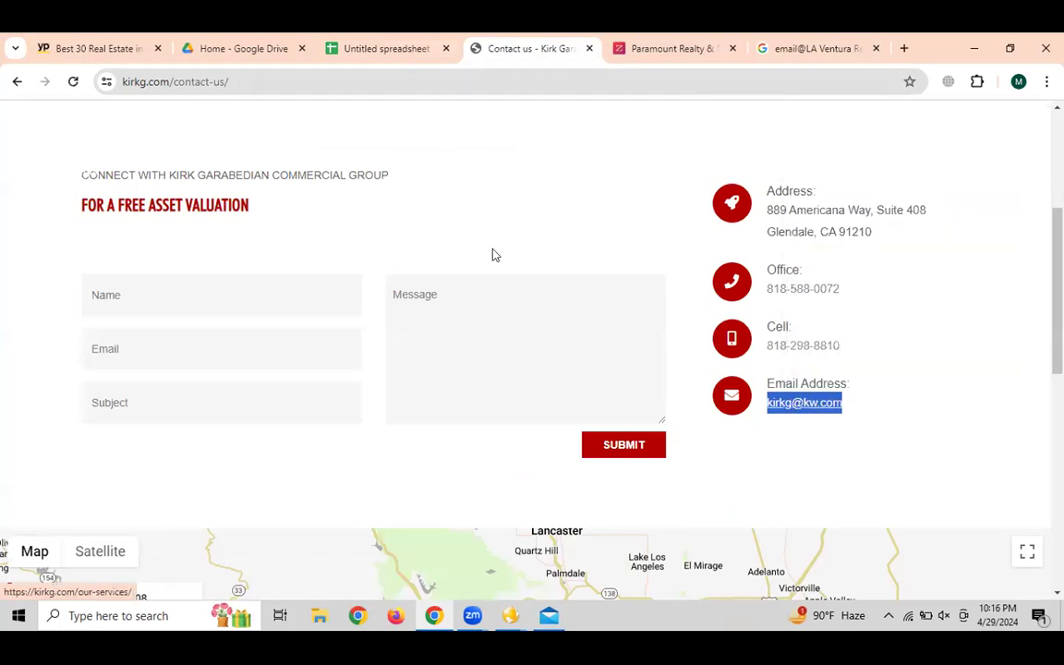
pyautogui.hotkey('ctrl', 'shift', 'Tab')
pyautogui.hotkey('ctrl', 'v')
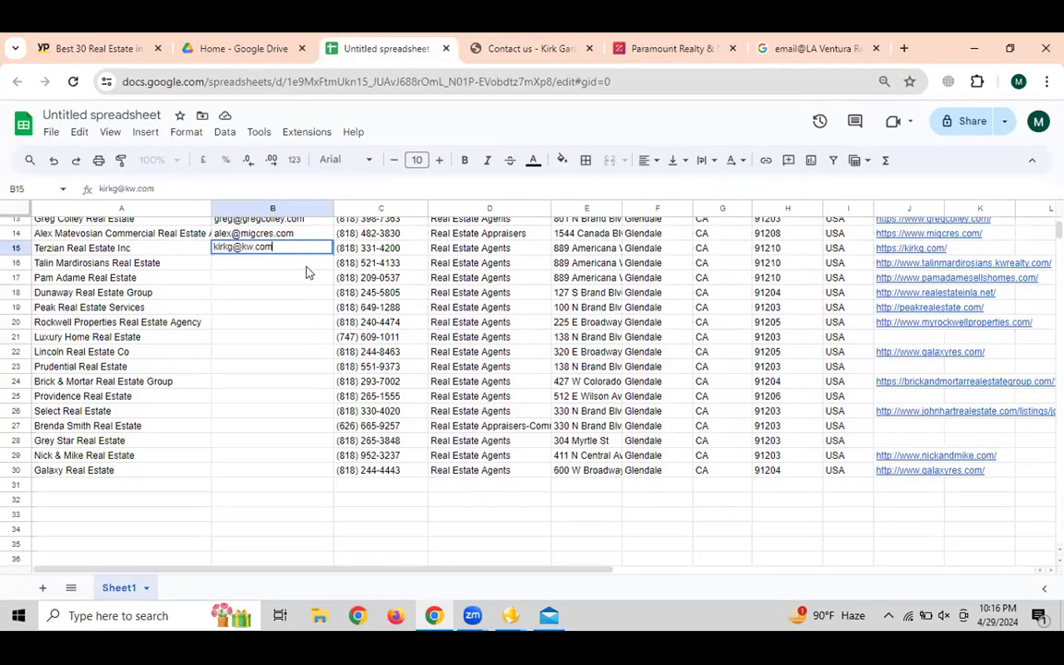
pyautogui.press('Return')
pyautogui.click(889, 263)
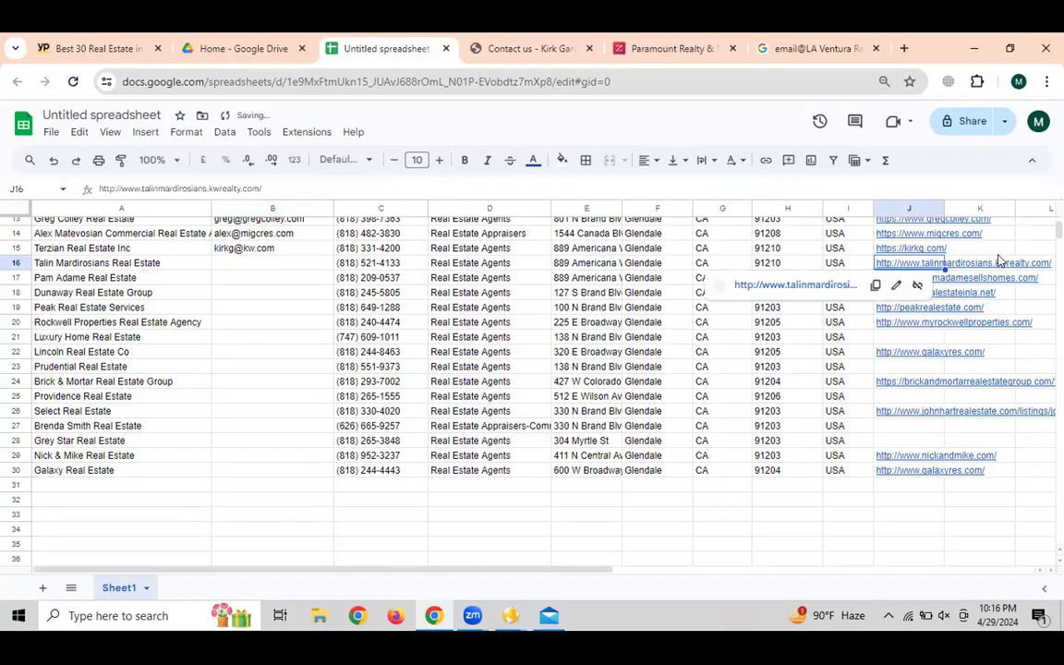
pyautogui.click(1020, 247)
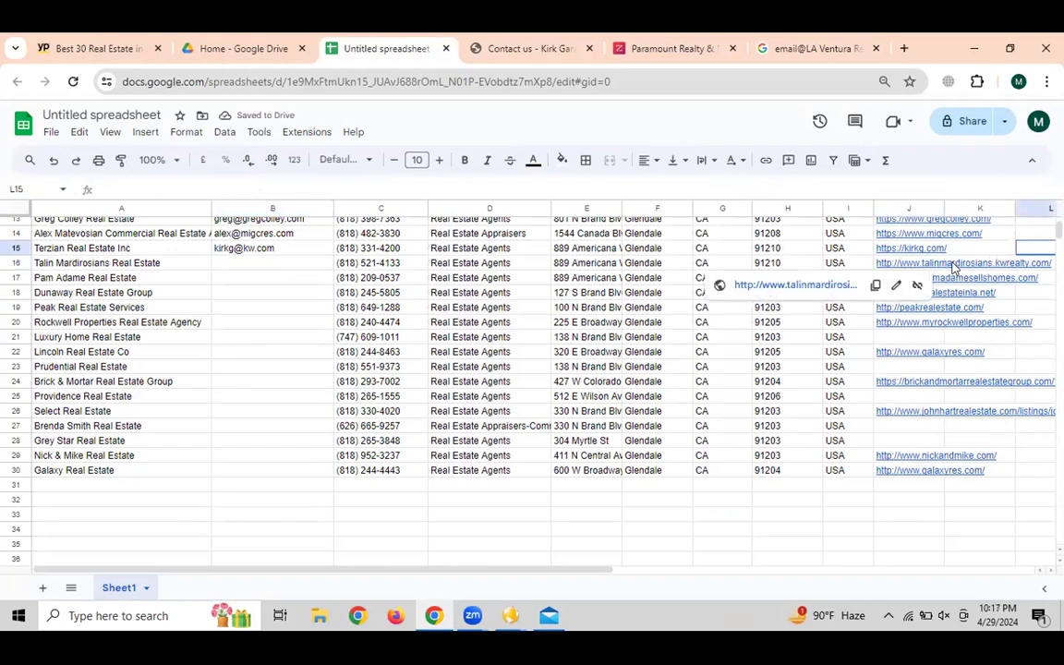
pyautogui.click(937, 264)
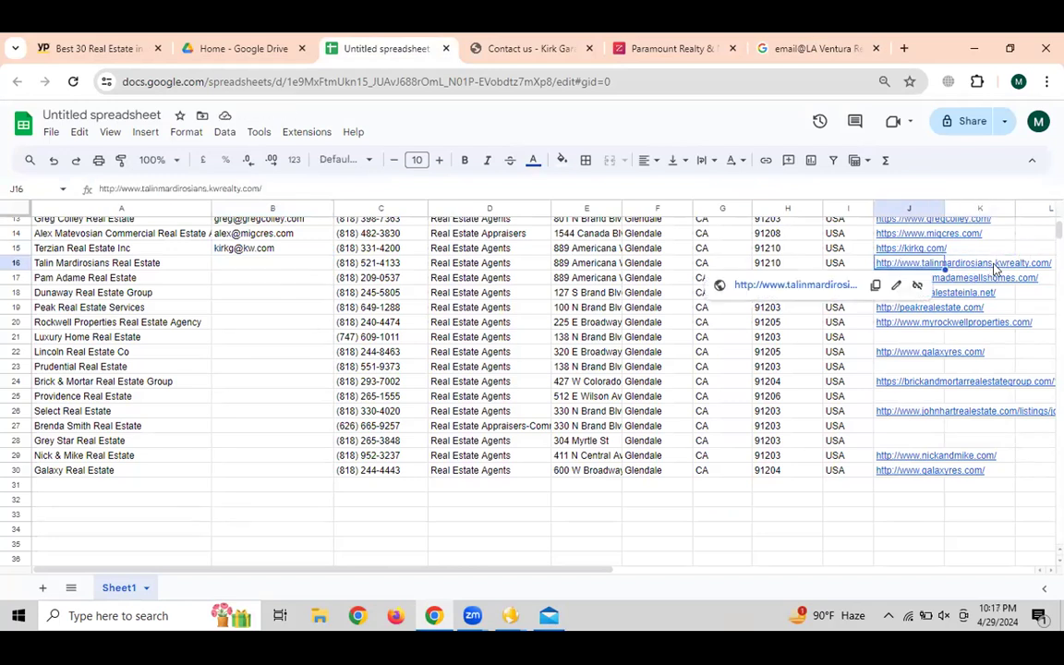
pyautogui.click(242, 307)
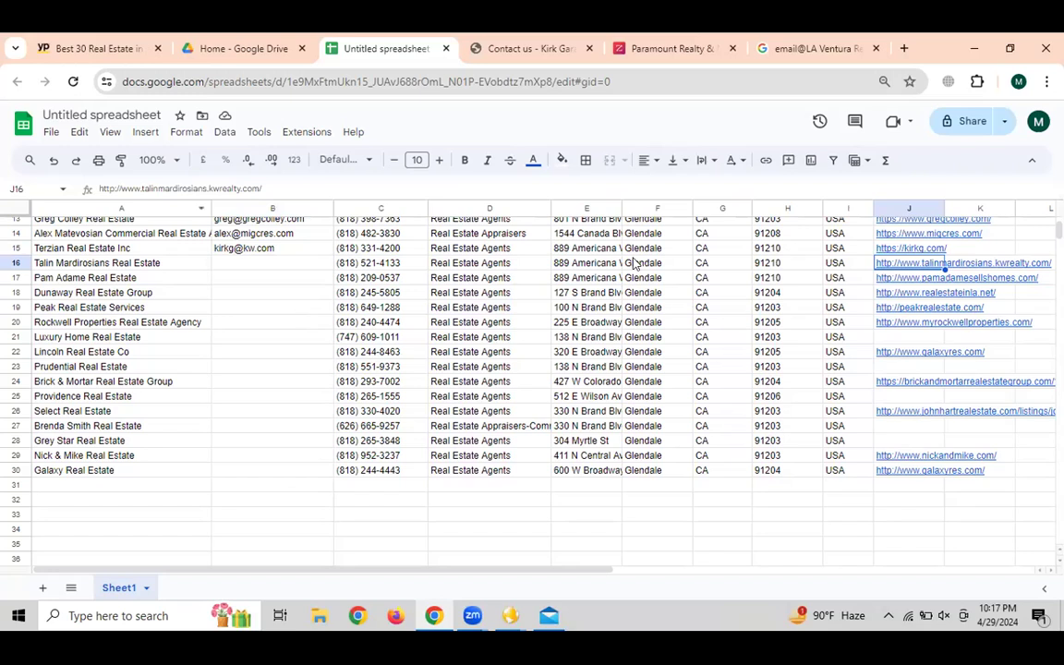
pyautogui.click(891, 267)
pyautogui.moveTo(207, 188); pyautogui.dragTo(253, 188)
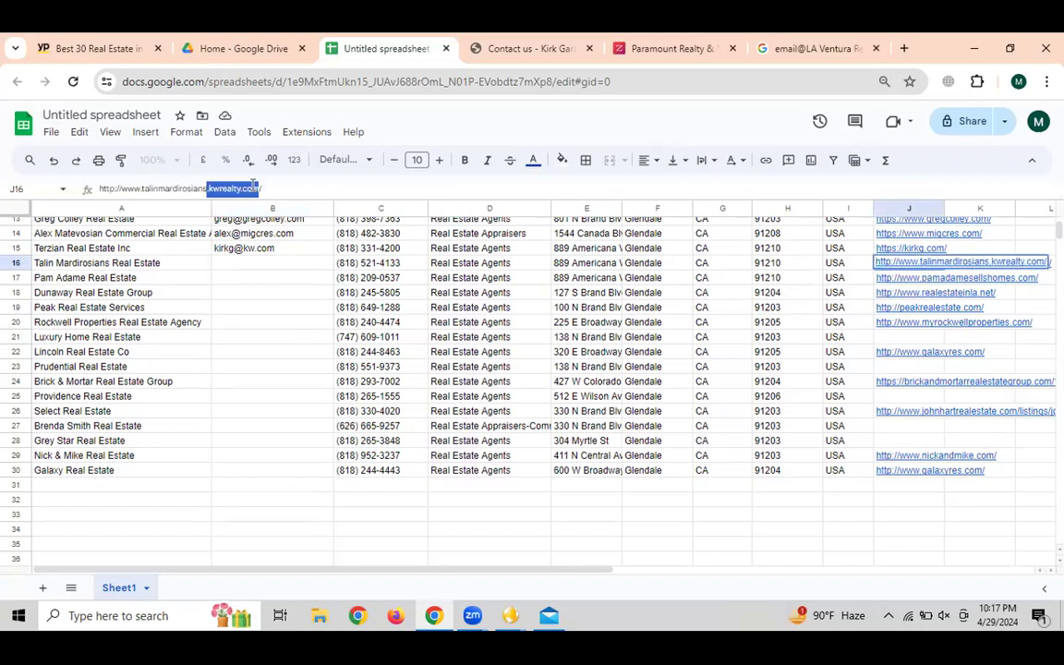
pyautogui.click(206, 186)
pyautogui.moveTo(161, 188)
pyautogui.mouseDown()
pyautogui.moveTo(102, 187)
pyautogui.moveTo(141, 181)
pyautogui.mouseUp()
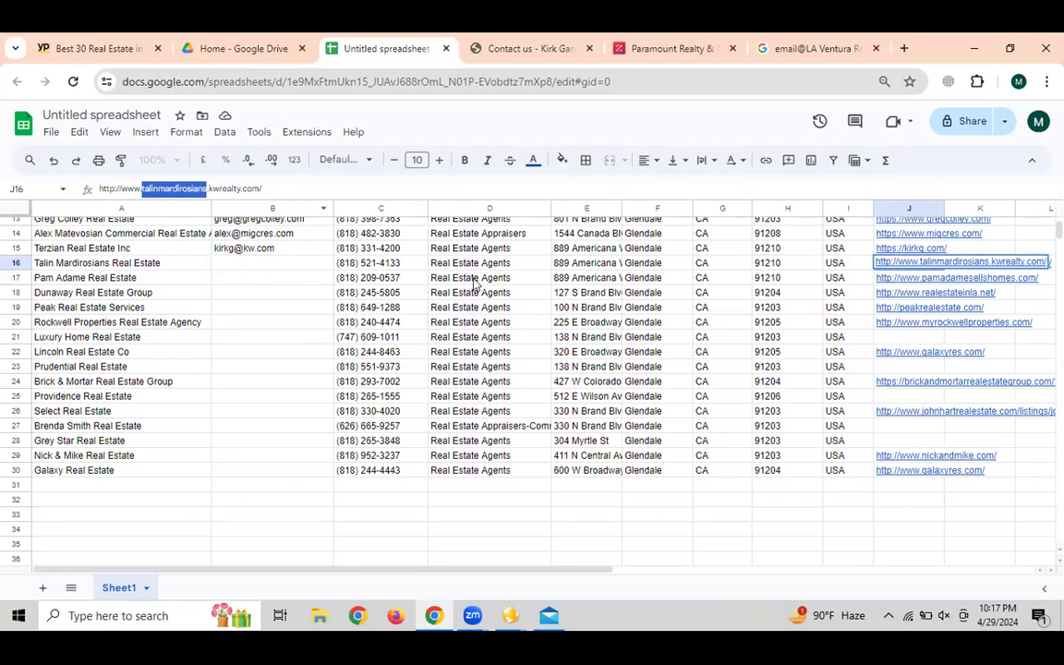
pyautogui.click(279, 278)
pyautogui.click(894, 265)
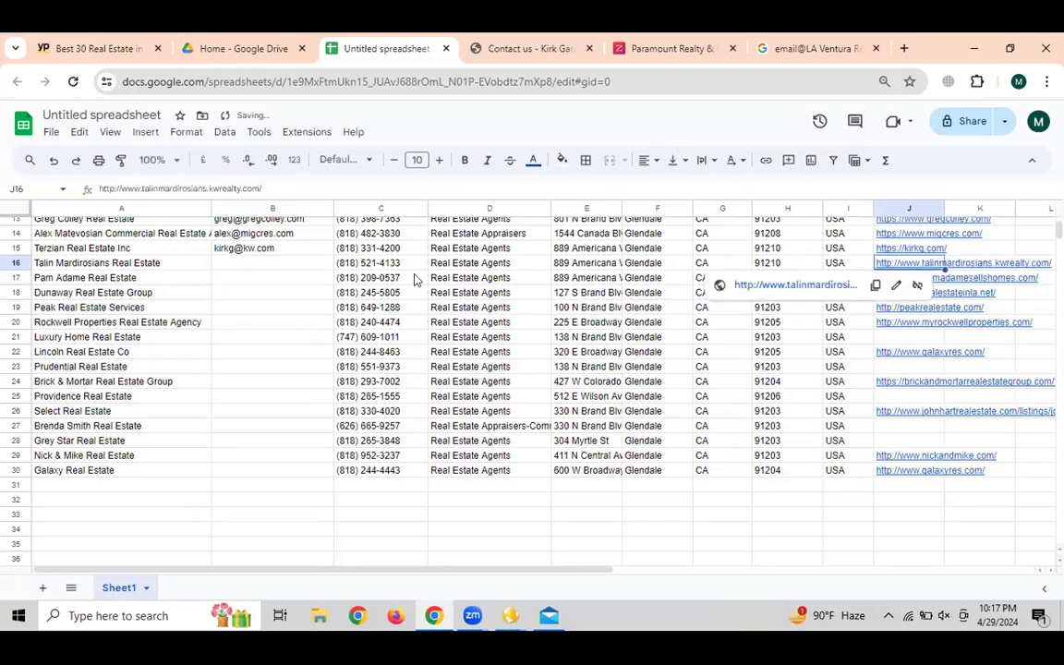
pyautogui.click(249, 263)
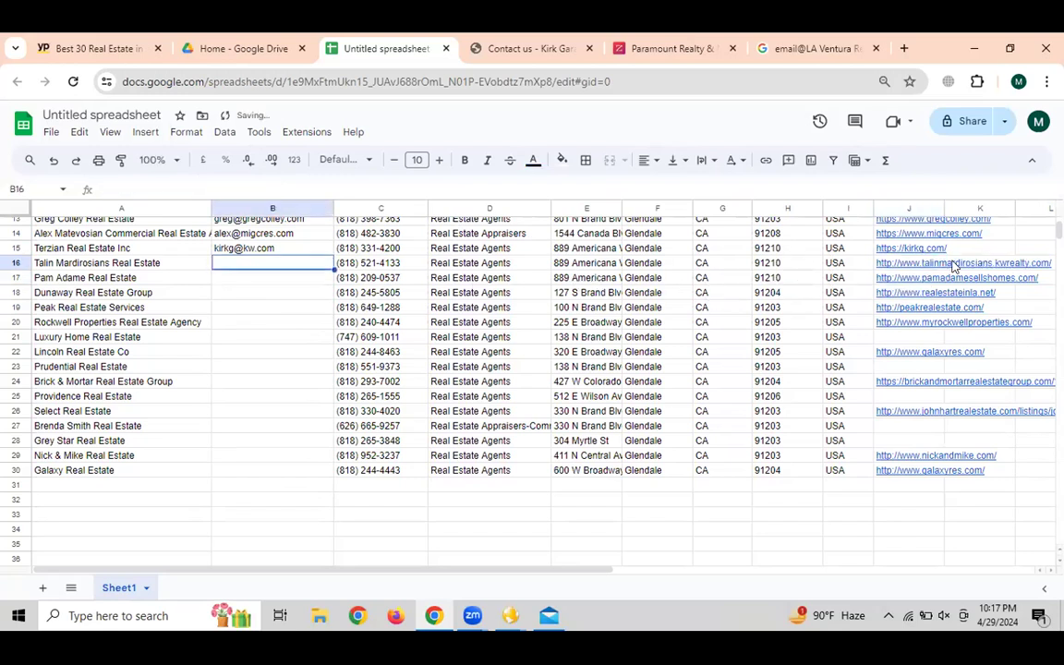
pyautogui.click(113, 265)
pyautogui.click(814, 49)
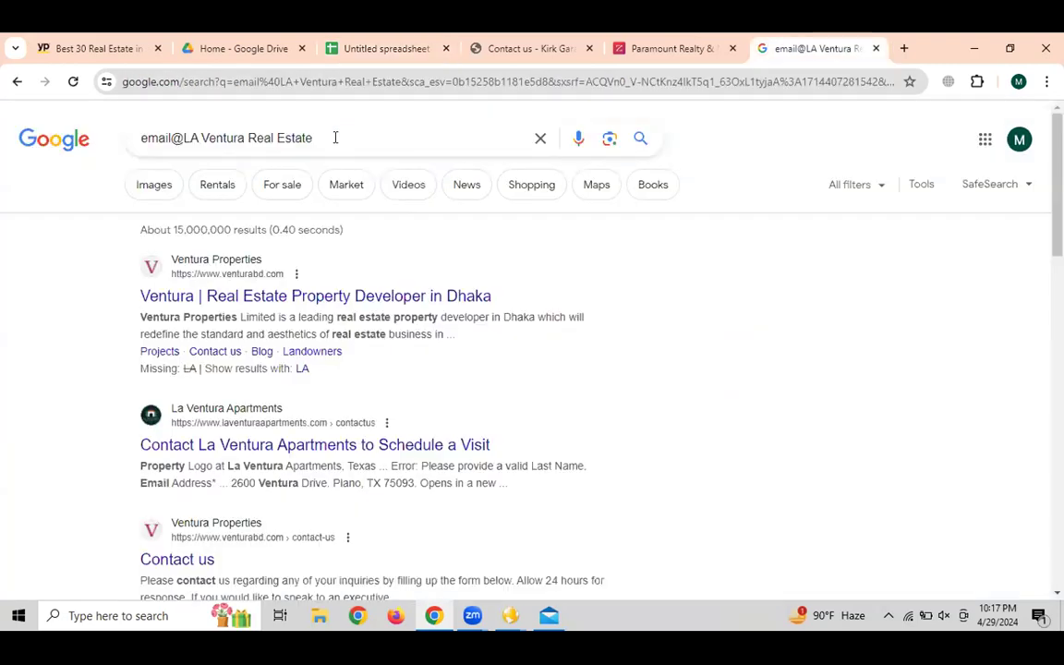
pyautogui.moveTo(183, 138); pyautogui.dragTo(391, 128)
pyautogui.hotkey('ctrl', 'v')
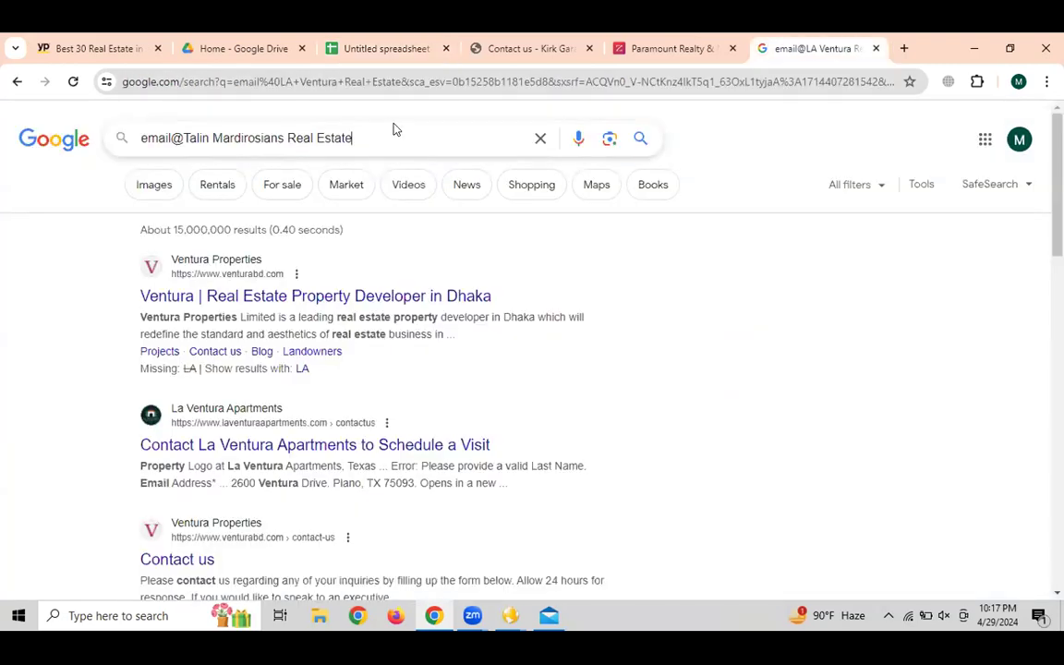
pyautogui.press('Return')
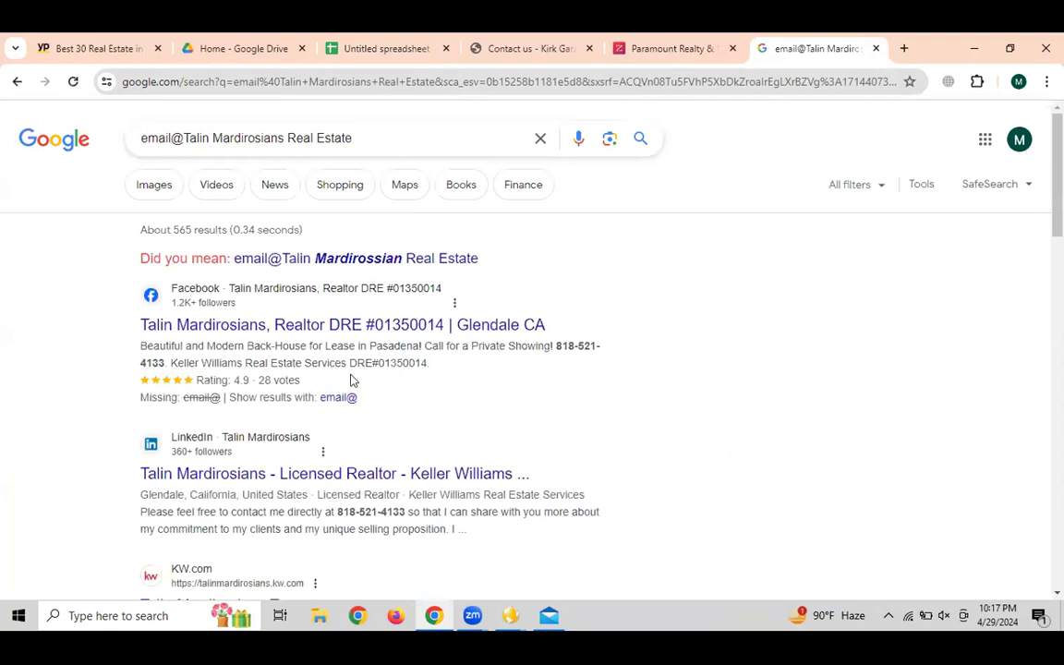
pyautogui.scroll(-2, 478, 351)
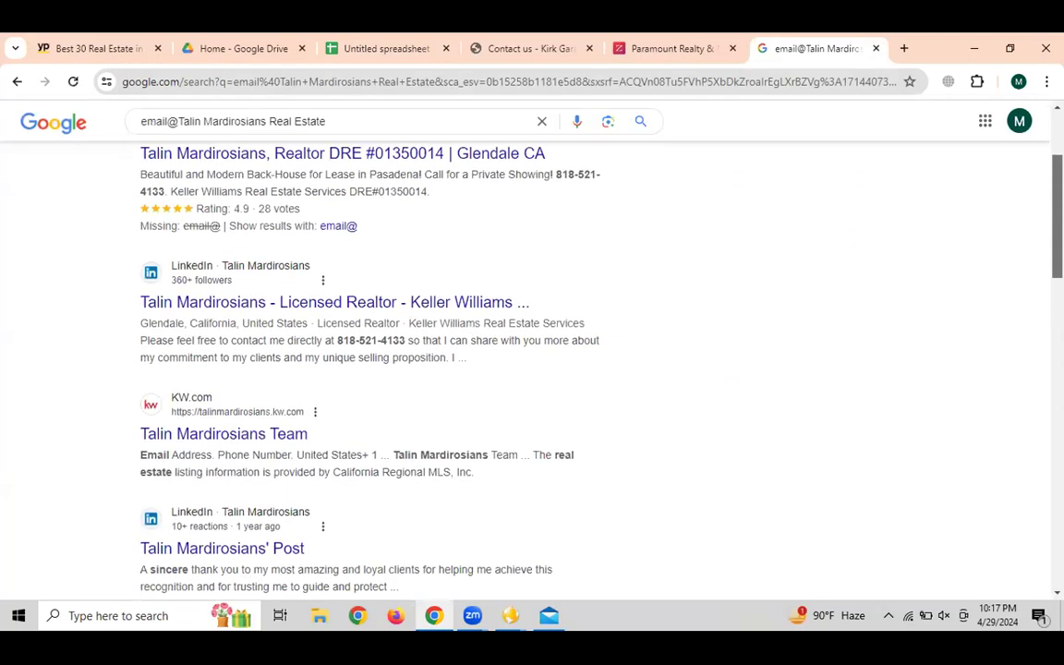
pyautogui.moveTo(1058, 223); pyautogui.dragTo(1057, 177)
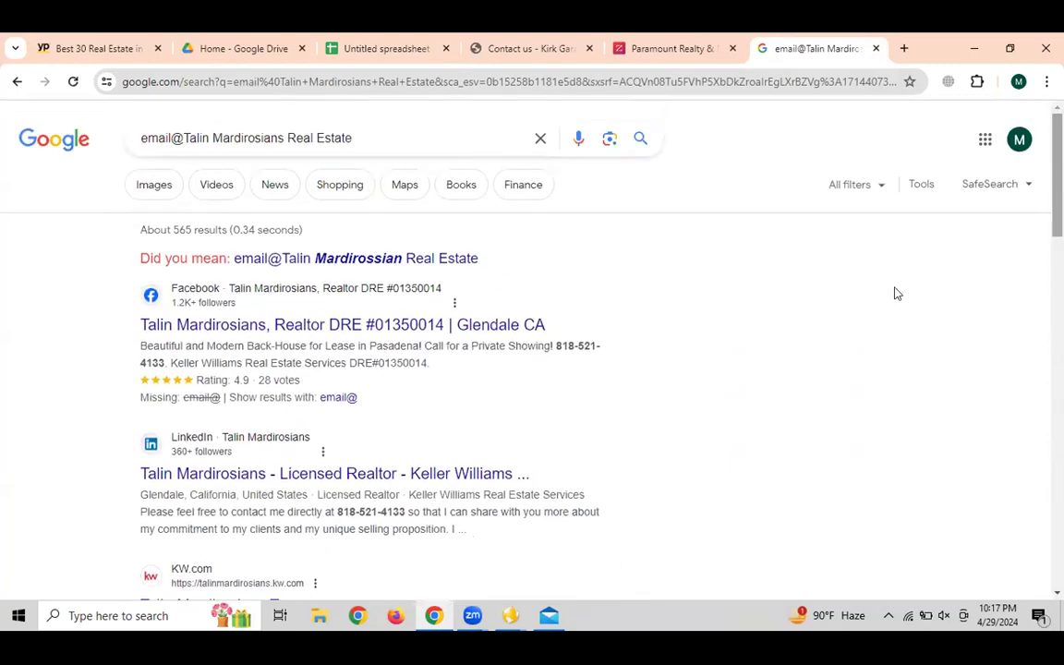
pyautogui.click(903, 48)
# Install the Email Extractor Chrome extension and pin it to the toolbar
pyautogui.write('email e')
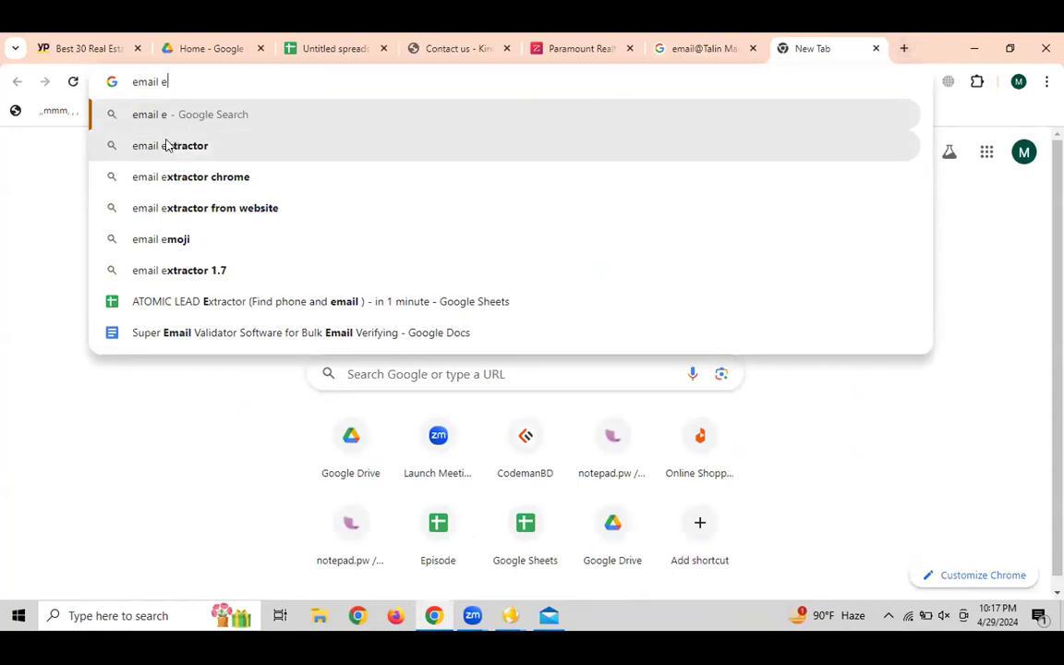
pyautogui.press('Down')
pyautogui.press('Return')
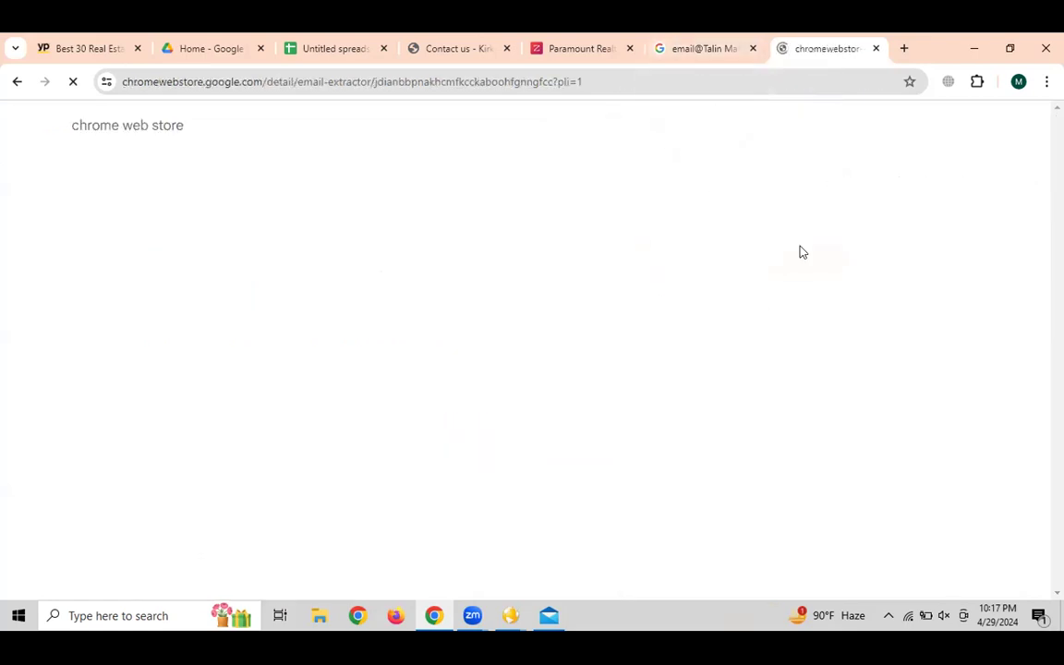
pyautogui.click(711, 219)
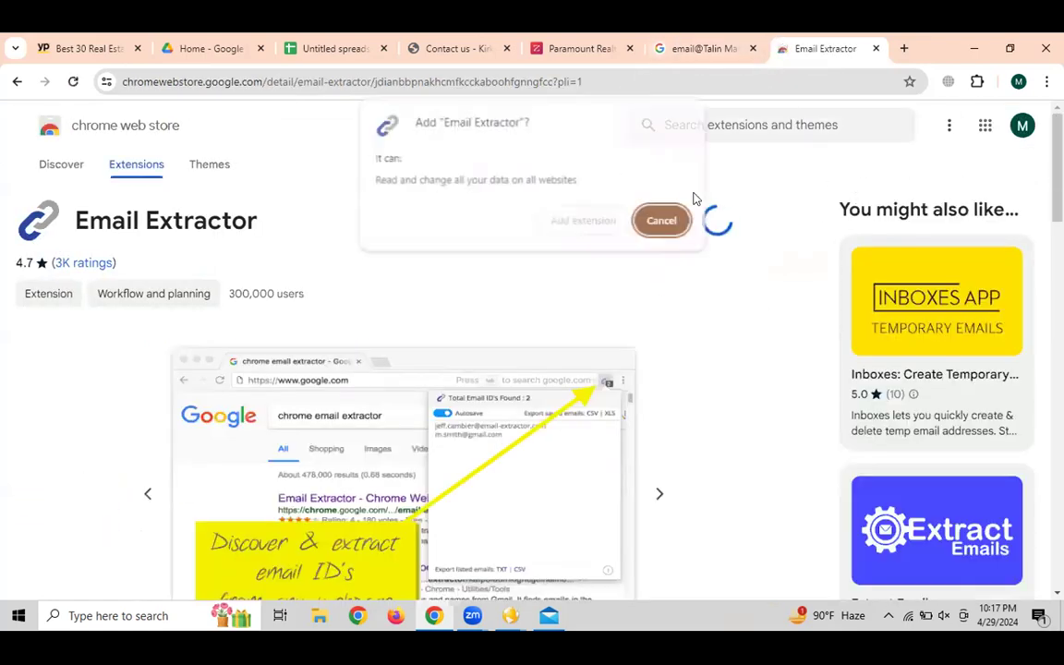
pyautogui.click(585, 220)
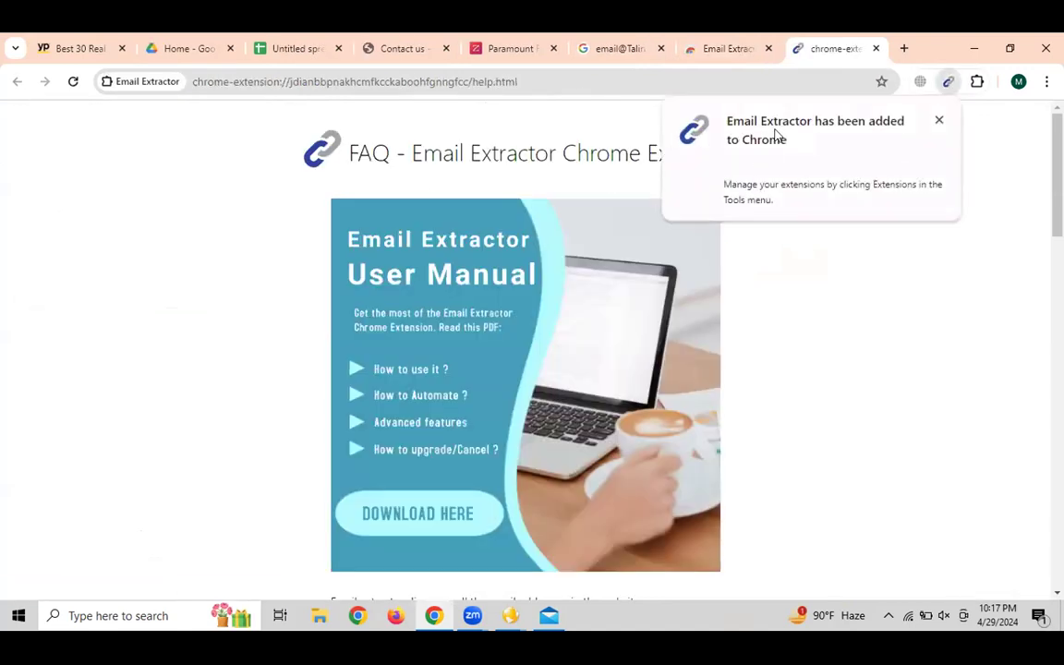
pyautogui.click(978, 82)
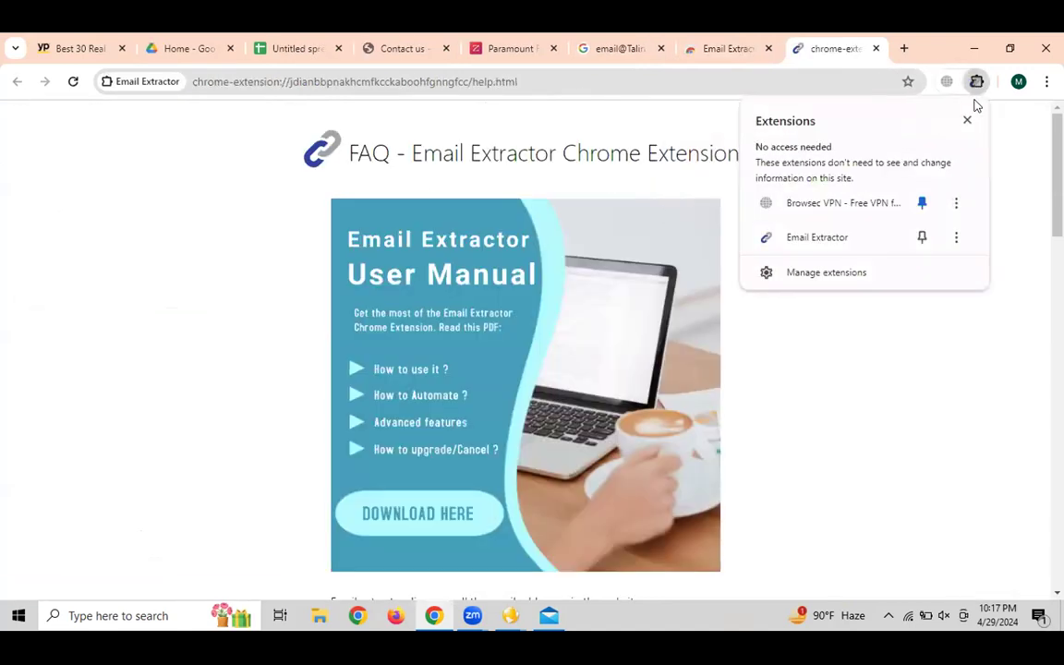
pyautogui.click(920, 239)
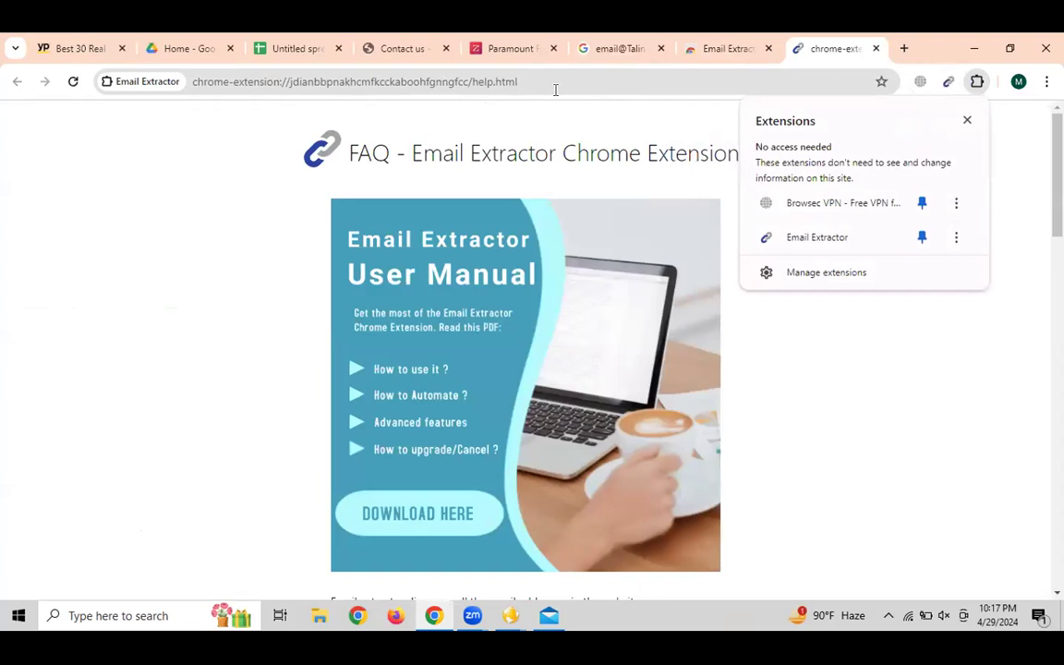
pyautogui.click(617, 48)
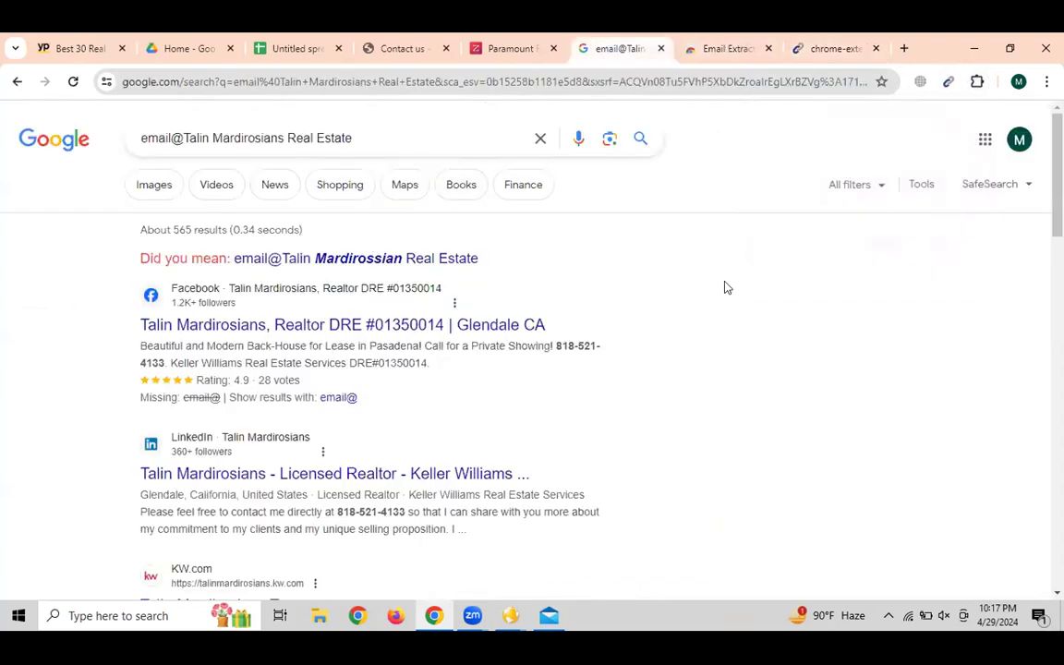
# Reload the realtor's search results and check the addresses Email Extractor found
pyautogui.click(73, 81)
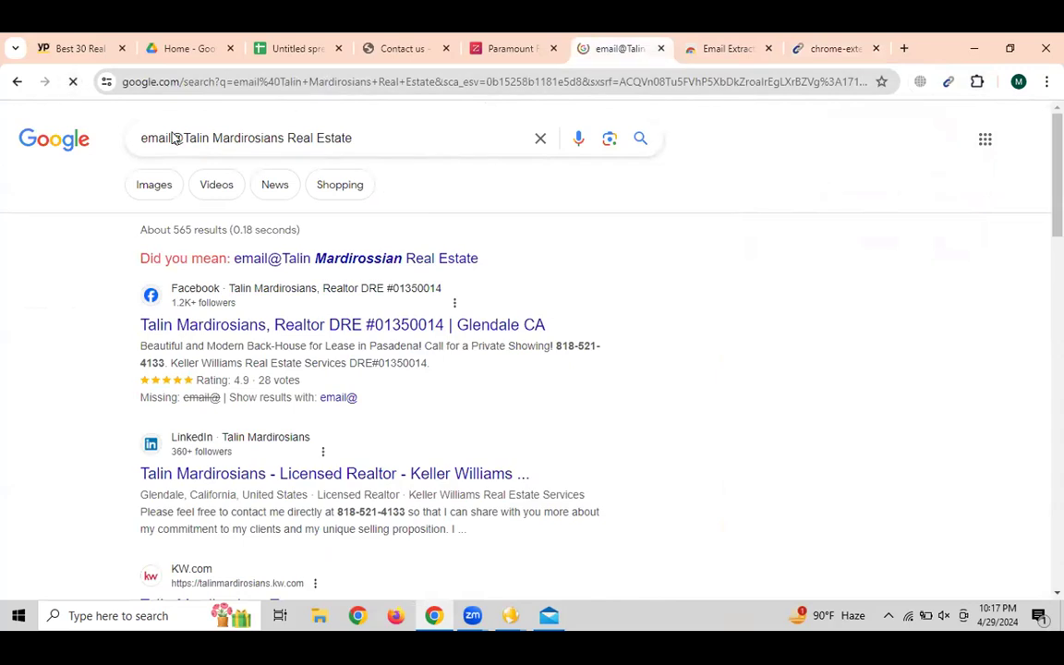
pyautogui.click(951, 85)
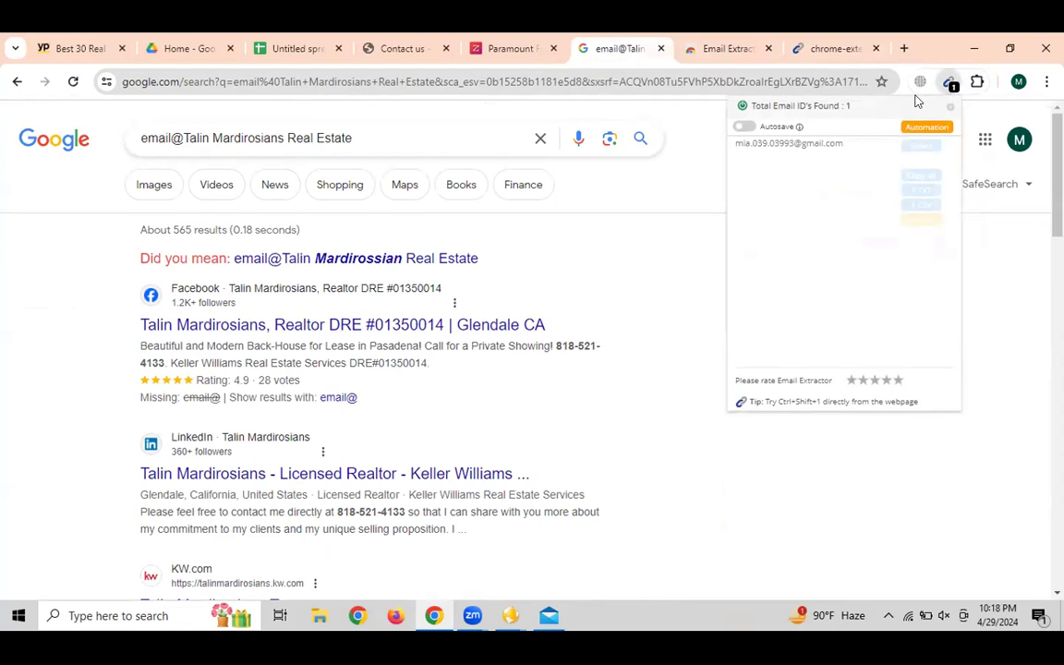
pyautogui.moveTo(819, 143); pyautogui.dragTo(820, 144)
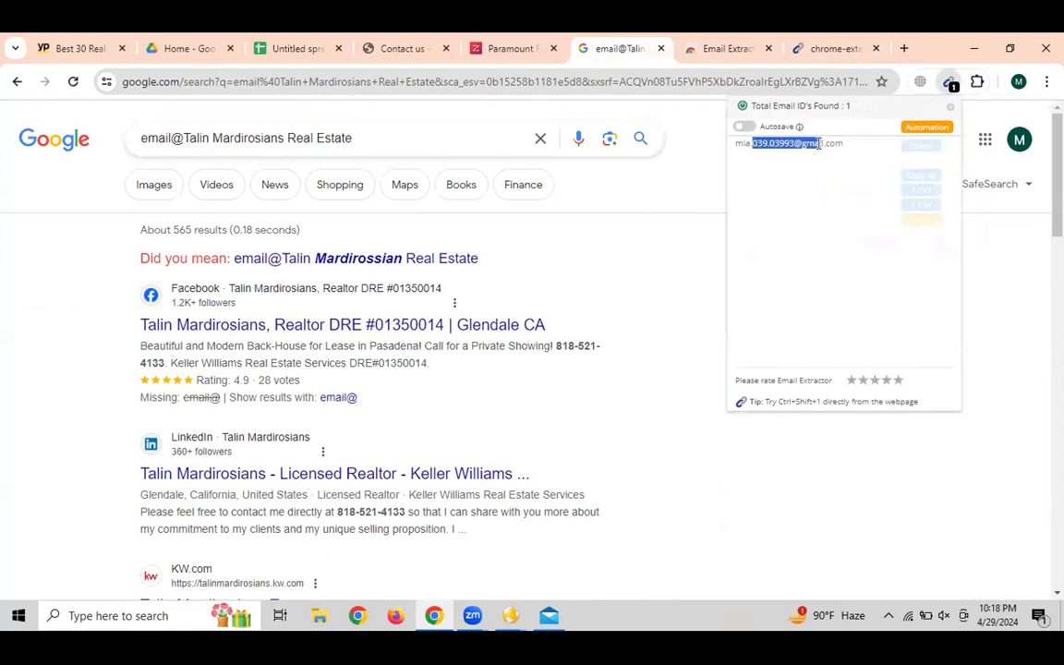
pyautogui.click(649, 306)
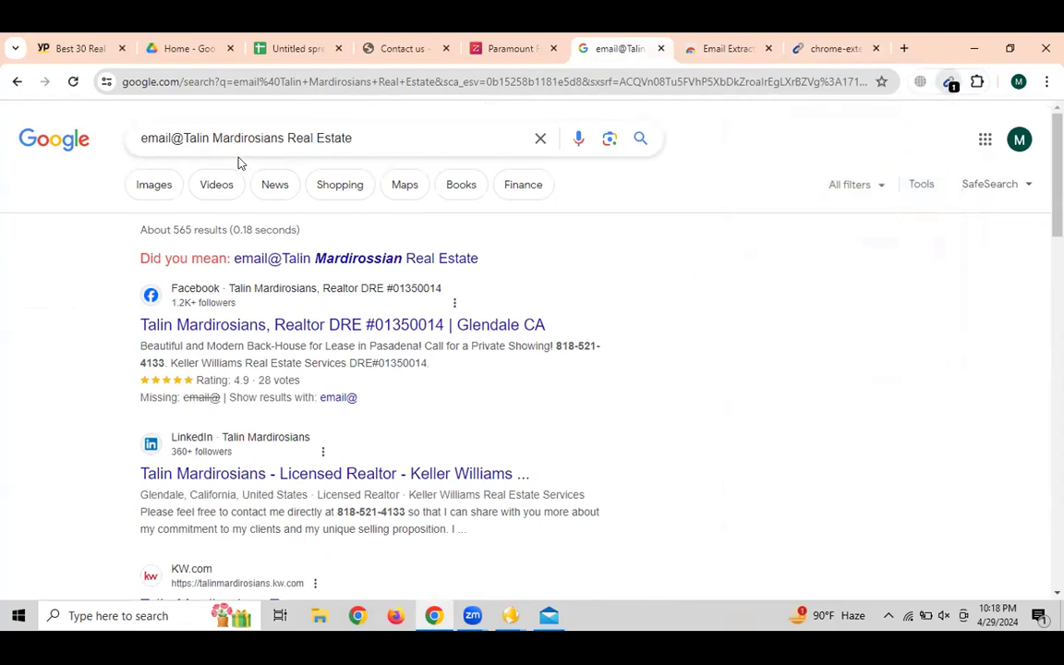
pyautogui.moveTo(184, 139); pyautogui.dragTo(578, 157)
pyautogui.write('codemannd')
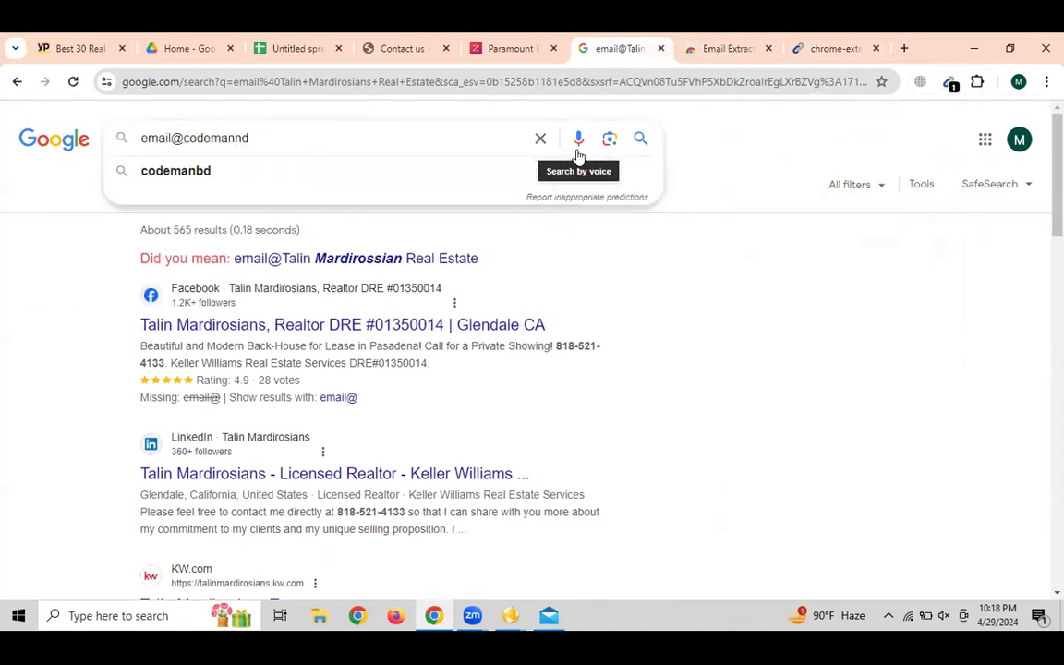
pyautogui.write('/.c')
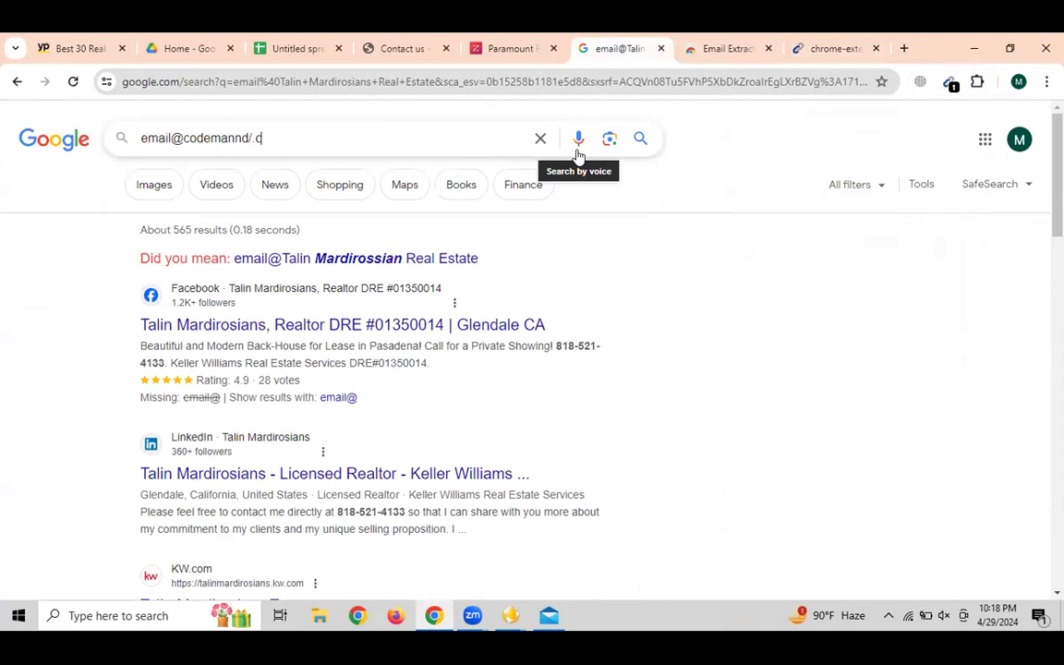
pyautogui.press('BackSpace')
pyautogui.press('BackSpace')
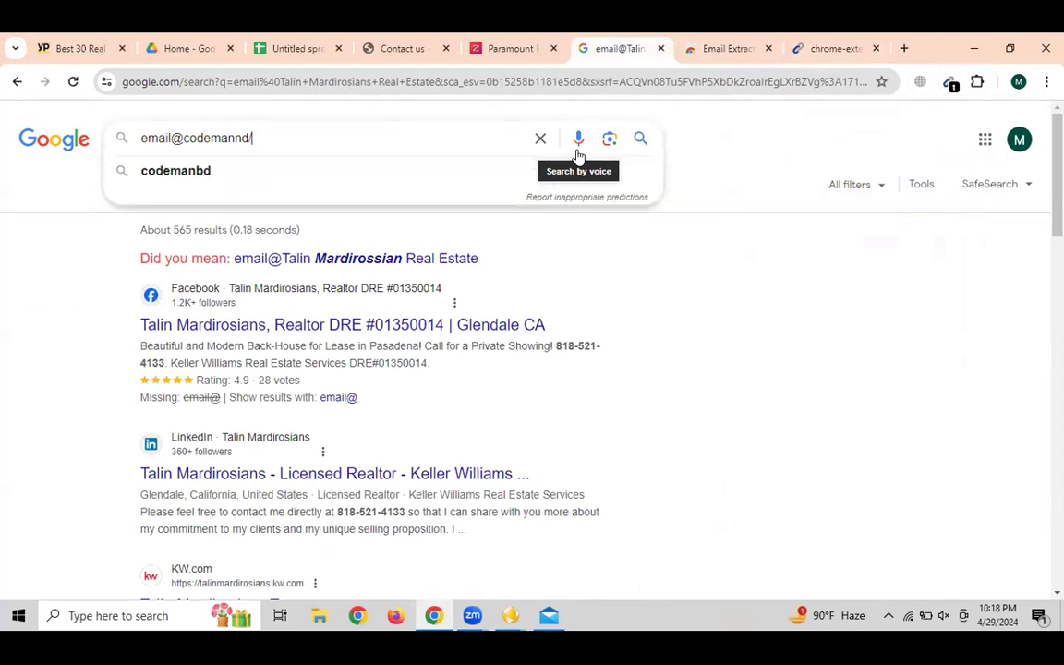
pyautogui.press('BackSpace')
pyautogui.write('.com')
pyautogui.press('Return')
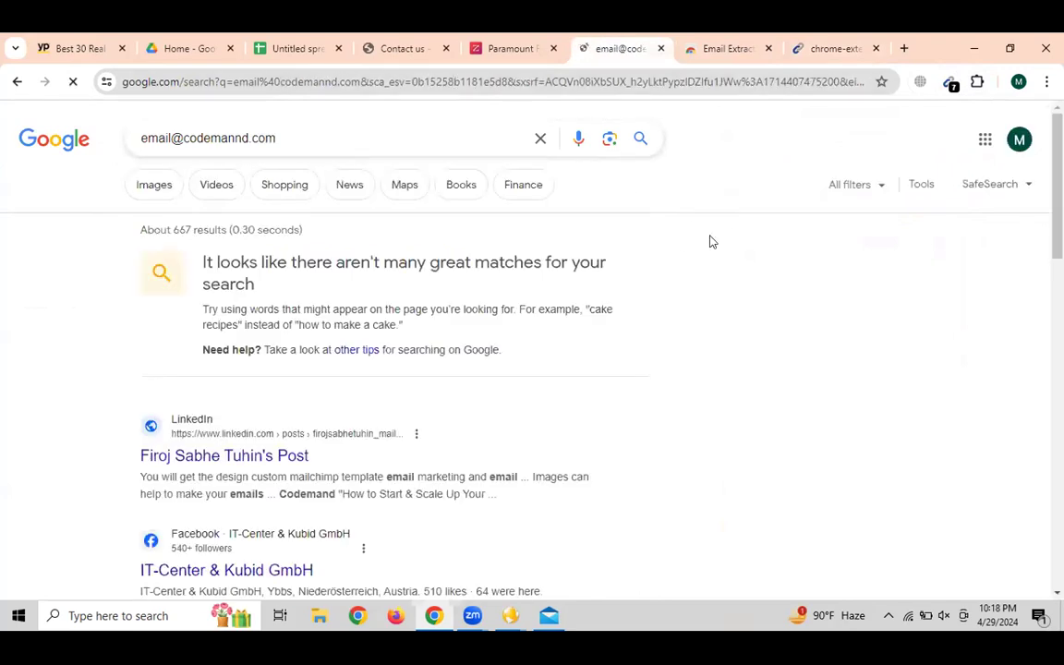
pyautogui.click(951, 83)
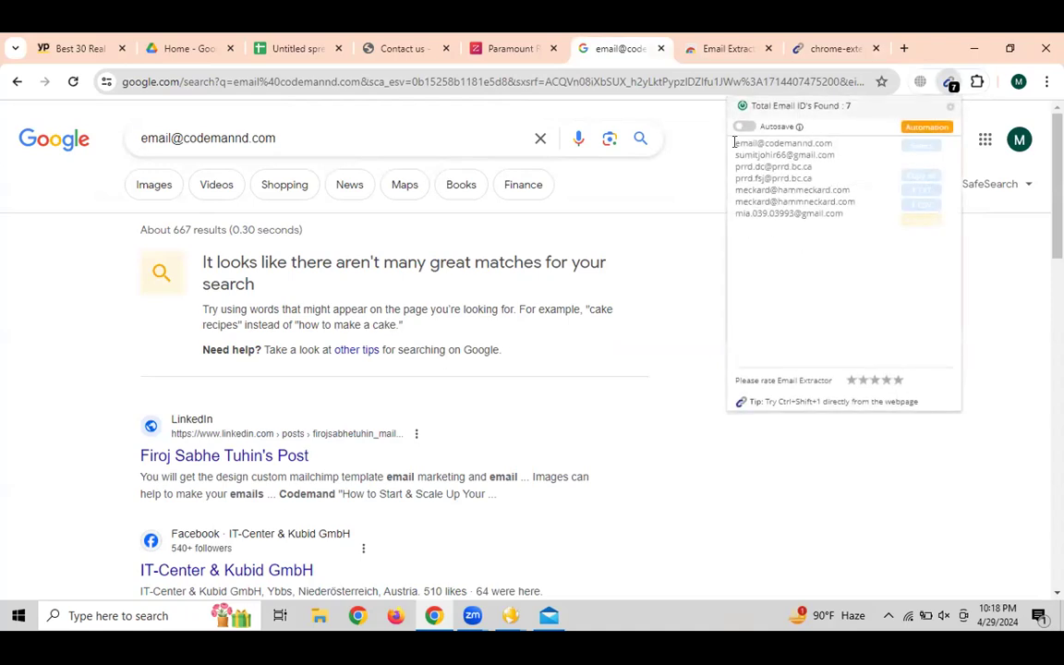
pyautogui.moveTo(738, 142); pyautogui.dragTo(776, 142)
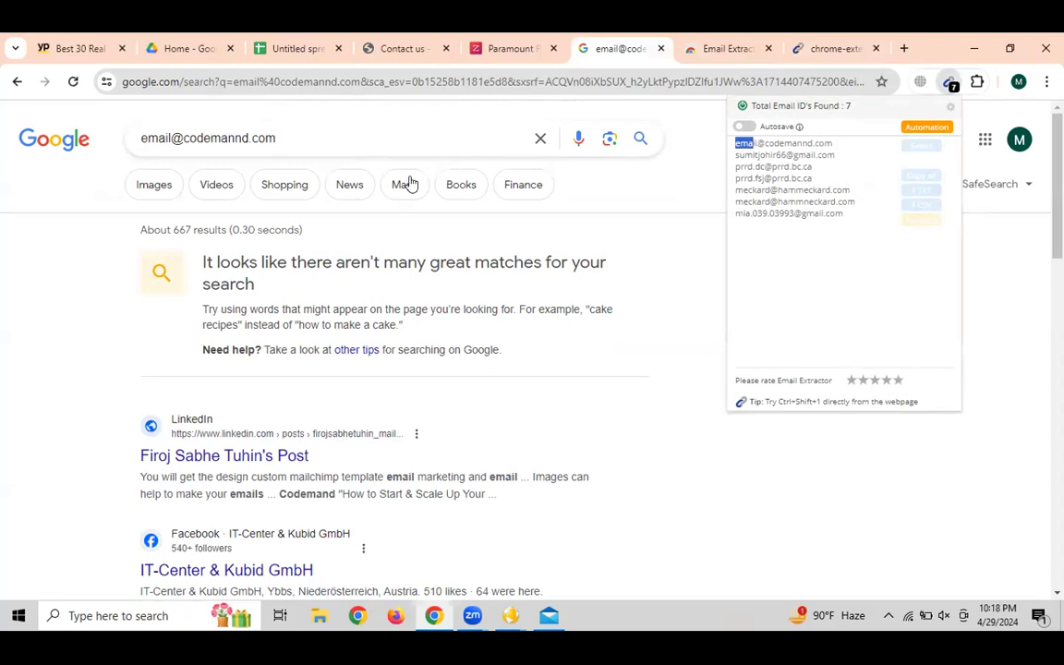
pyautogui.click(267, 137)
pyautogui.click(250, 140)
pyautogui.press('BackSpace')
pyautogui.write('b')
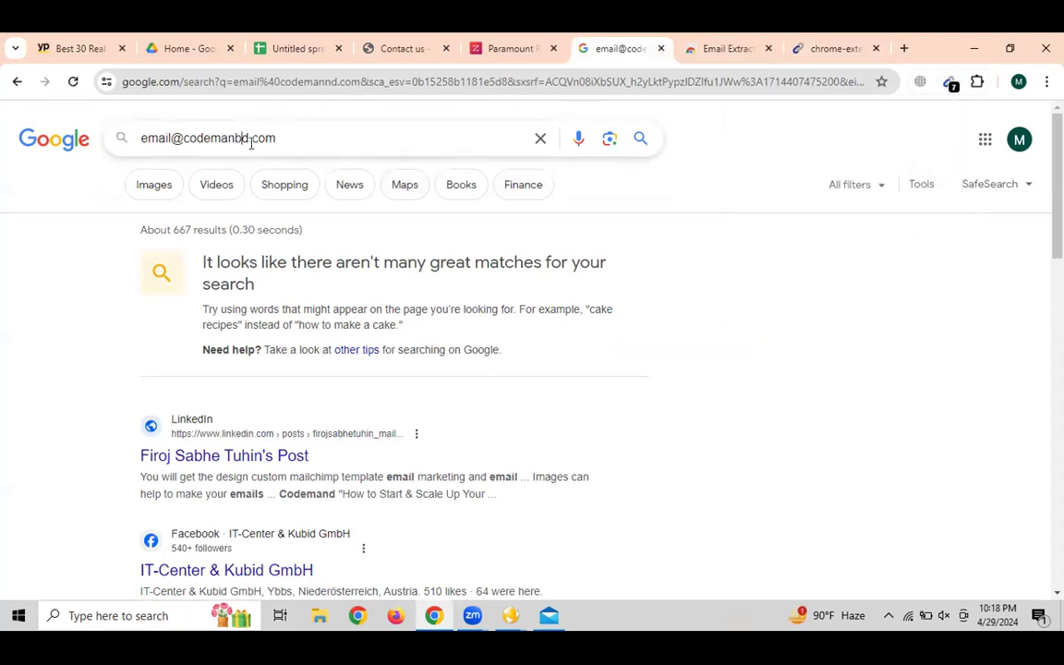
pyautogui.press('Return')
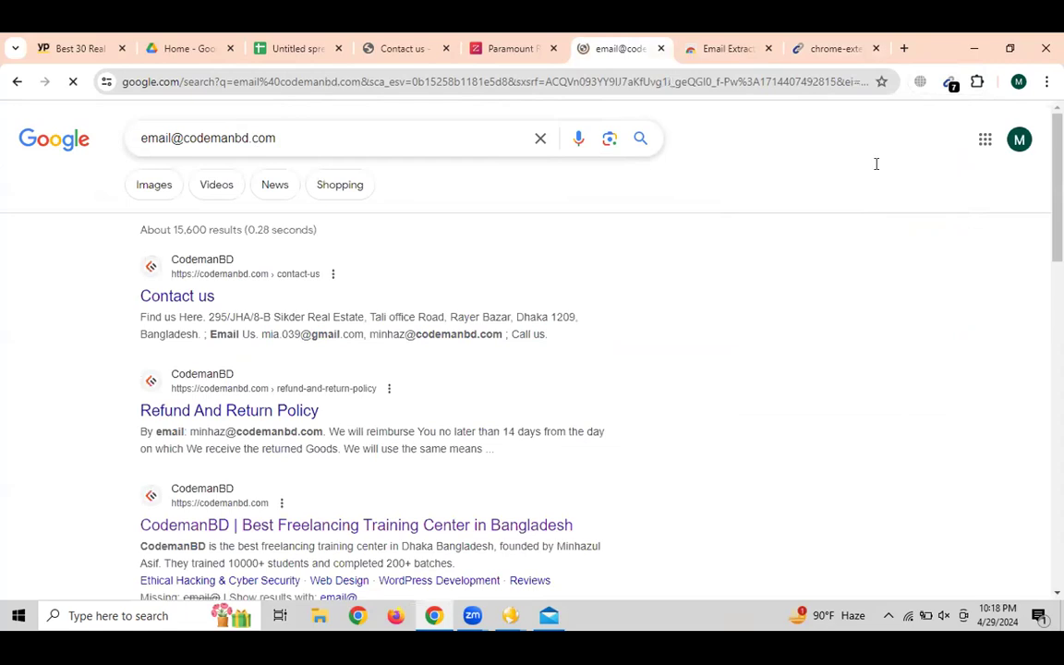
pyautogui.click(951, 81)
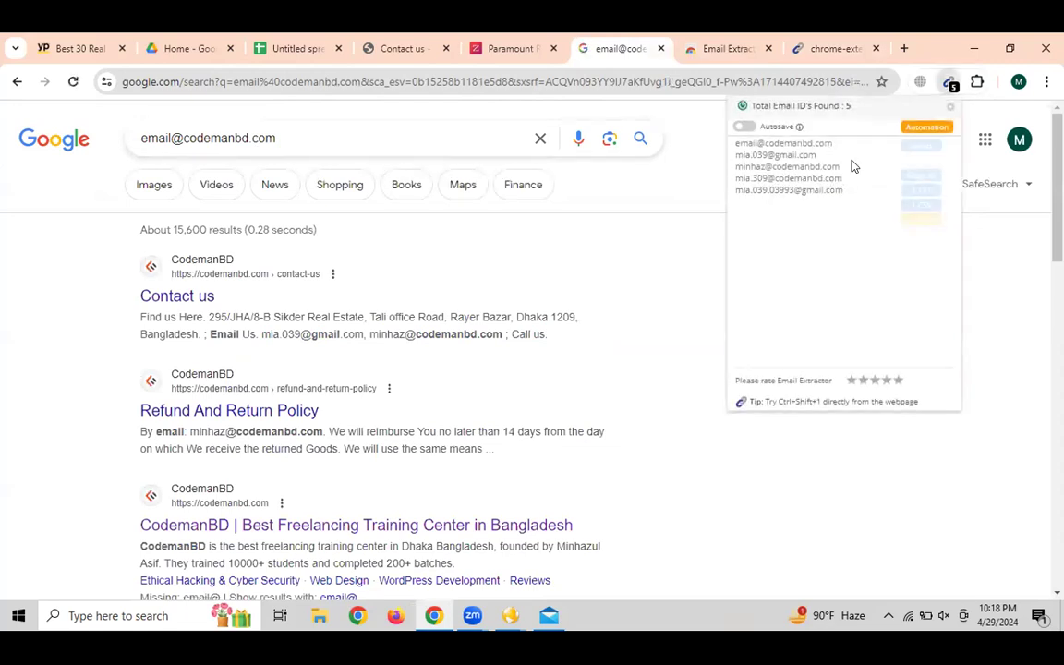
pyautogui.moveTo(841, 167); pyautogui.dragTo(720, 175)
pyautogui.doubleClick(796, 178)
pyautogui.click(668, 288)
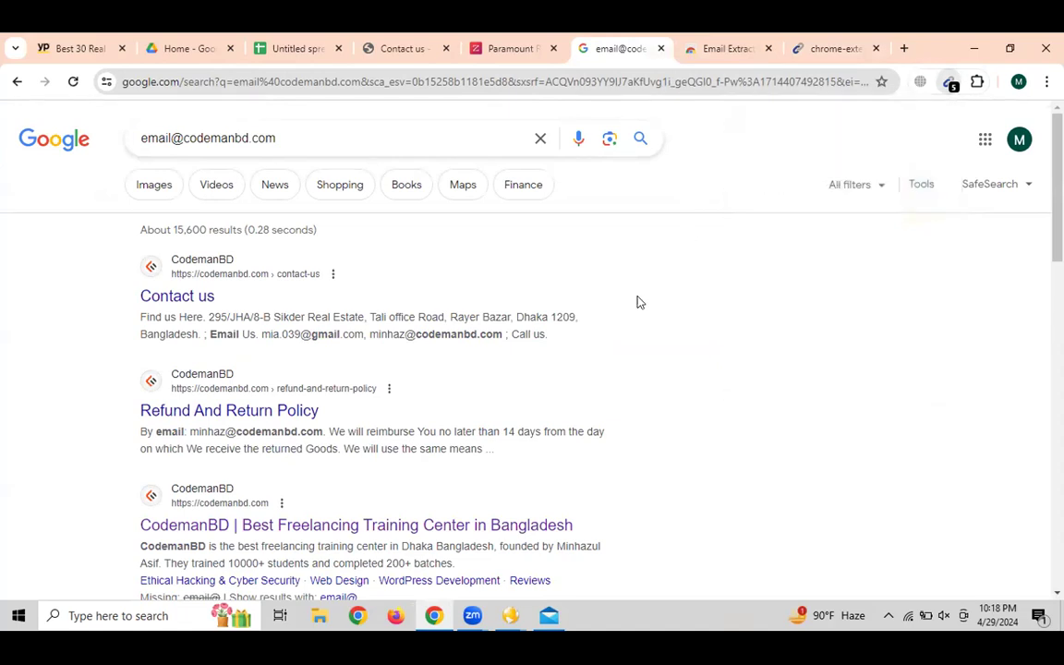
# Review the first result's contact email, then select all five extracted addresses
pyautogui.moveTo(370, 332); pyautogui.dragTo(501, 330)
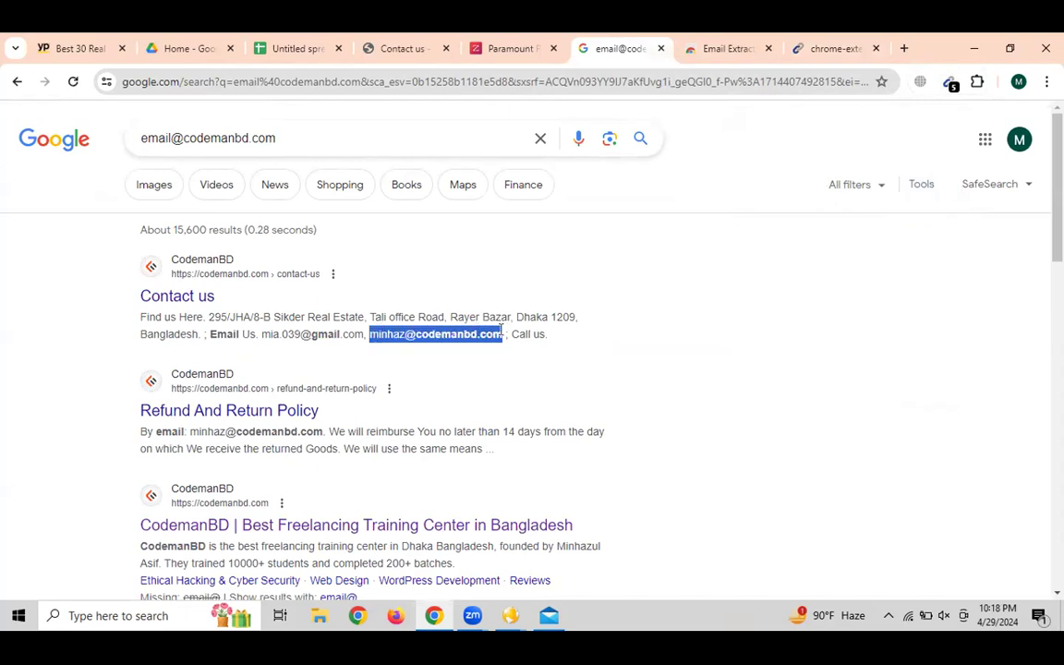
pyautogui.click(737, 318)
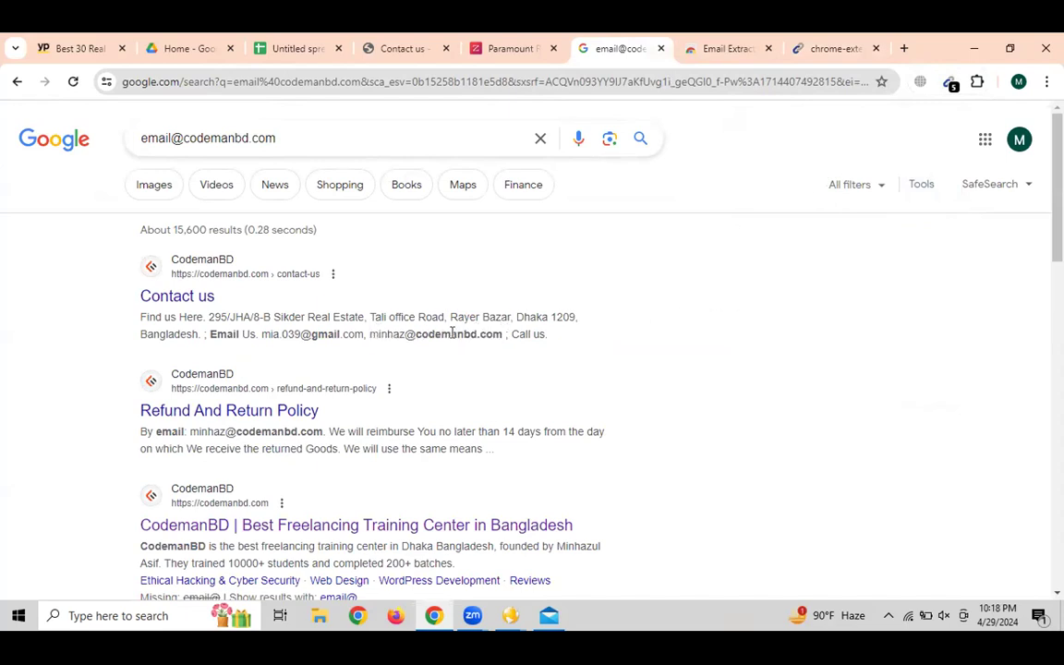
pyautogui.scroll(-8, 532, 369)
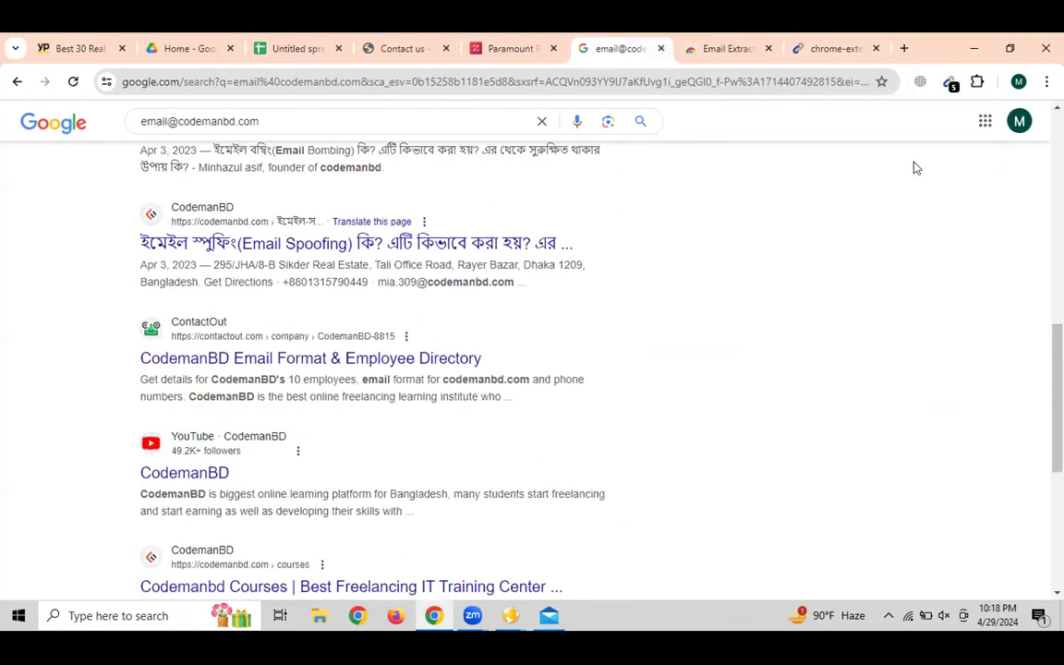
pyautogui.click(950, 82)
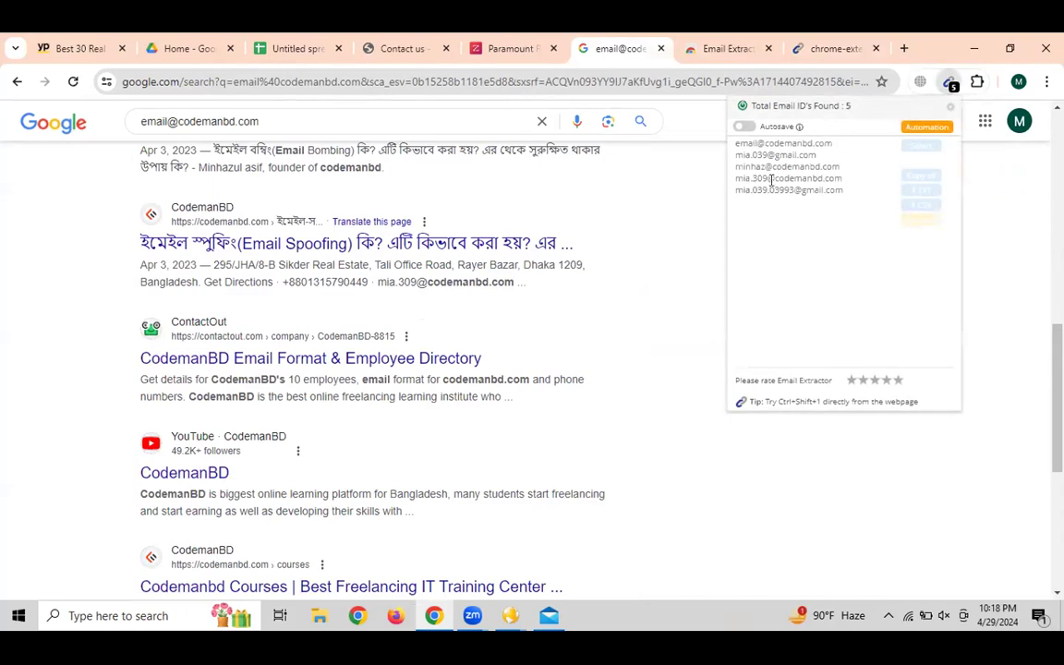
pyautogui.moveTo(843, 190); pyautogui.dragTo(727, 150)
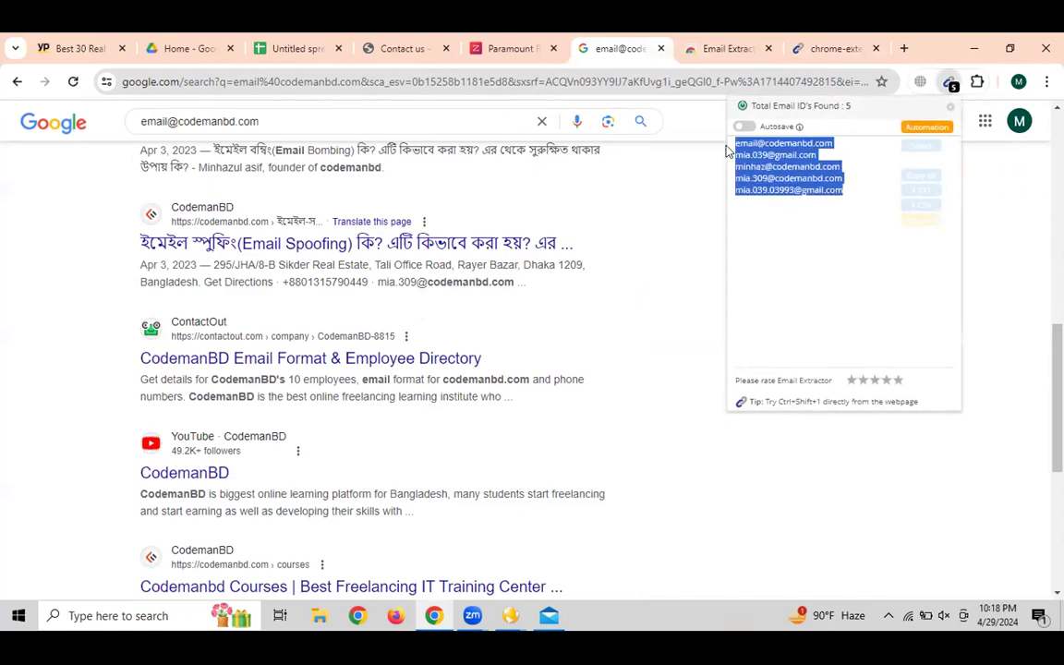
pyautogui.click(664, 242)
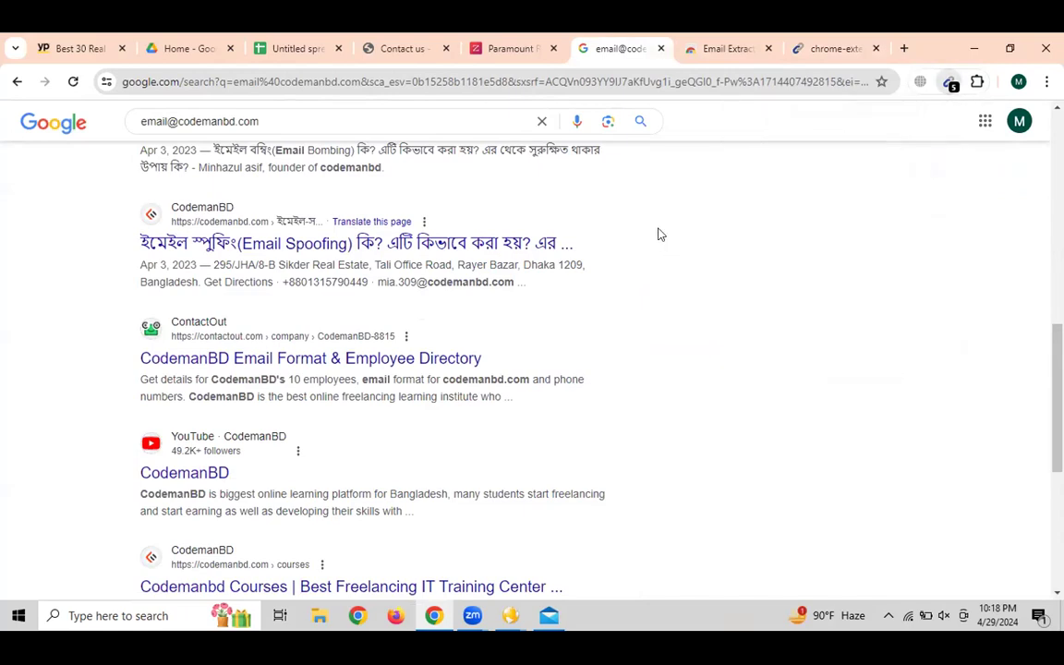
pyautogui.click(388, 51)
# Select rows 16 to 30 of the leads sheet, the agencies still lacking emails
pyautogui.click(294, 48)
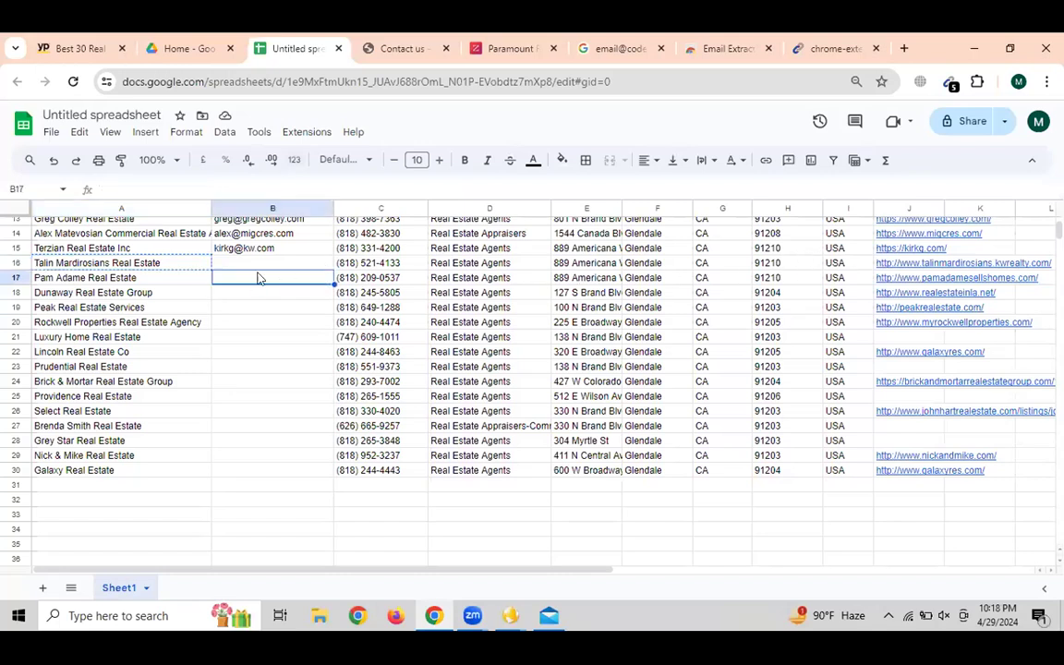
pyautogui.click(263, 266)
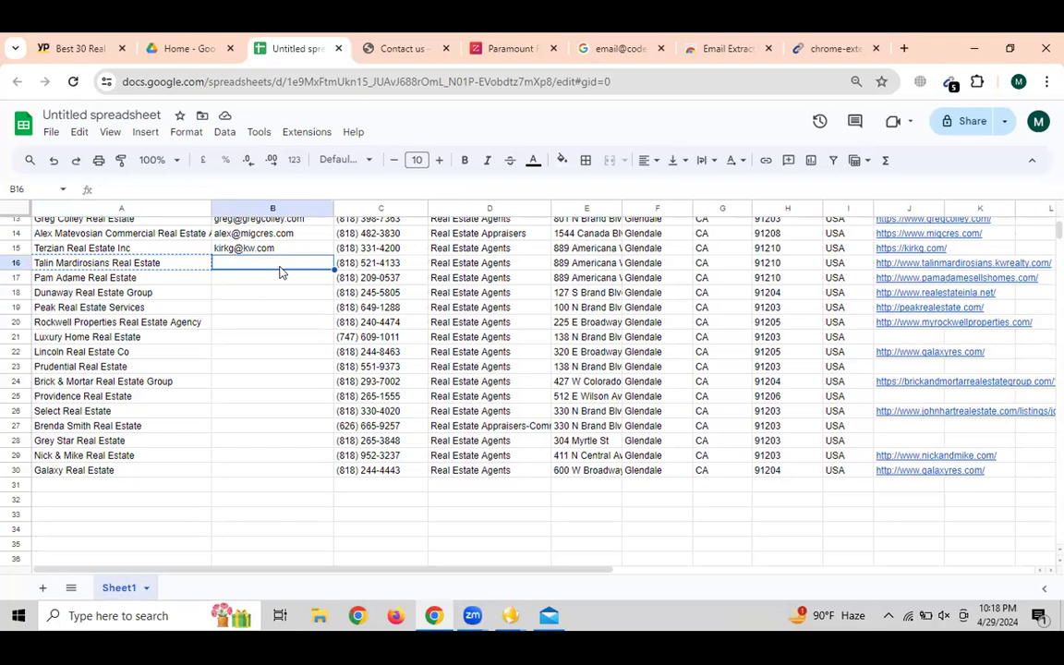
pyautogui.click(512, 619)
pyautogui.click(14, 263)
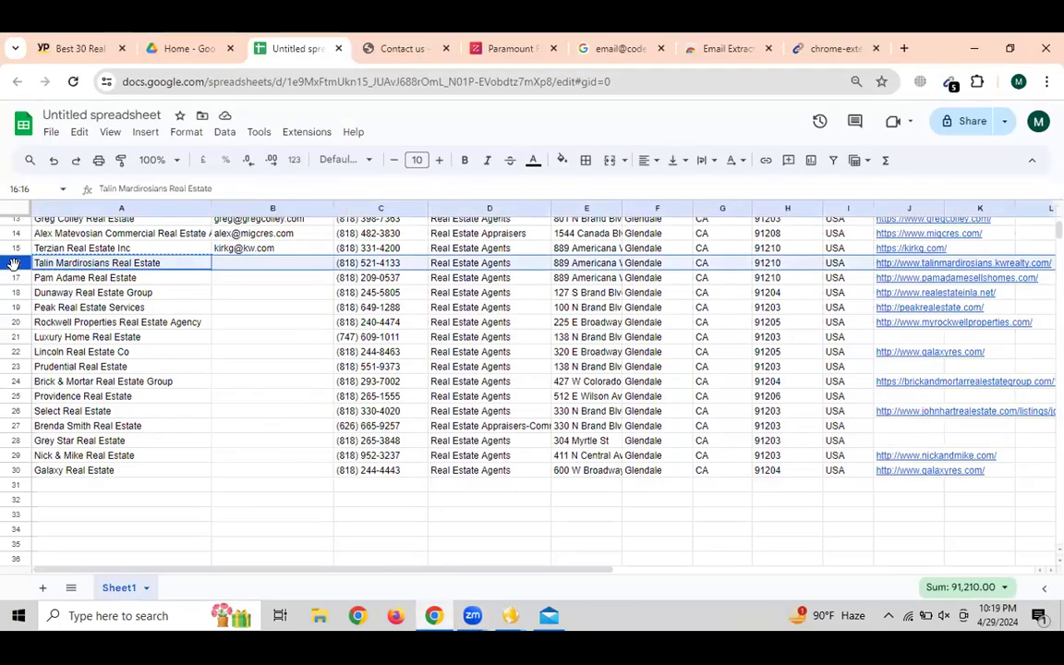
pyautogui.hotkey('shift', 'Down')
pyautogui.hotkey('shift', 'Down')
pyautogui.hotkey('shift', 'Down')
pyautogui.hotkey('shift', 'Down')
pyautogui.hotkey('shift', 'Down')
pyautogui.hotkey('shift', 'Down')
pyautogui.hotkey('shift', 'Down')
pyautogui.hotkey('shift', 'Down')
pyautogui.hotkey('shift', 'Down')
pyautogui.hotkey('shift', 'Down')
pyautogui.hotkey('shift', 'Down')
pyautogui.hotkey('shift', 'Down')
pyautogui.hotkey('shift', 'Down')
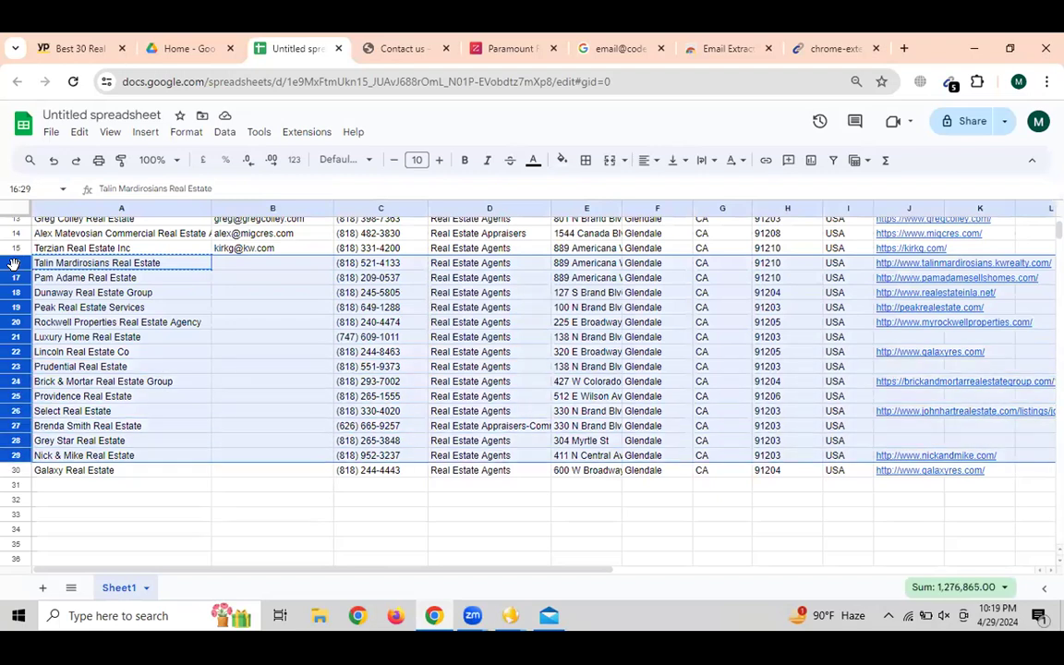
pyautogui.hotkey('shift', 'Down')
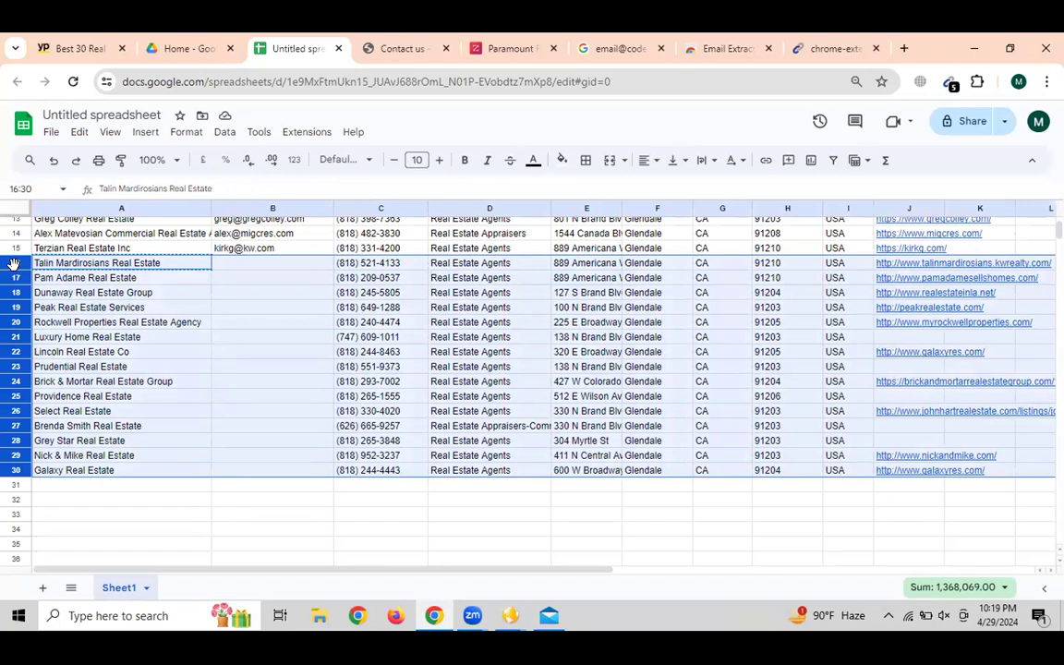
pyautogui.click(510, 615)
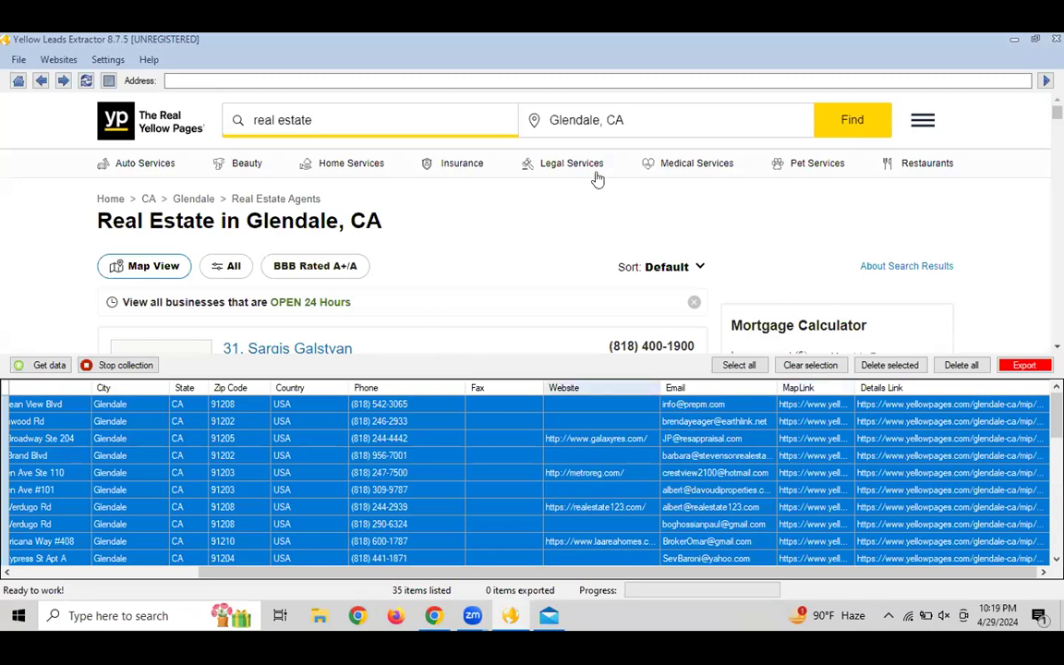
# Select the Glendale, CA location text and browse the Quick Locations list
pyautogui.click(641, 127)
pyautogui.hotkey('ctrl', 'a')
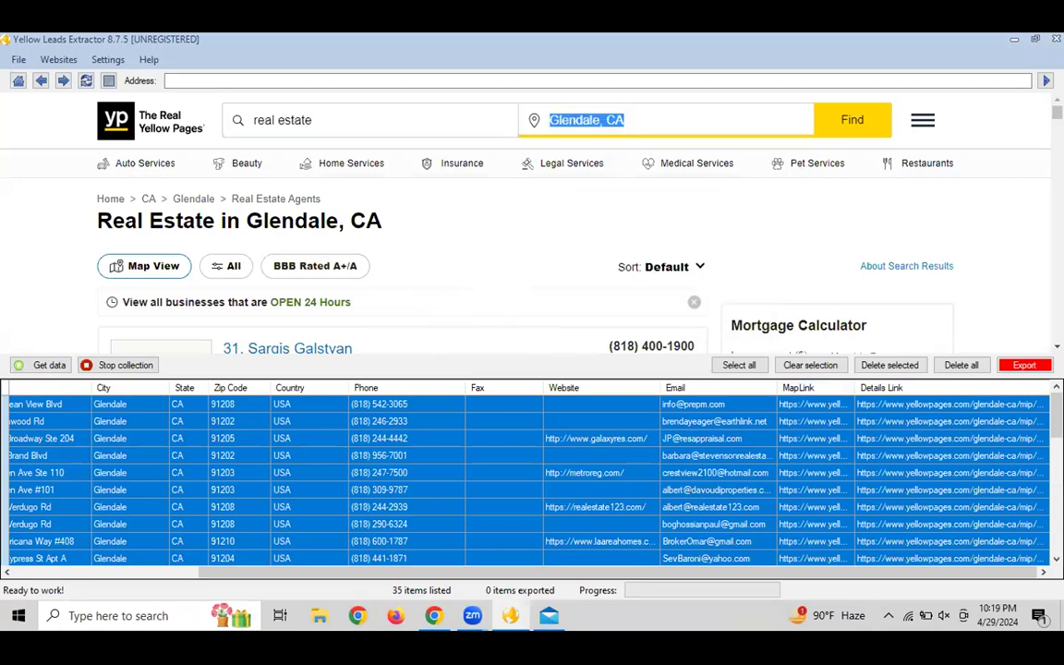
pyautogui.click(683, 122)
pyautogui.moveTo(1056, 112); pyautogui.dragTo(1057, 334)
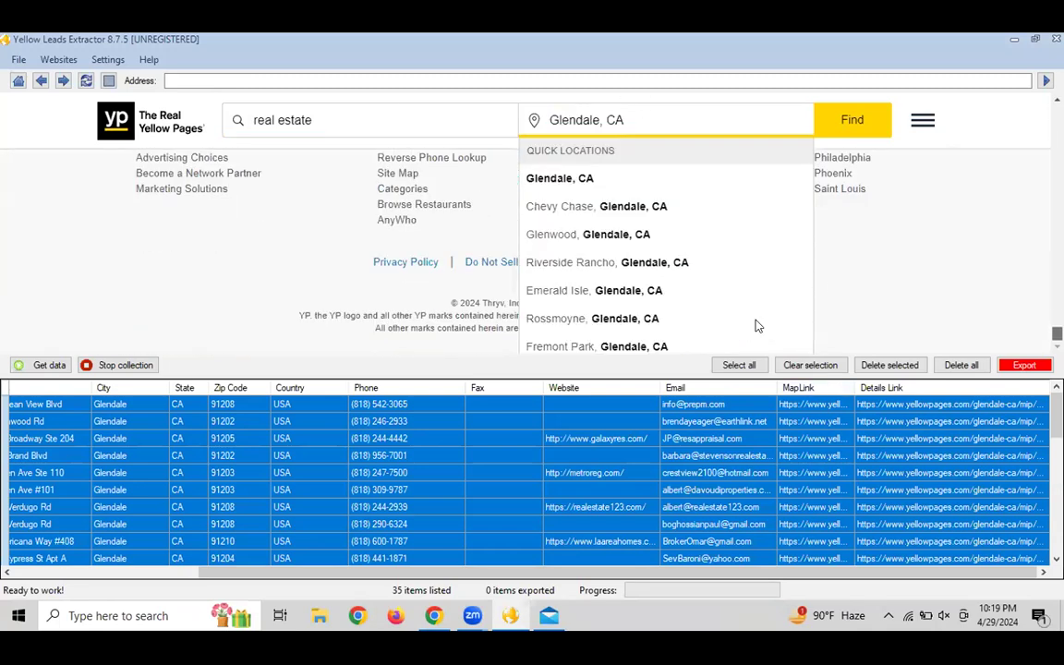
pyautogui.click(43, 255)
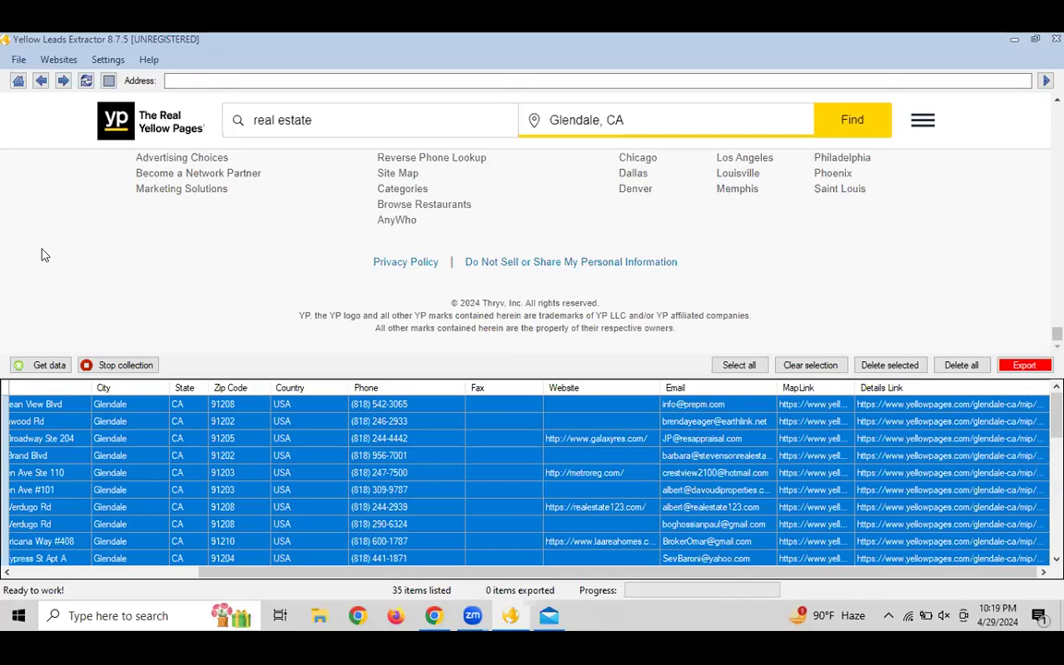
# Delete all collected rows from the results table, confirming with Yes
pyautogui.scroll(5, 572, 231)
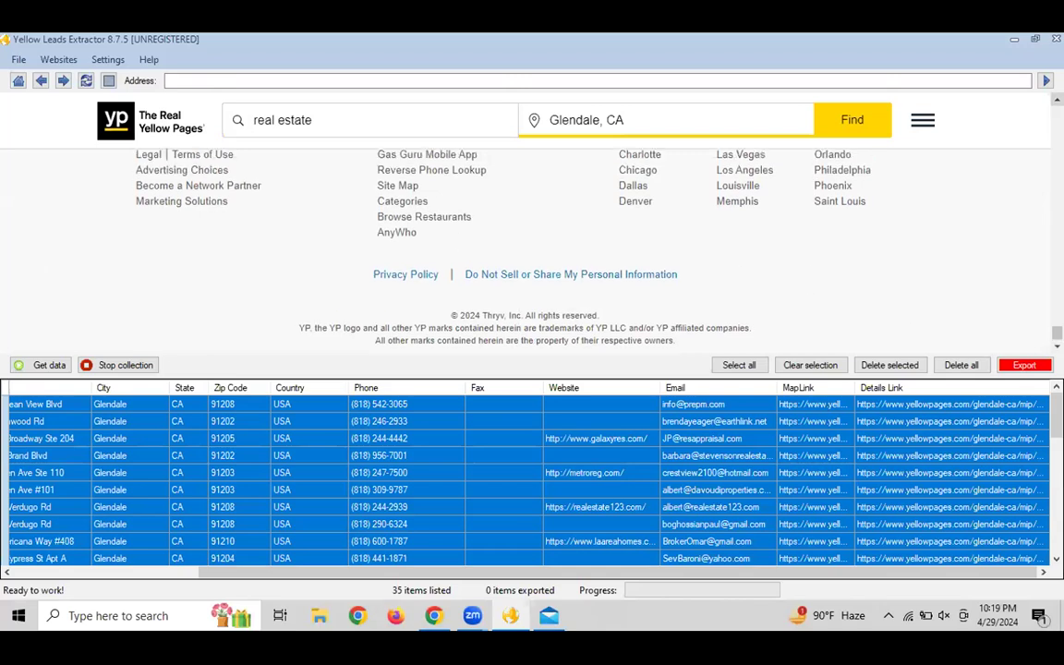
pyautogui.scroll(2, 824, 199)
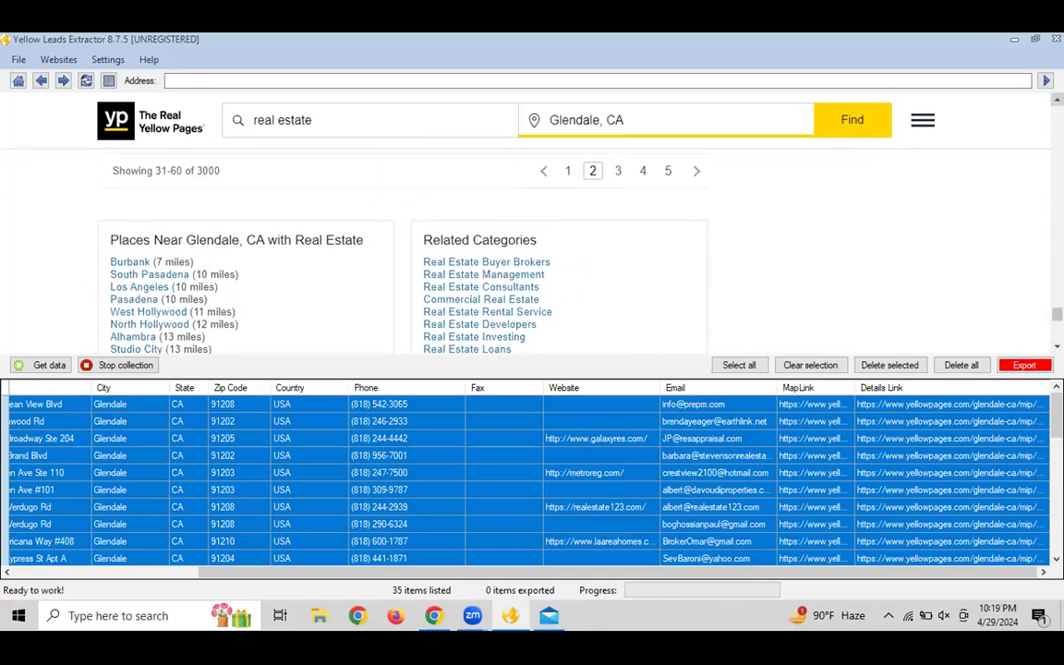
pyautogui.scroll(-1, 598, 230)
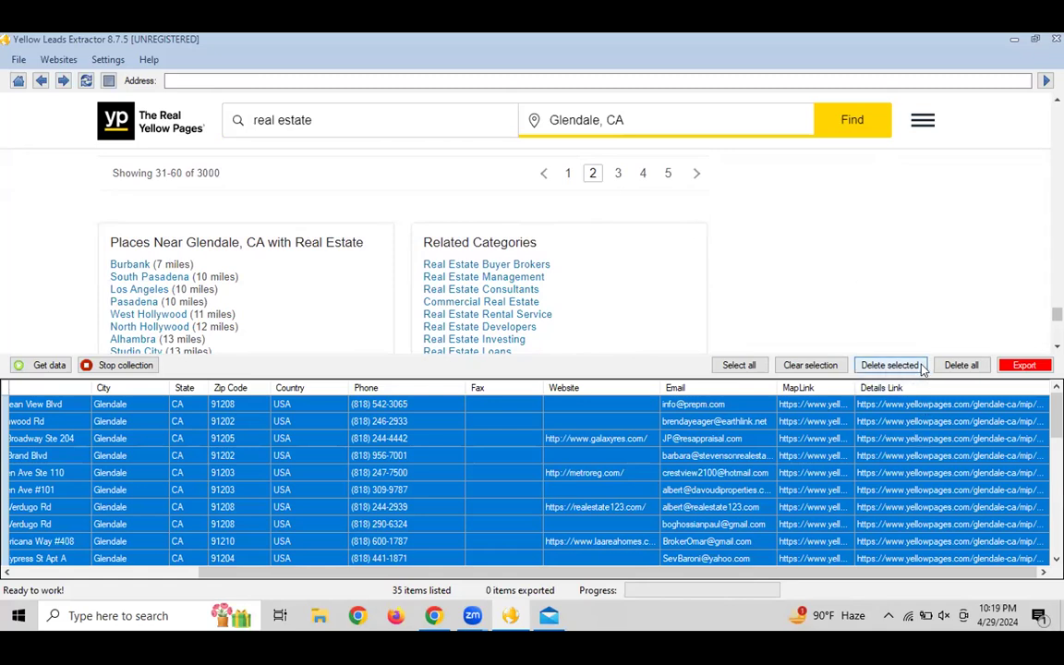
pyautogui.click(952, 367)
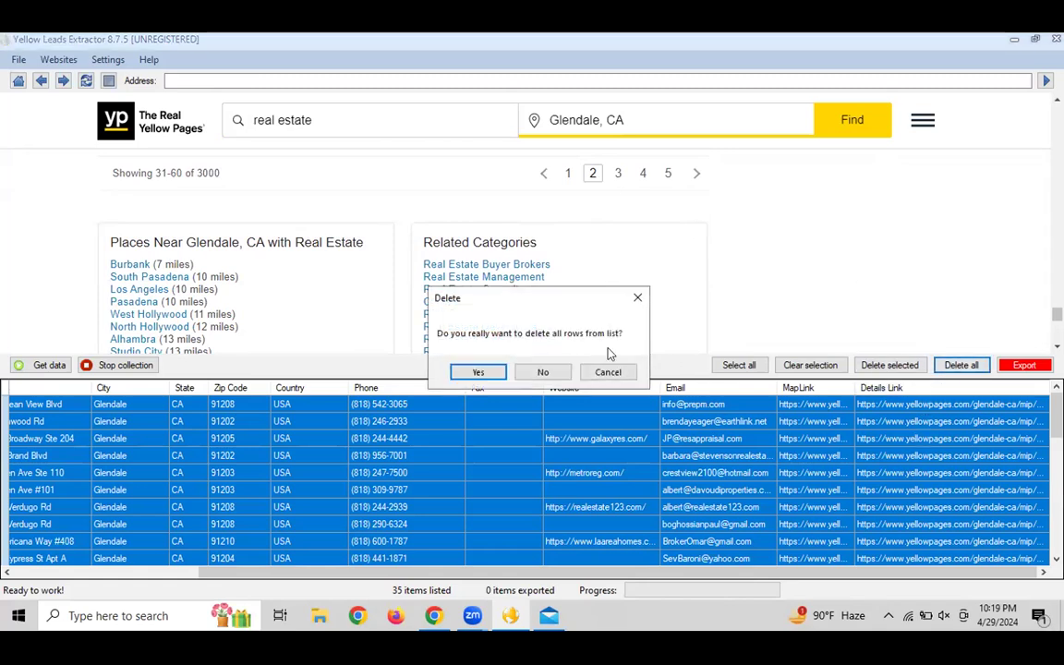
pyautogui.click(472, 374)
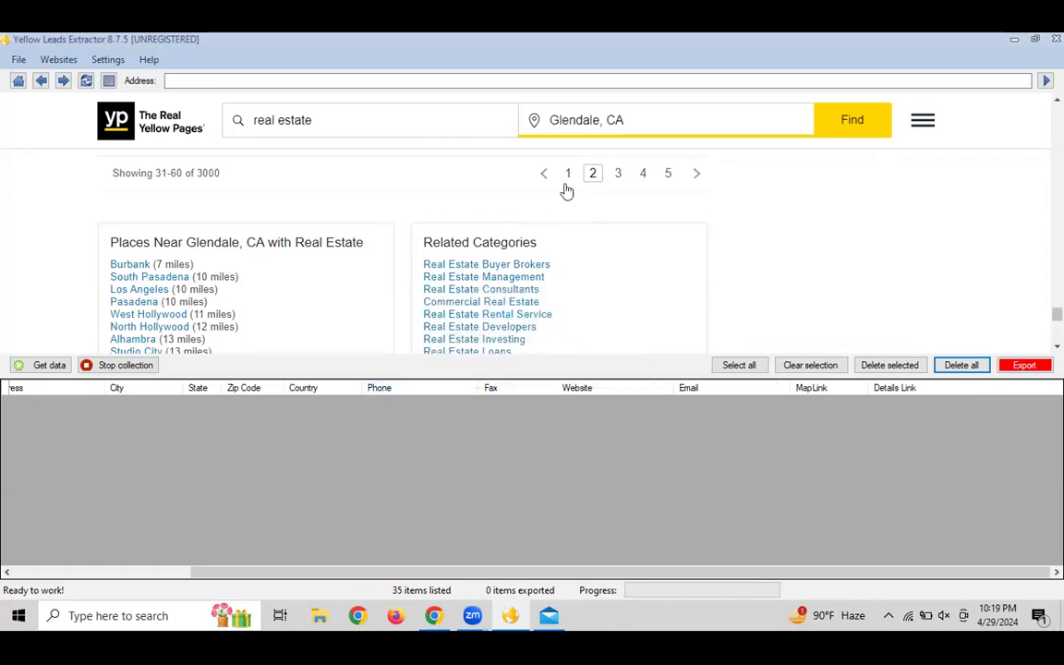
# Collect the Glendale Real Estate Agents listings from the open results page into the extractor table
pyautogui.click(40, 363)
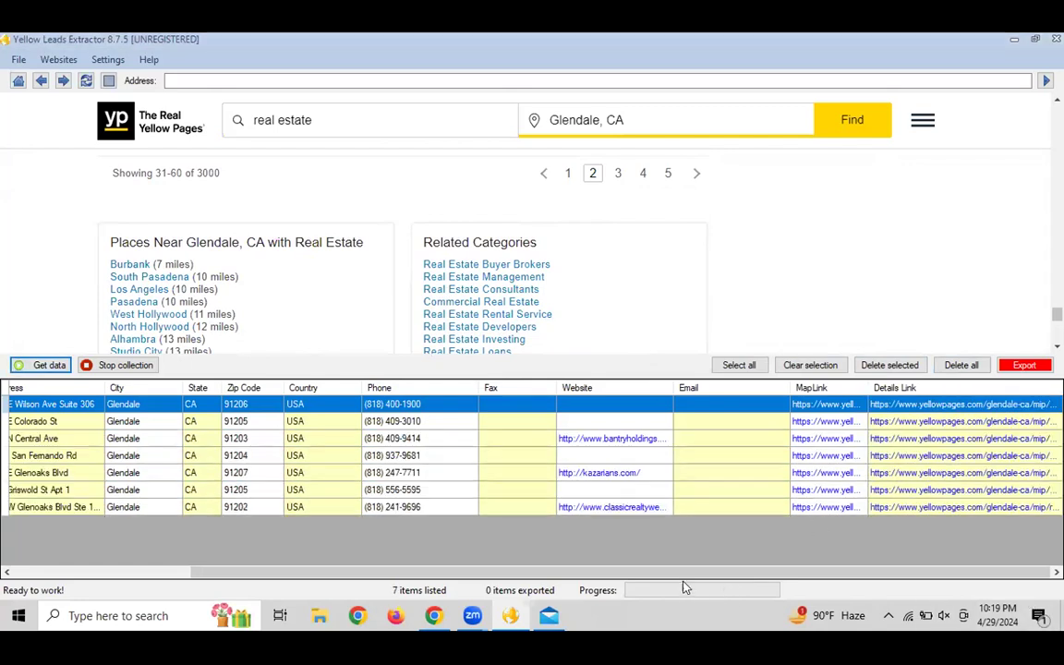
pyautogui.moveTo(453, 572); pyautogui.dragTo(335, 572)
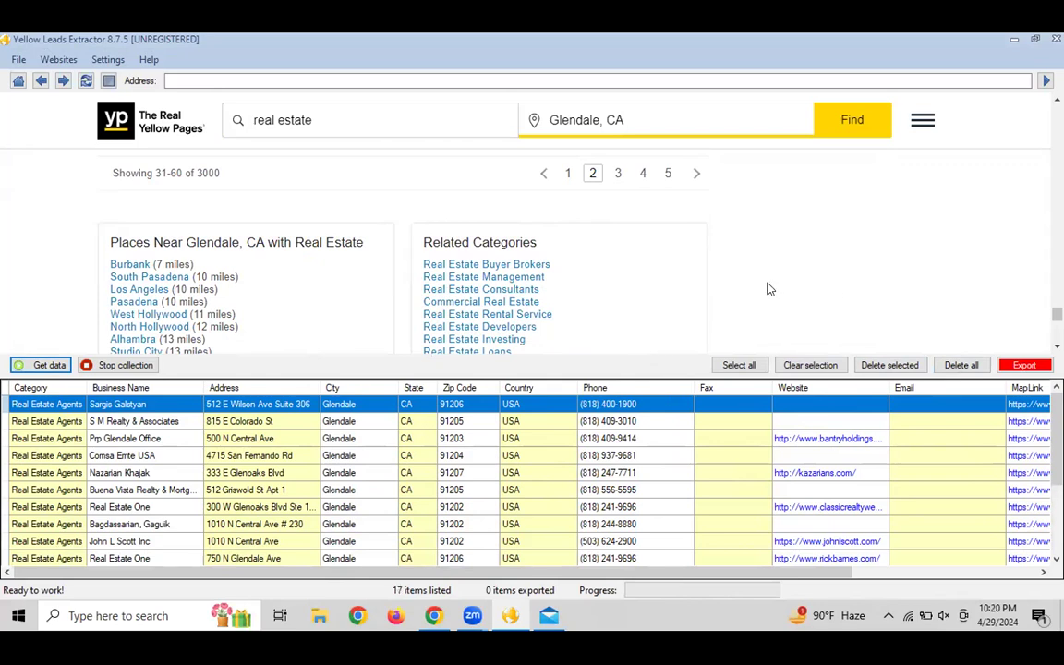
# Return to the extractor's site list and delete all collected rows from the table
pyautogui.click(17, 80)
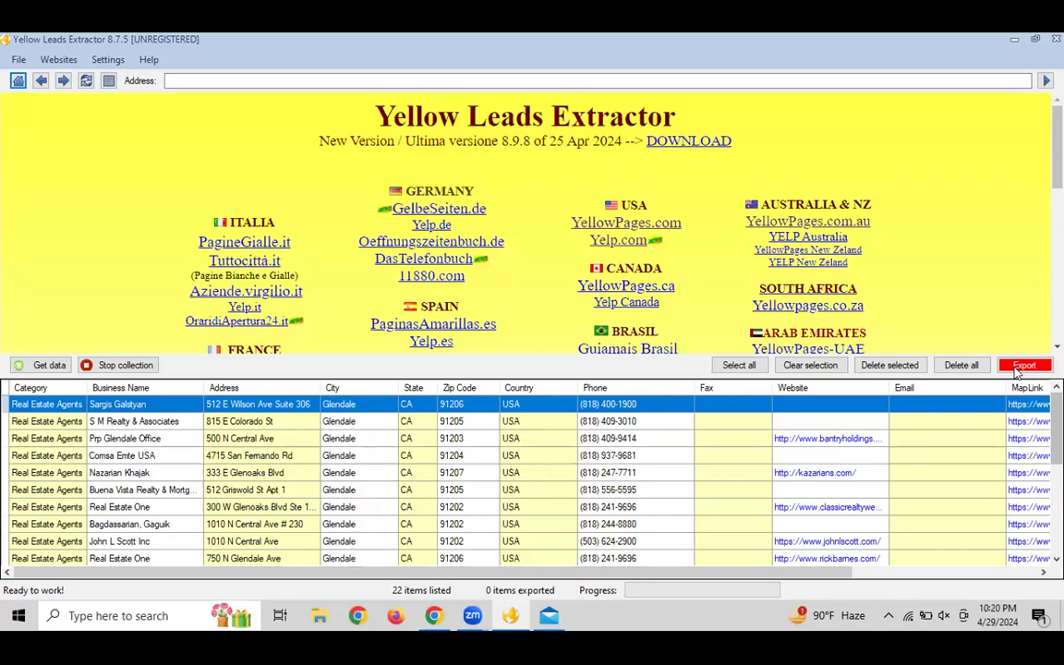
pyautogui.click(961, 365)
pyautogui.click(543, 372)
pyautogui.click(961, 365)
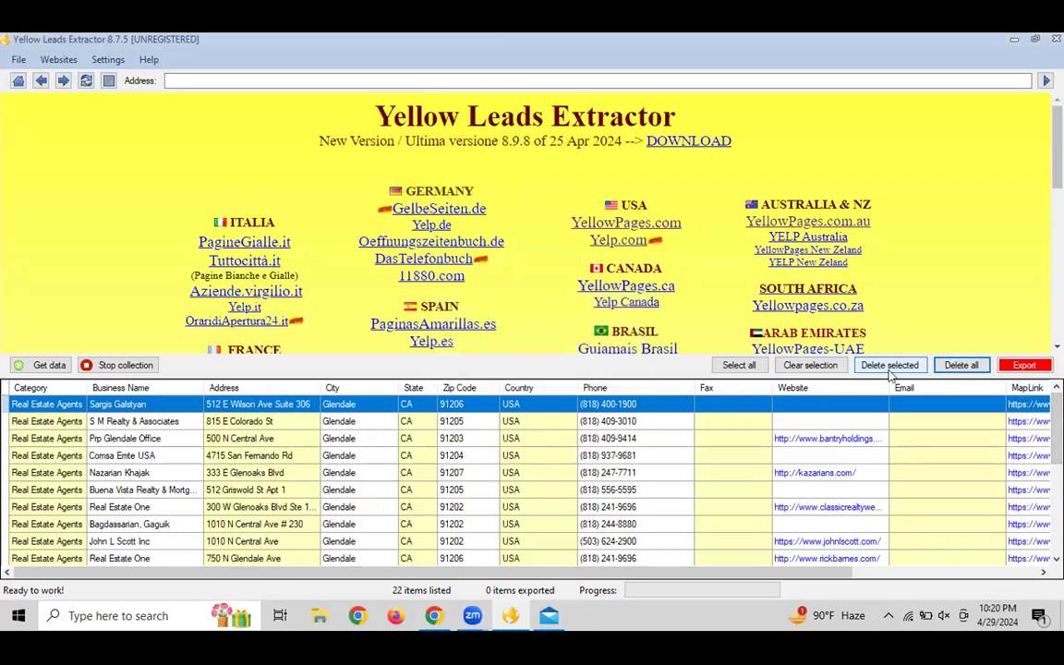
pyautogui.click(616, 372)
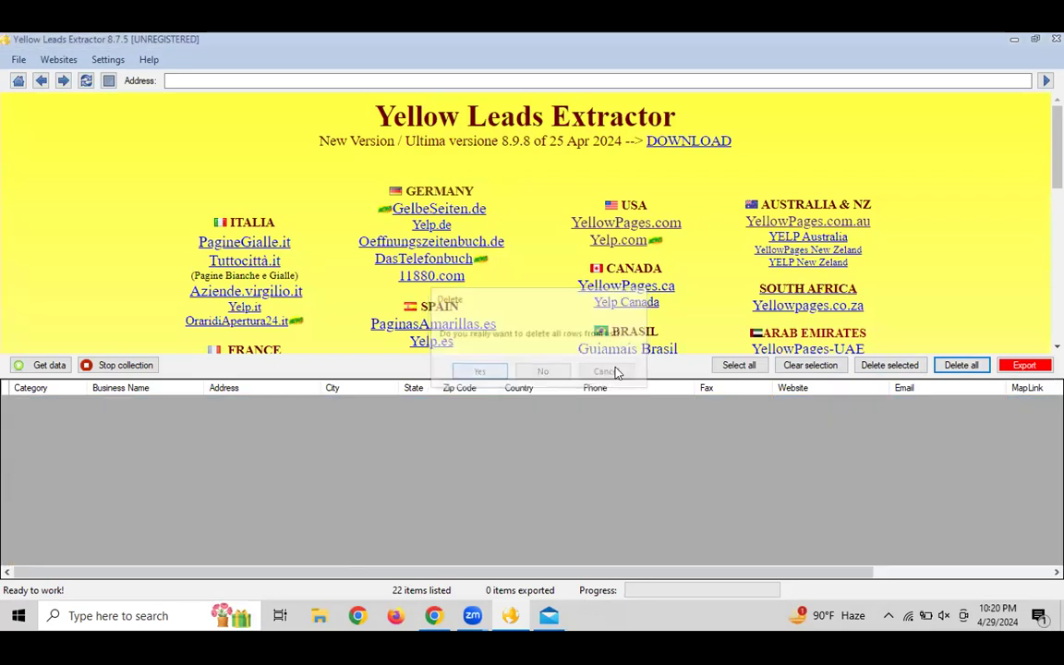
# Load the Yelp.com directory site and start a search there
pyautogui.click(606, 240)
pyautogui.click(504, 268)
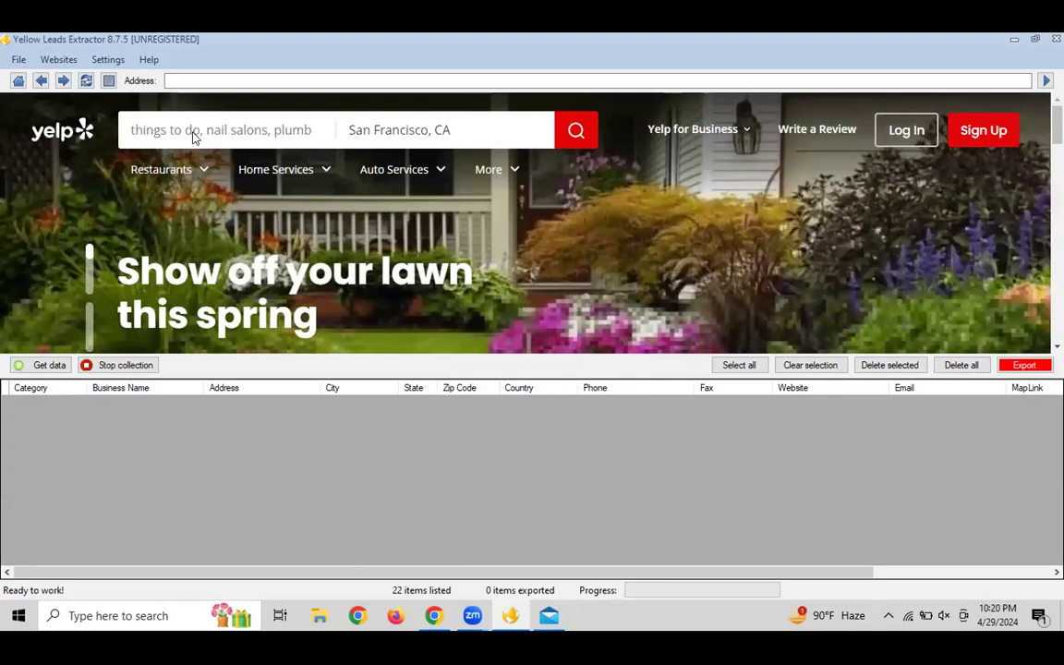
pyautogui.click(193, 130)
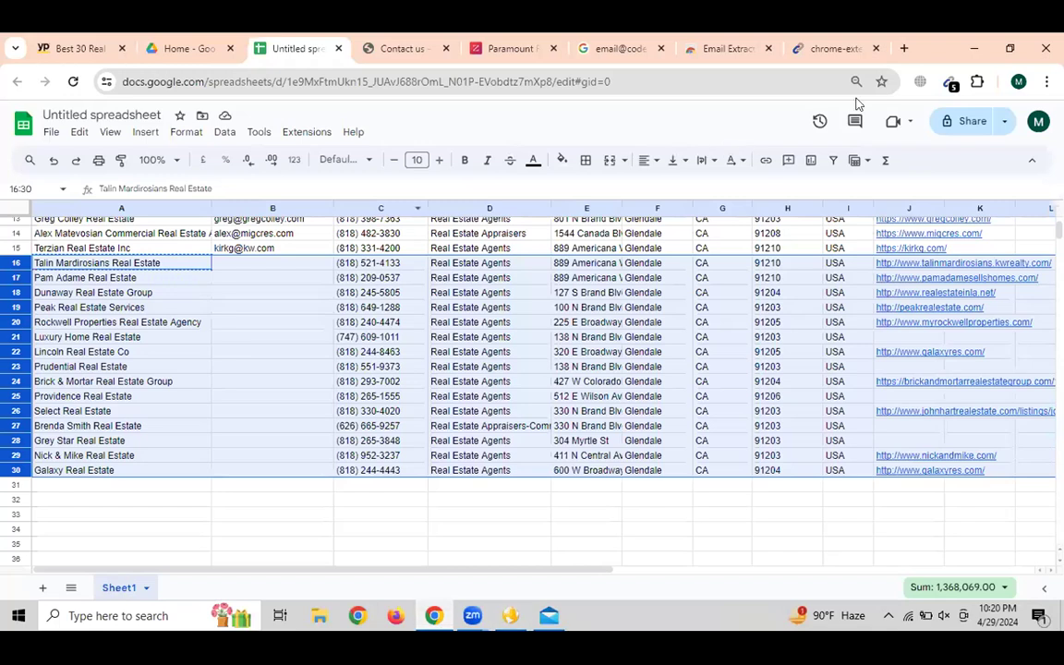
# Open yelp.com in a new Chrome tab
pyautogui.click(904, 48)
pyautogui.write('ye')
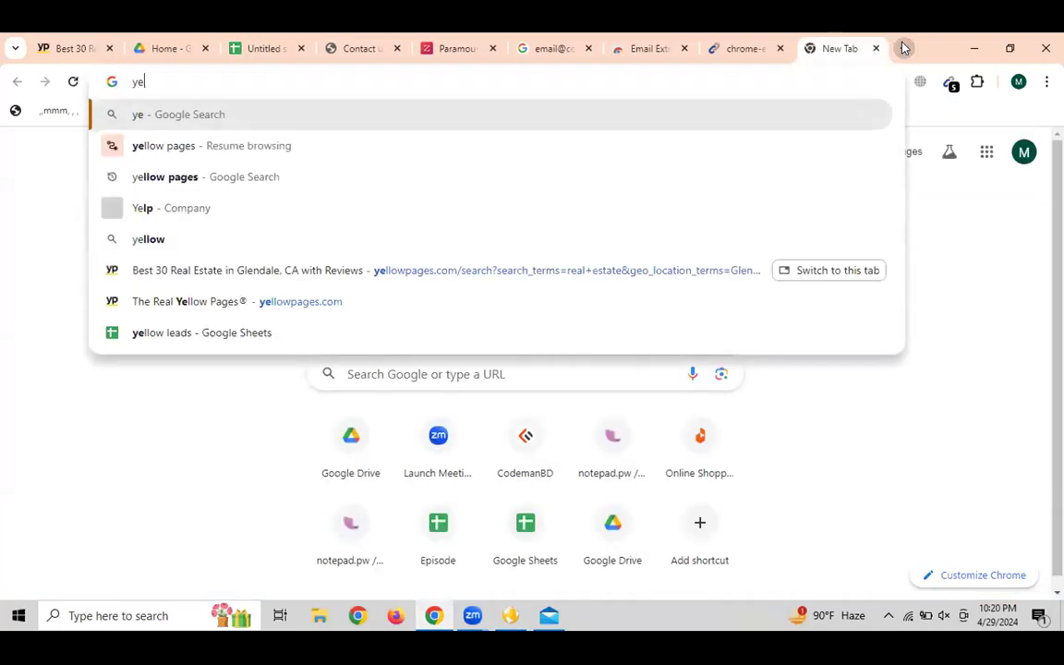
pyautogui.write('lp.cp.m')
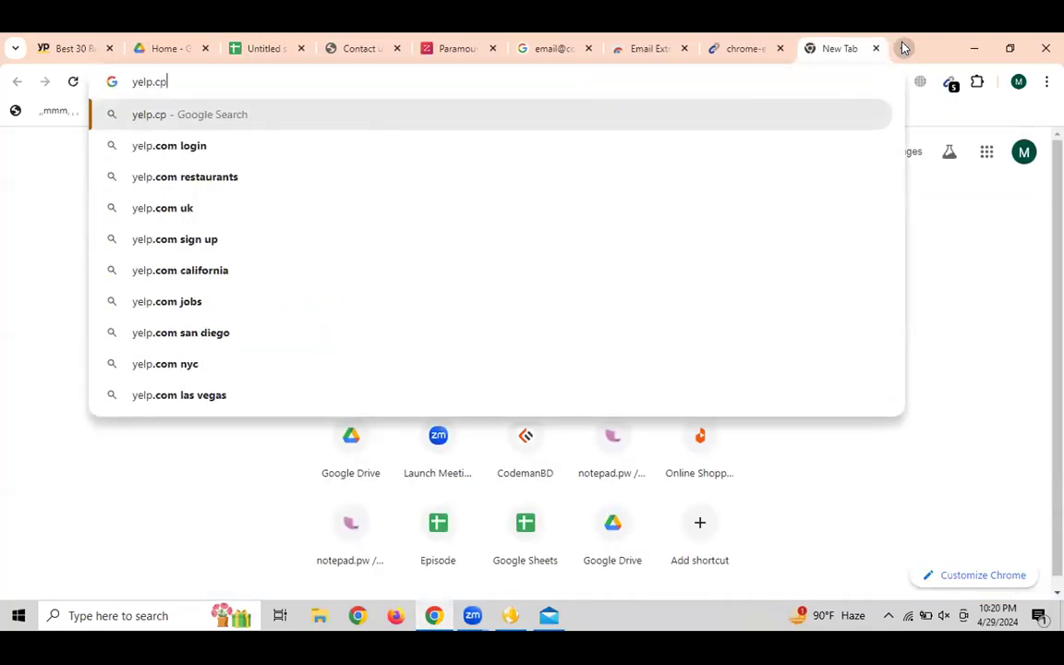
pyautogui.press('BackSpace')
pyautogui.press('BackSpace')
pyautogui.press('BackSpace')
pyautogui.write('om')
pyautogui.press('Return')
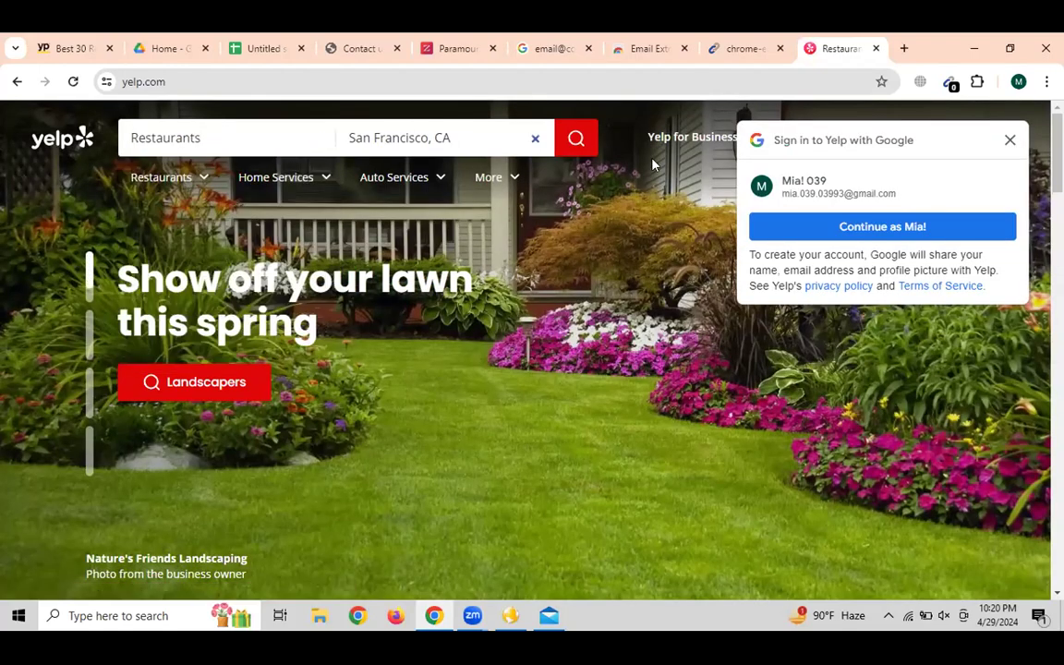
# Search Yelp for restaurants in San Francisco and copy the results page URL
pyautogui.click(1008, 142)
pyautogui.click(577, 153)
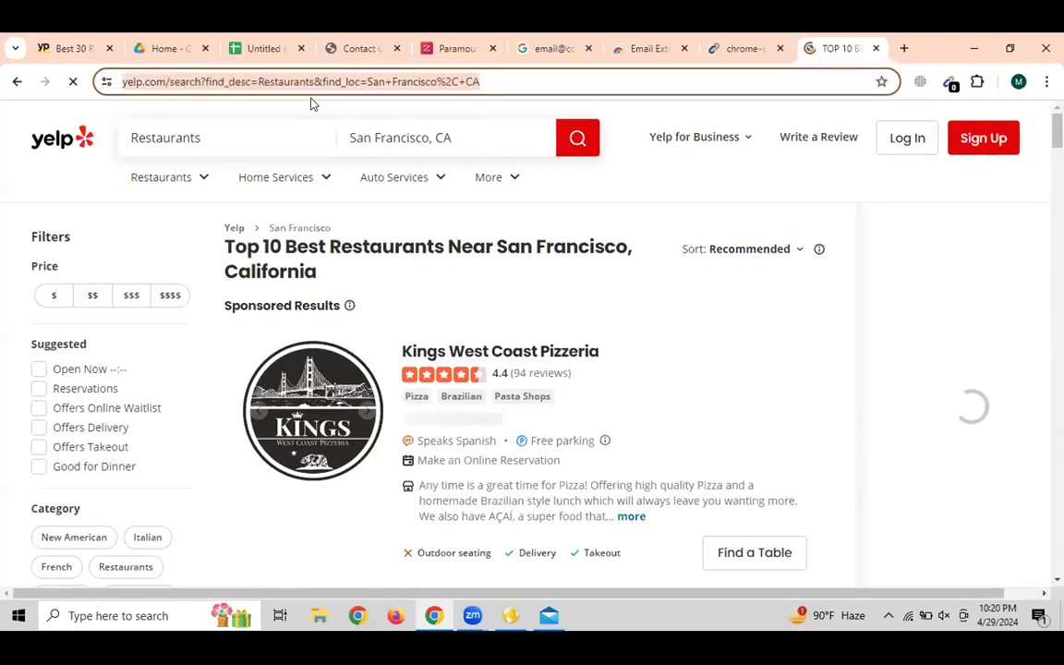
pyautogui.rightClick(254, 82)
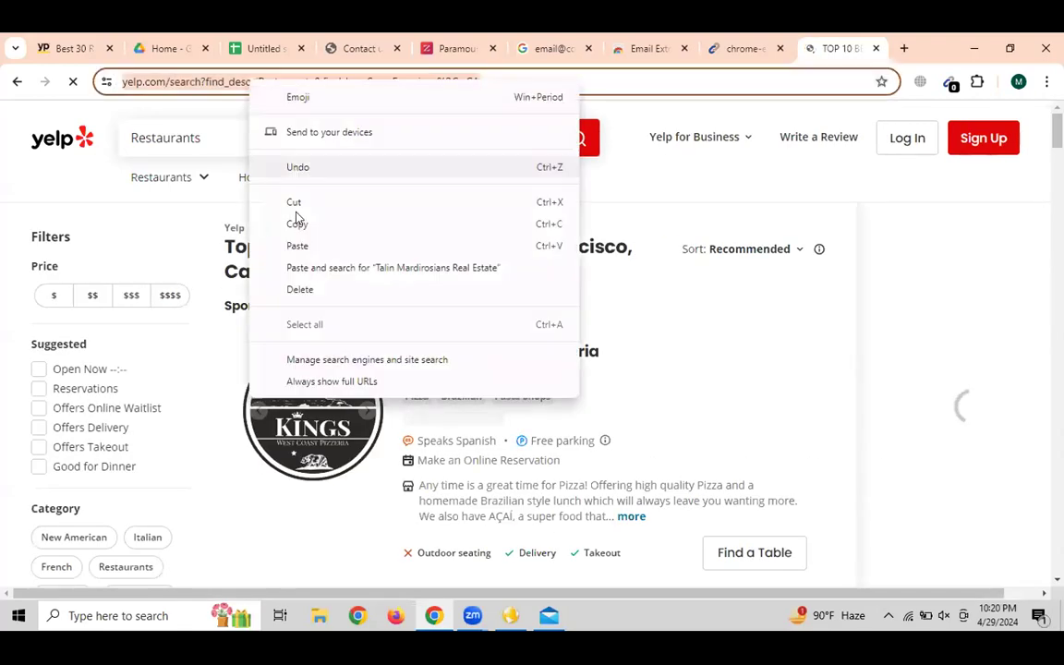
pyautogui.click(295, 223)
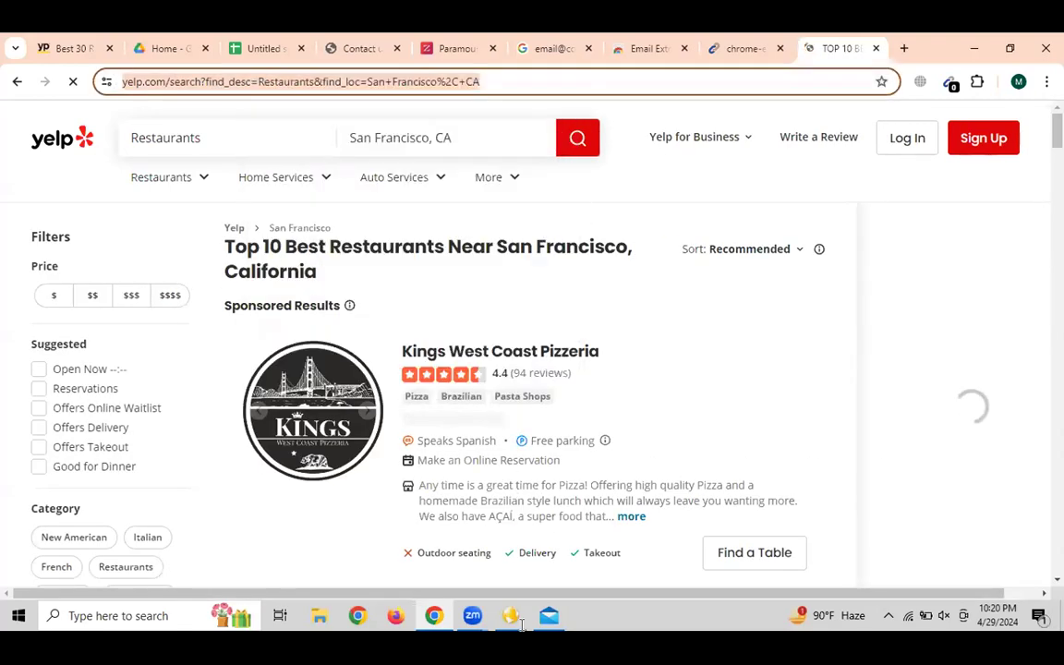
# Paste the copied Yelp restaurants search URL into the extractor's Address field
pyautogui.hotkey('alt', 'Tab')
pyautogui.rightClick(185, 81)
pyautogui.click(225, 147)
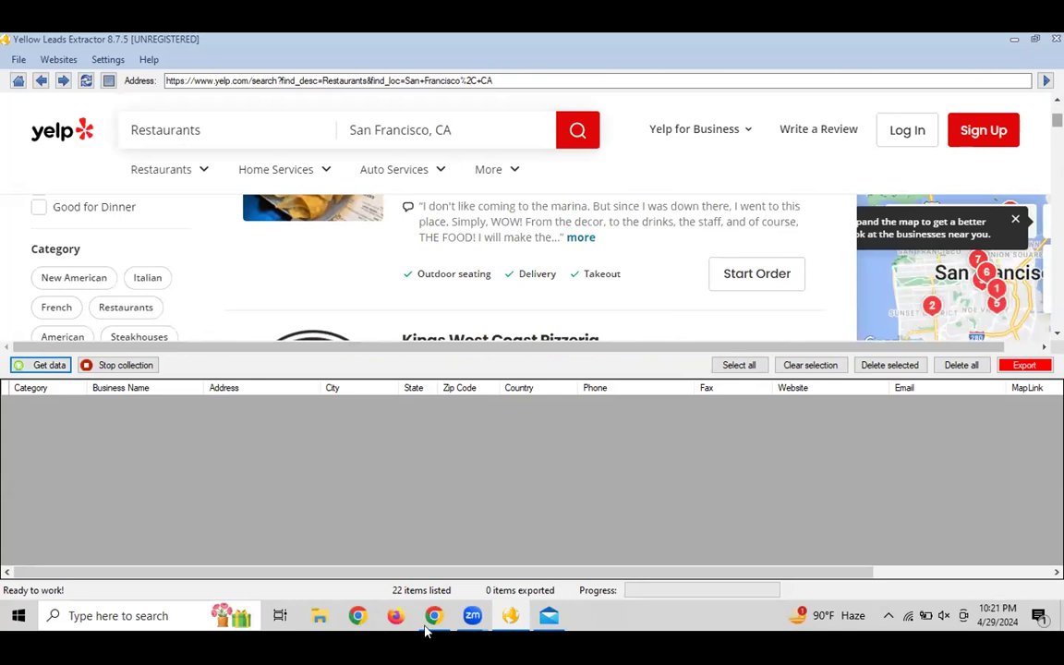
pyautogui.moveTo(430, 624)
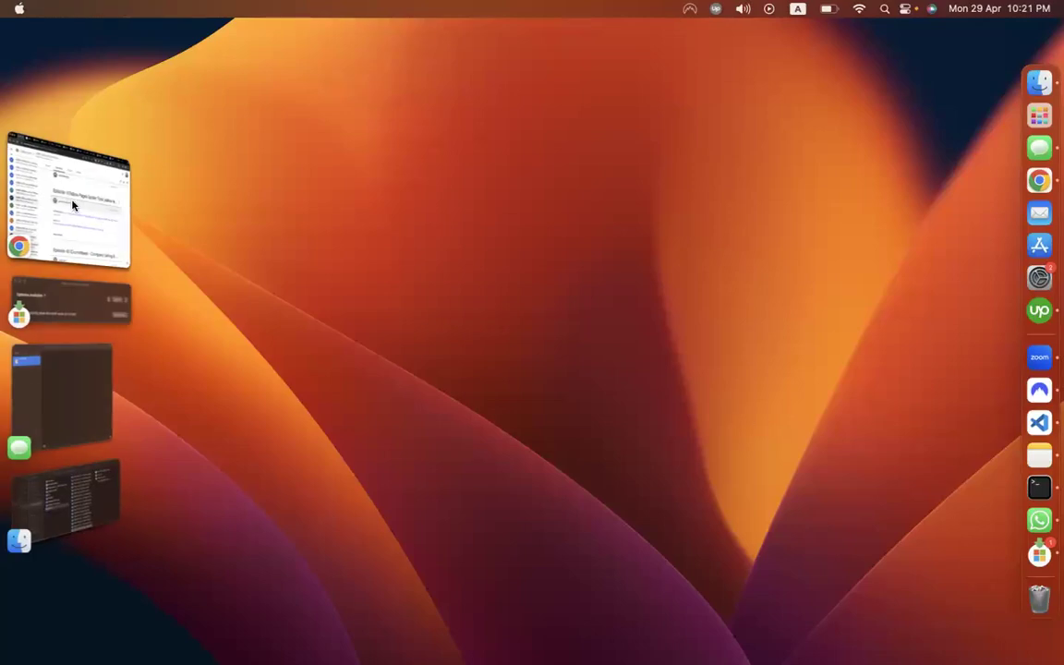
# Create a new Classroom assignment titled 'assignment - directory'
pyautogui.click(74, 204)
pyautogui.scroll(5, 344, 297)
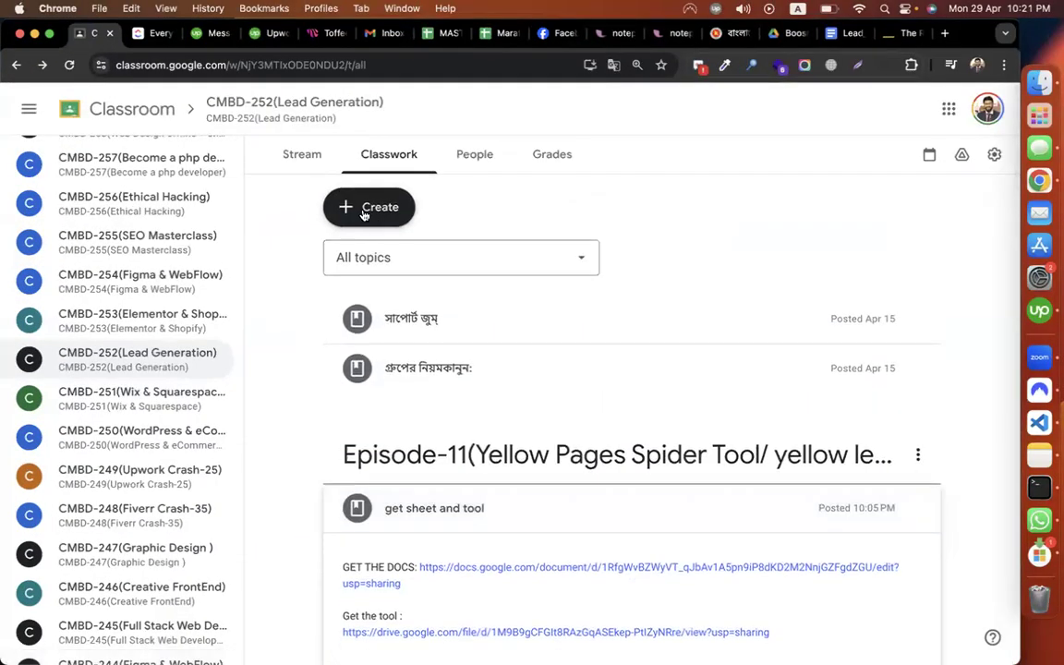
pyautogui.click(393, 209)
pyautogui.click(390, 261)
pyautogui.write('a')
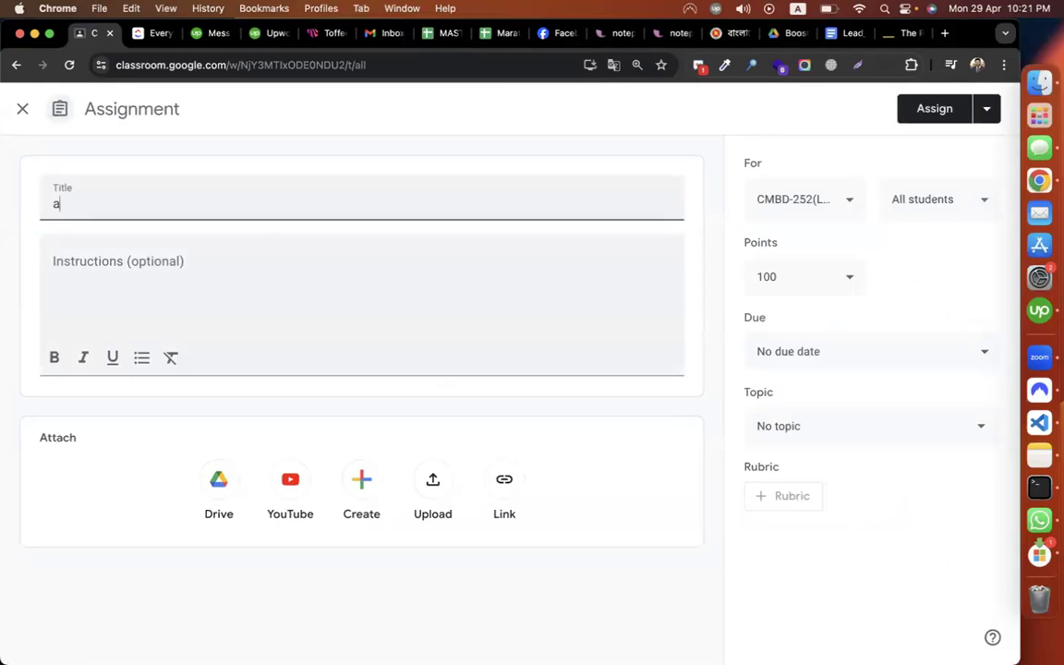
pyautogui.write('ssignment - dire')
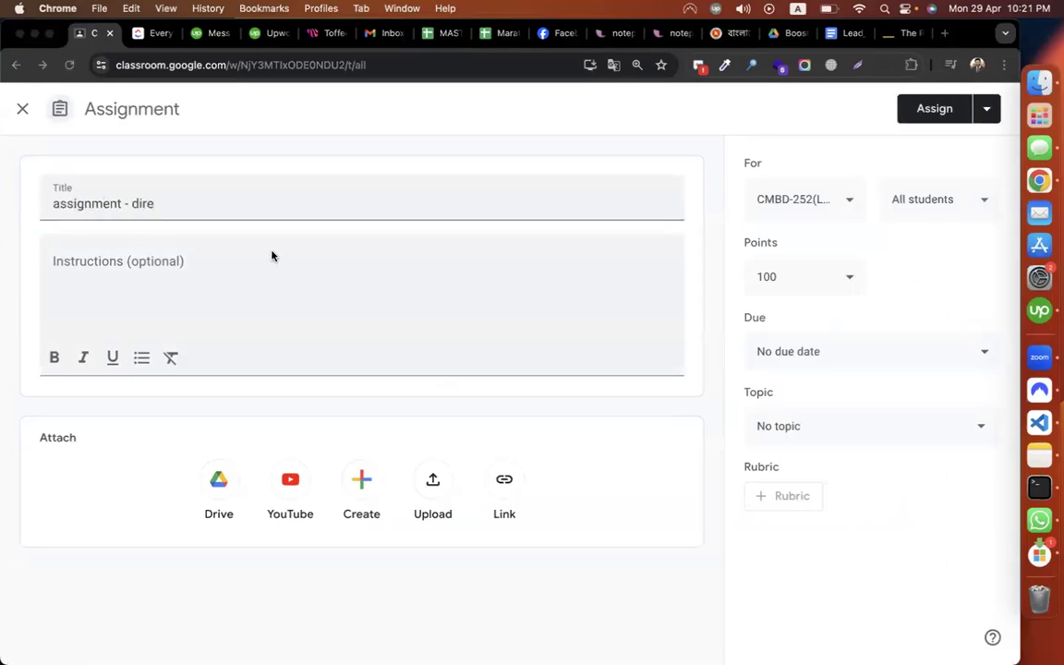
pyautogui.click(195, 204)
pyautogui.write('c')
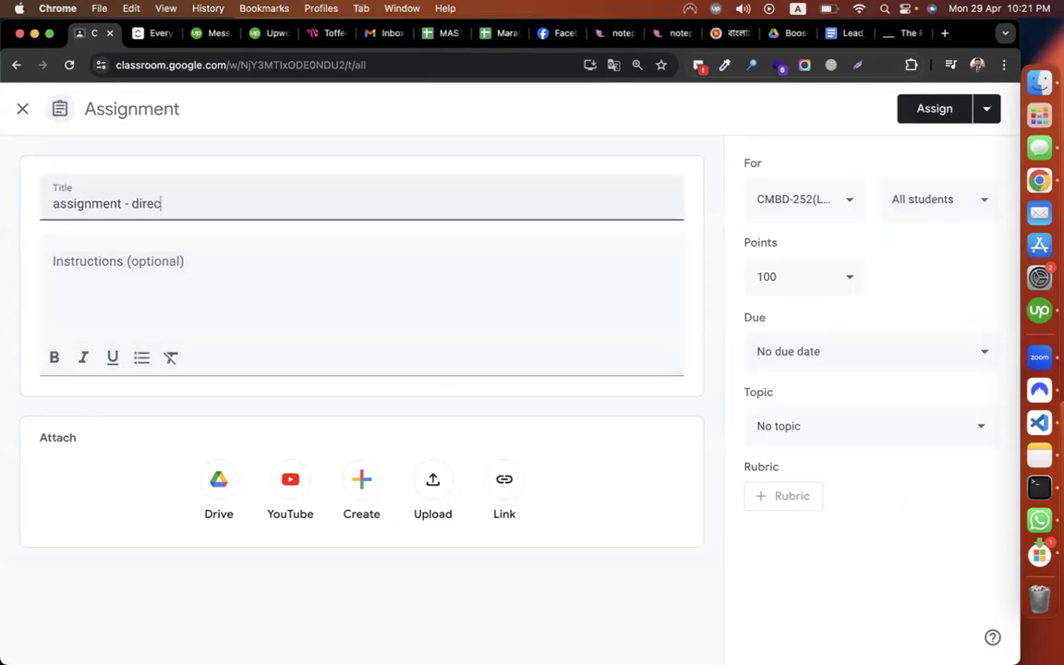
pyautogui.write('tory')
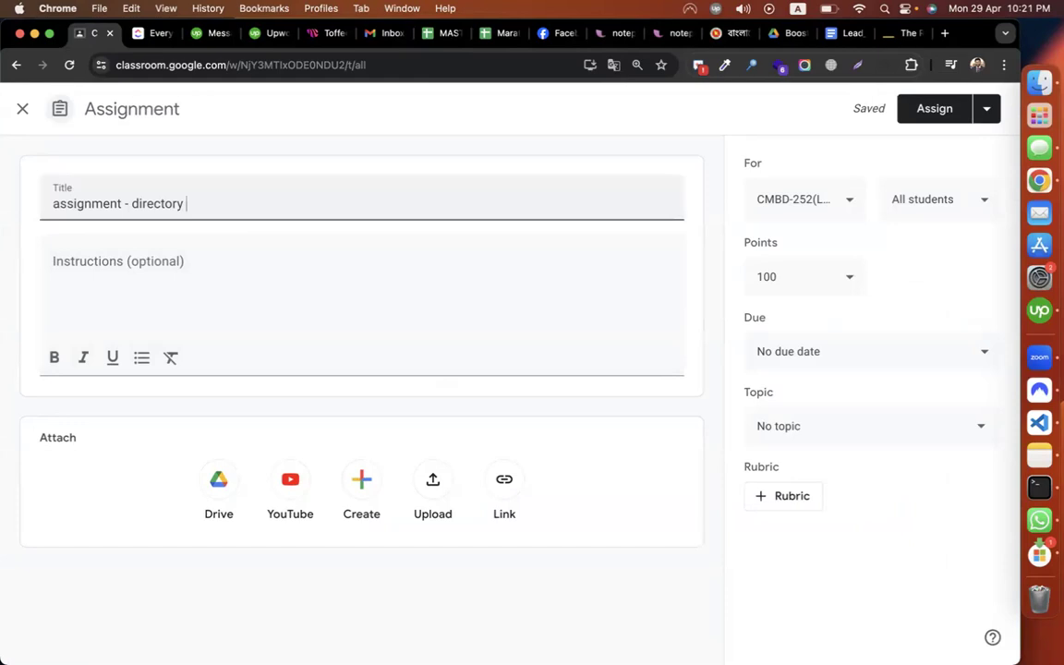
# Go to fiverr.com in a new browser tab
pyautogui.click(944, 33)
pyautogui.write('five')
pyautogui.press('Return')
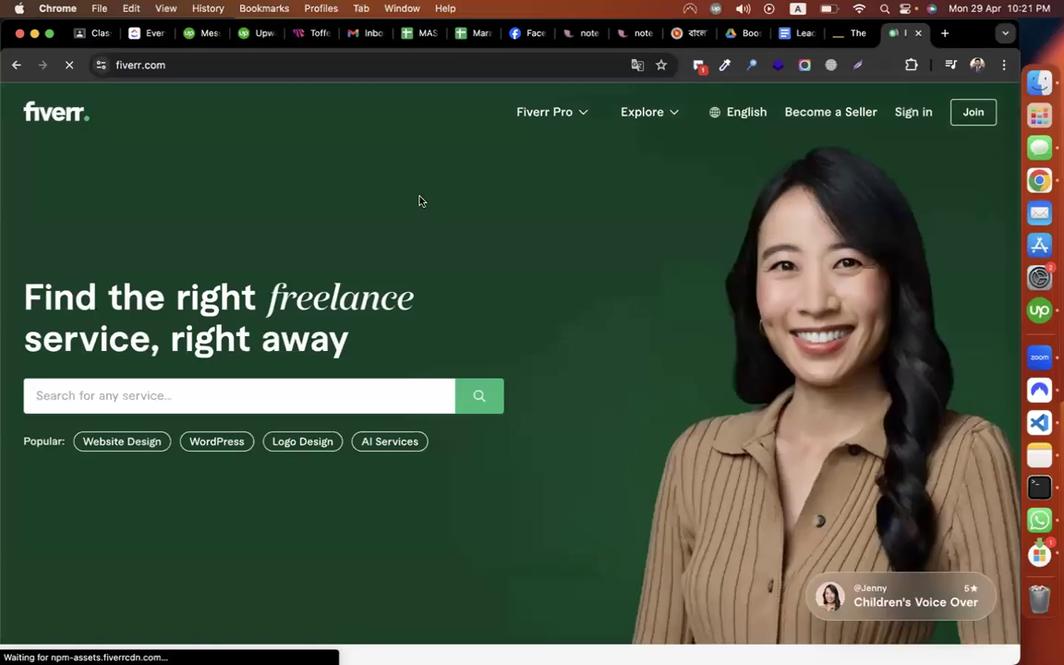
# Search Fiverr for 'lead scraping' gigs and browse the listings before returning to Classroom
pyautogui.click(249, 392)
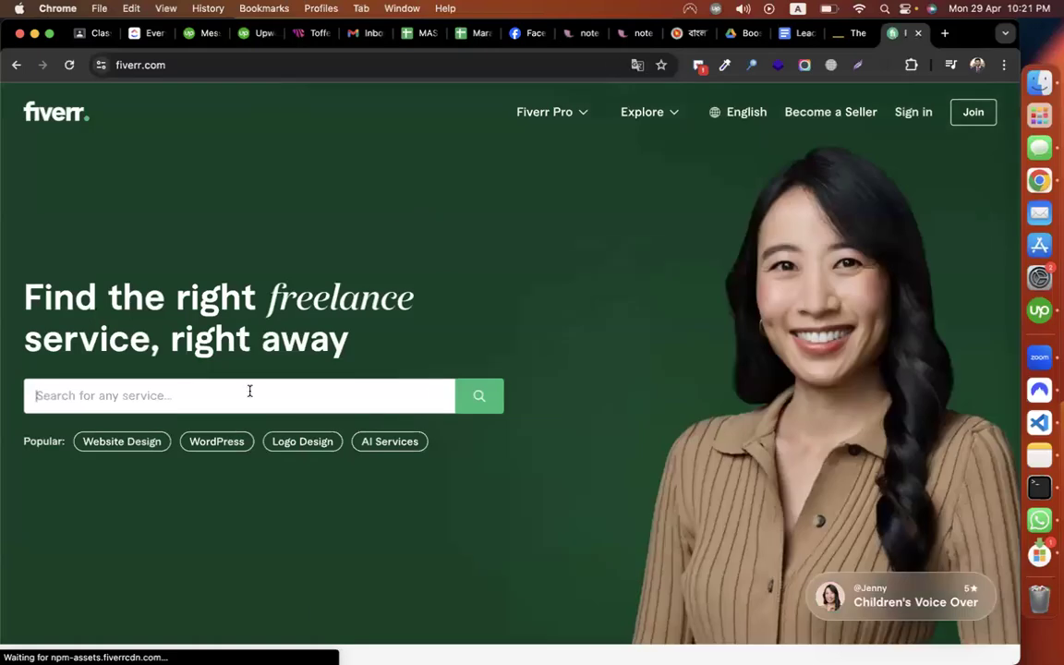
pyautogui.write('lead sc')
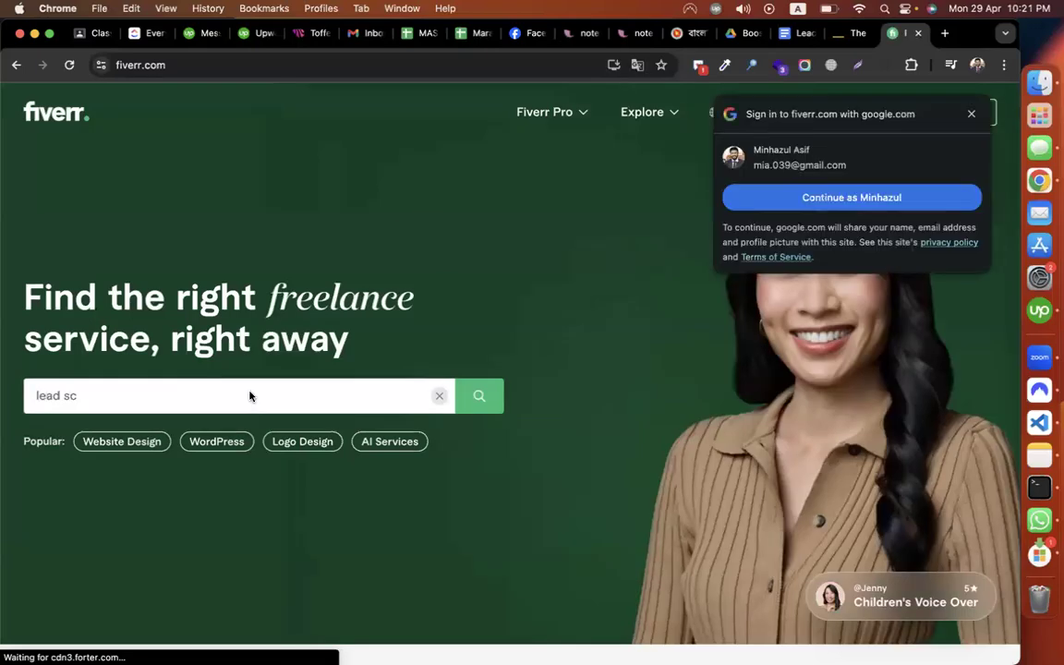
pyautogui.write('rap')
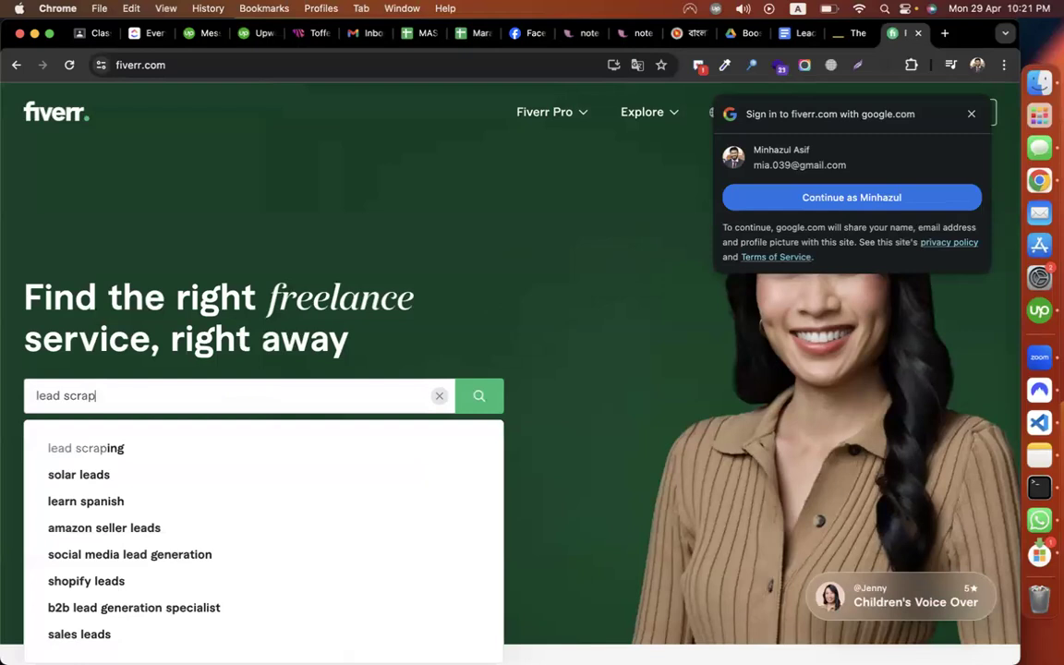
pyautogui.click(95, 454)
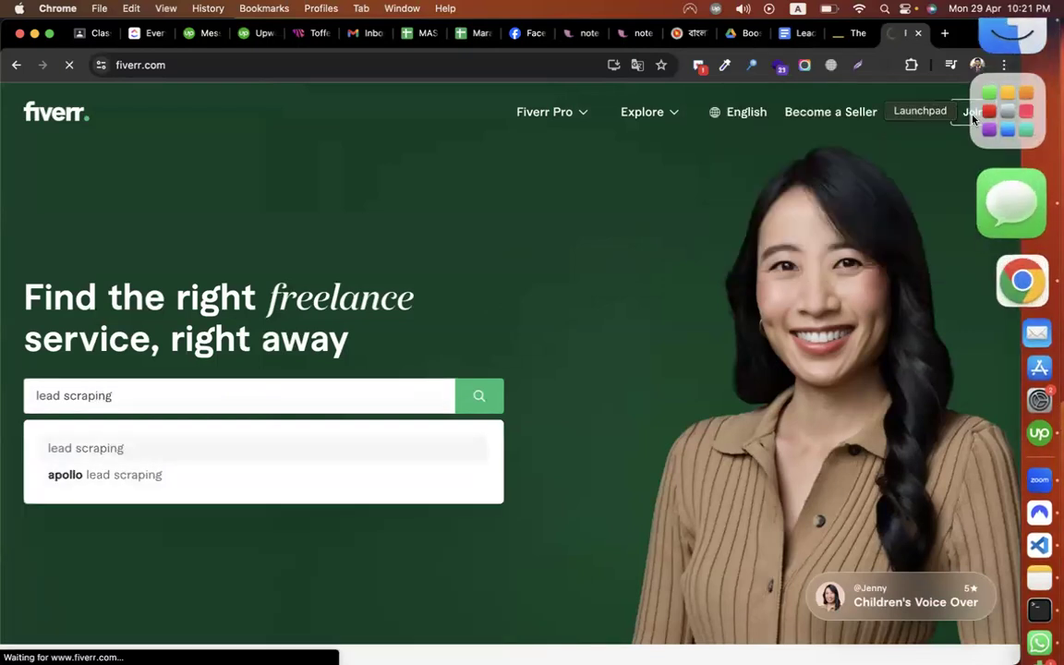
pyautogui.scroll(-3, 534, 312)
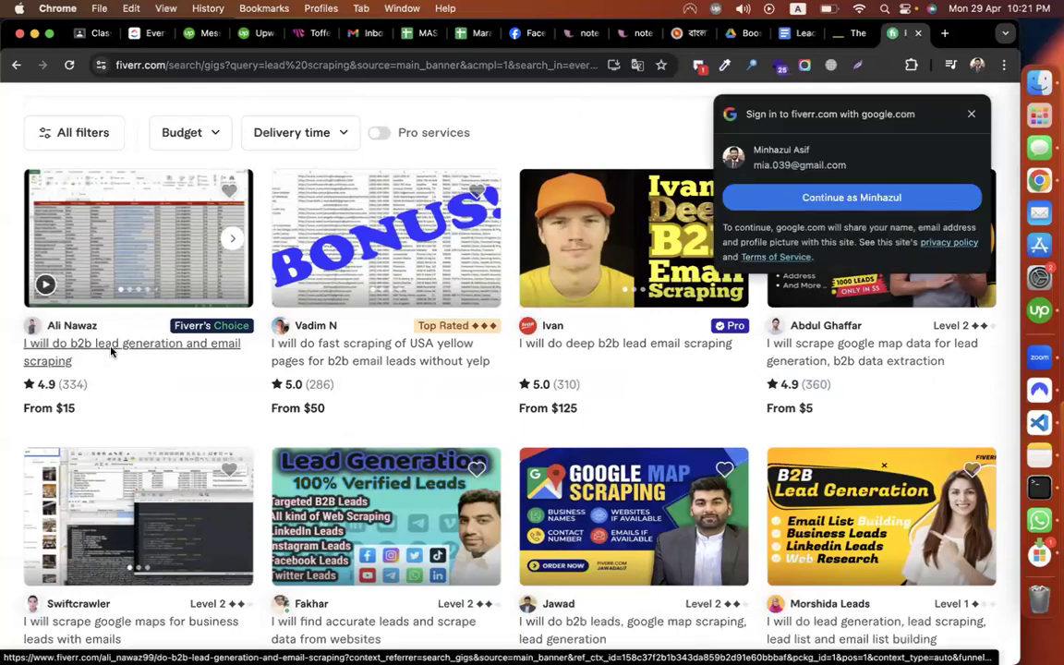
pyautogui.click(968, 114)
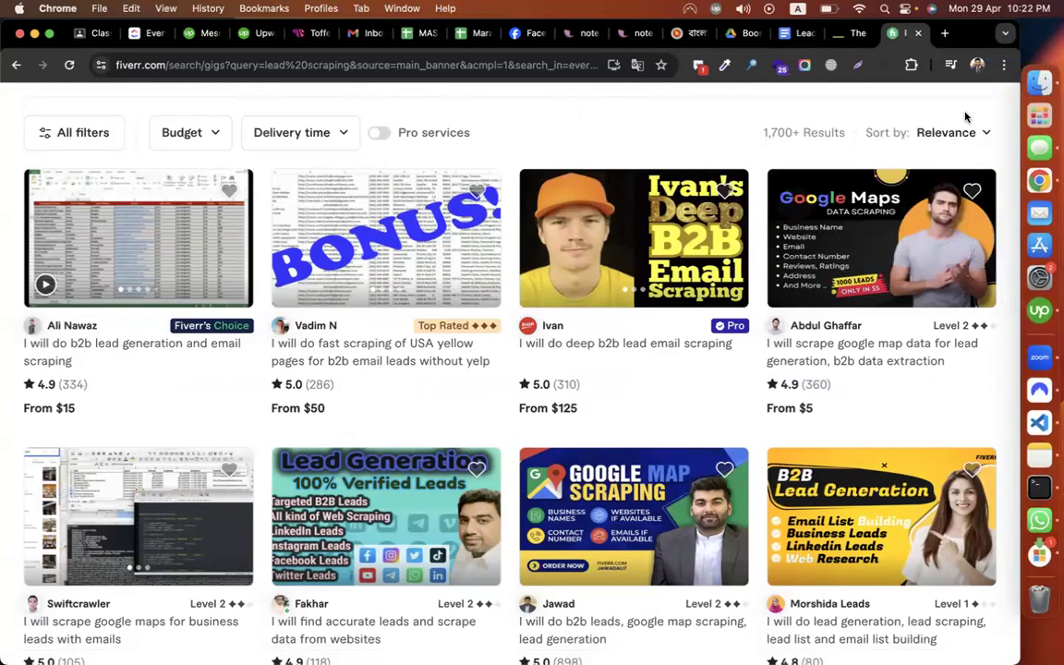
pyautogui.scroll(-3, 665, 415)
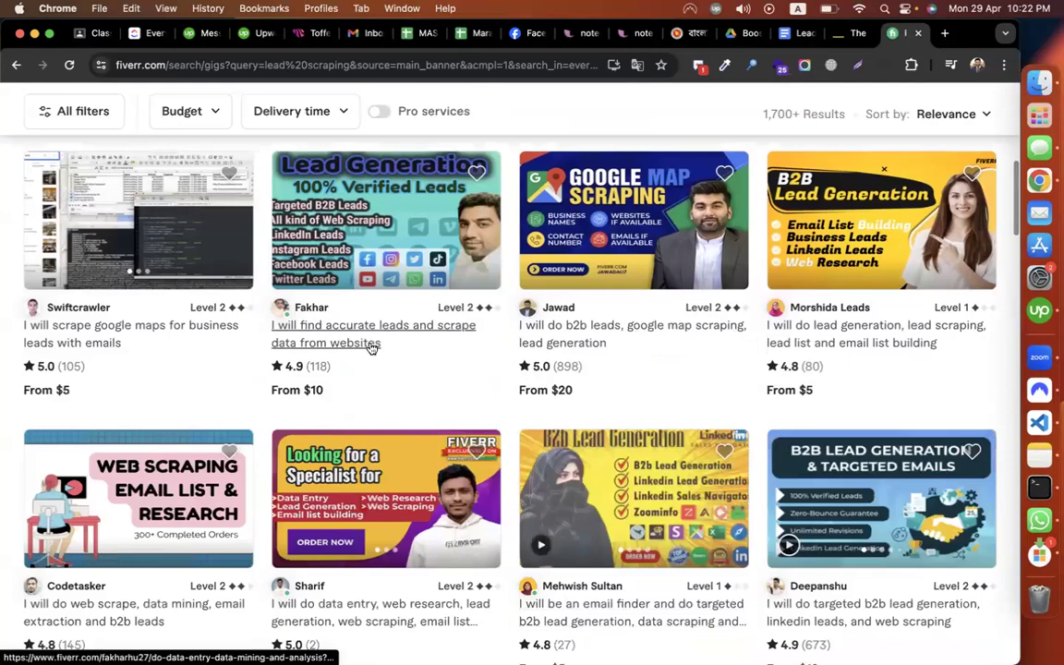
pyautogui.scroll(-4, 447, 449)
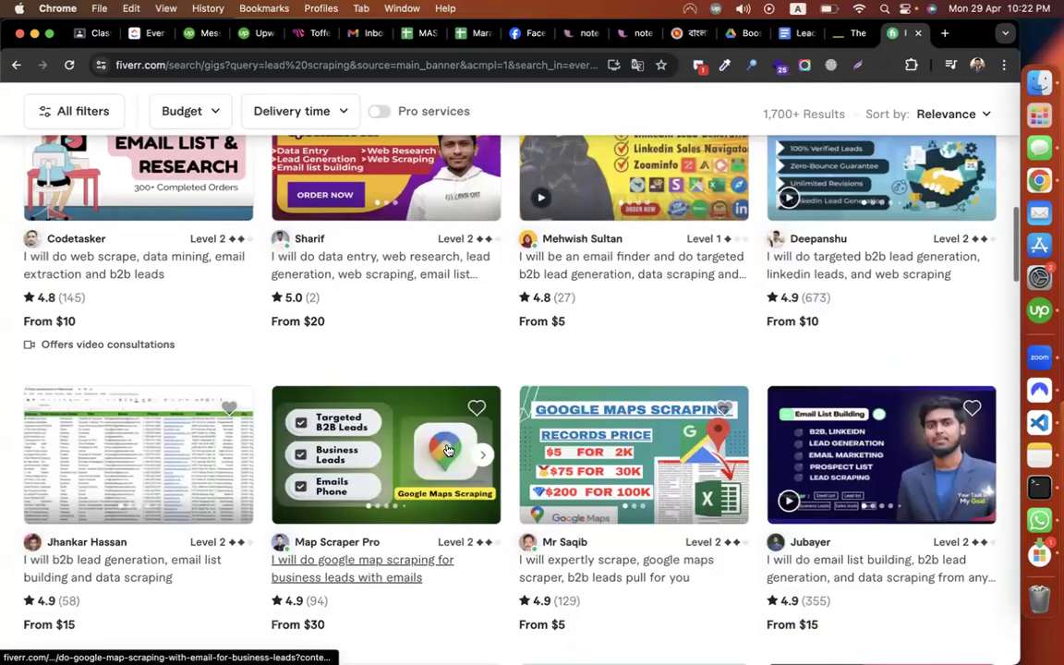
pyautogui.scroll(-7, 447, 450)
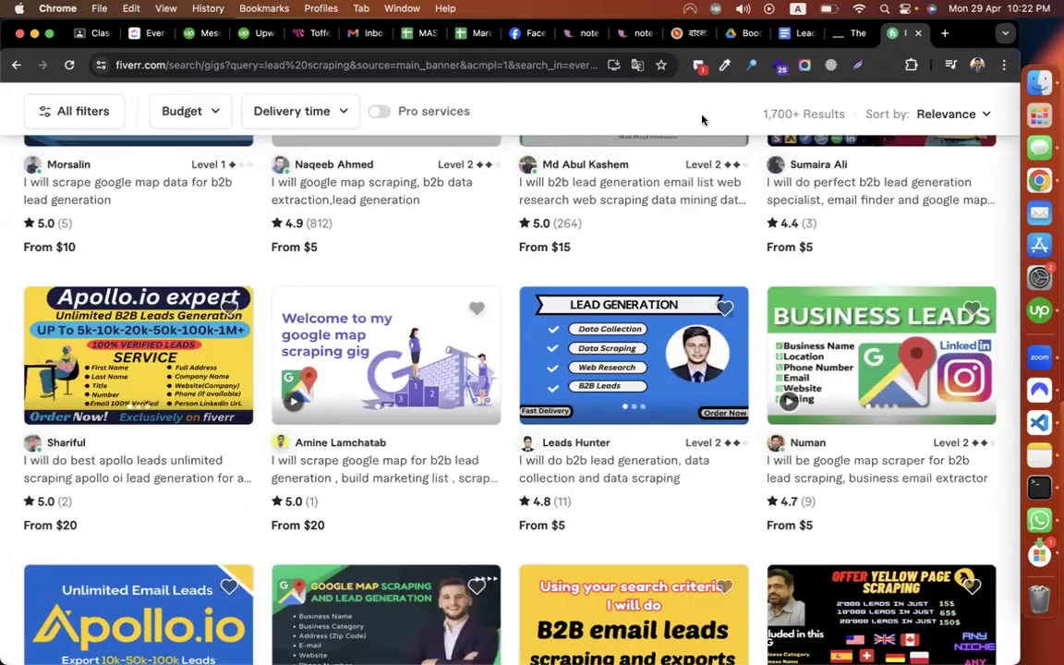
pyautogui.click(92, 37)
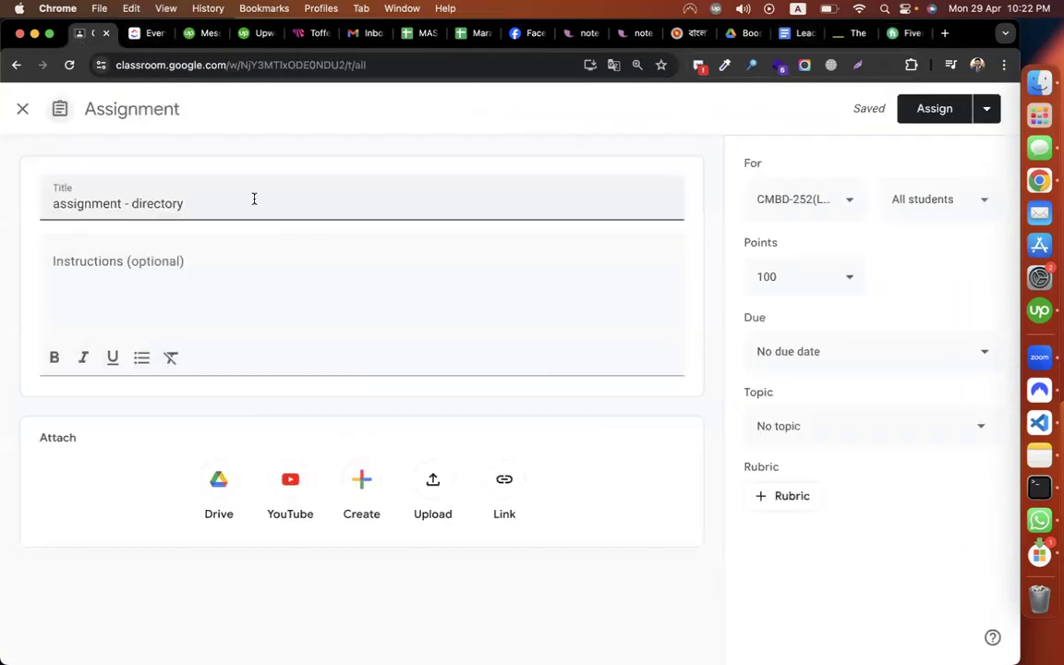
# Finish the title as 'assignment - directory scraping' and ask for 100 leads of California, USA lawyers
pyautogui.write('scraping')
pyautogui.click(230, 276)
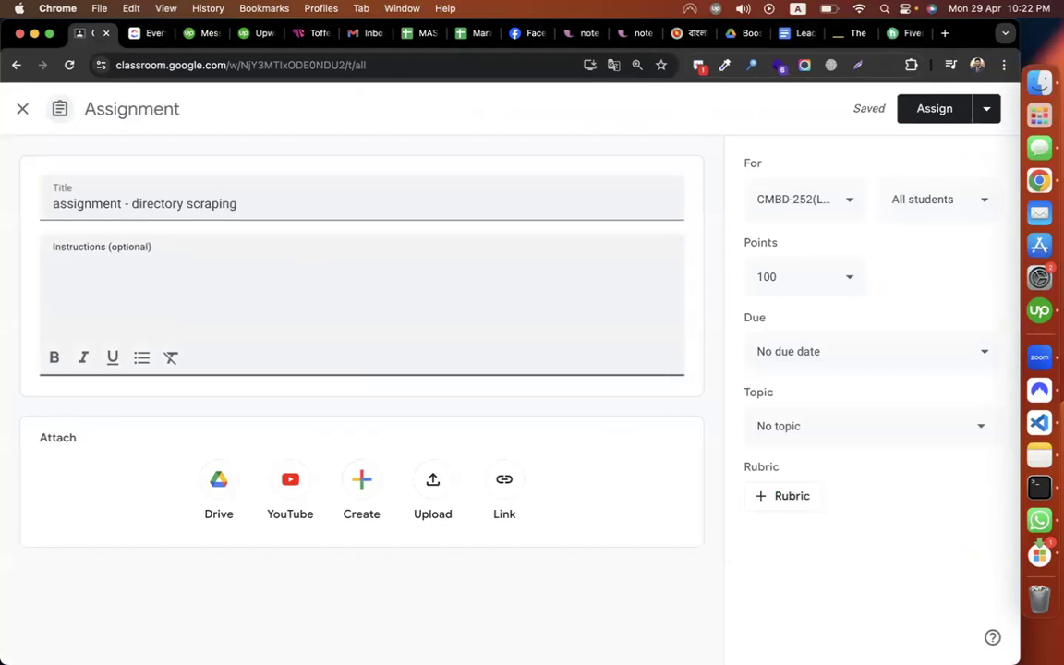
pyautogui.write('give me 100')
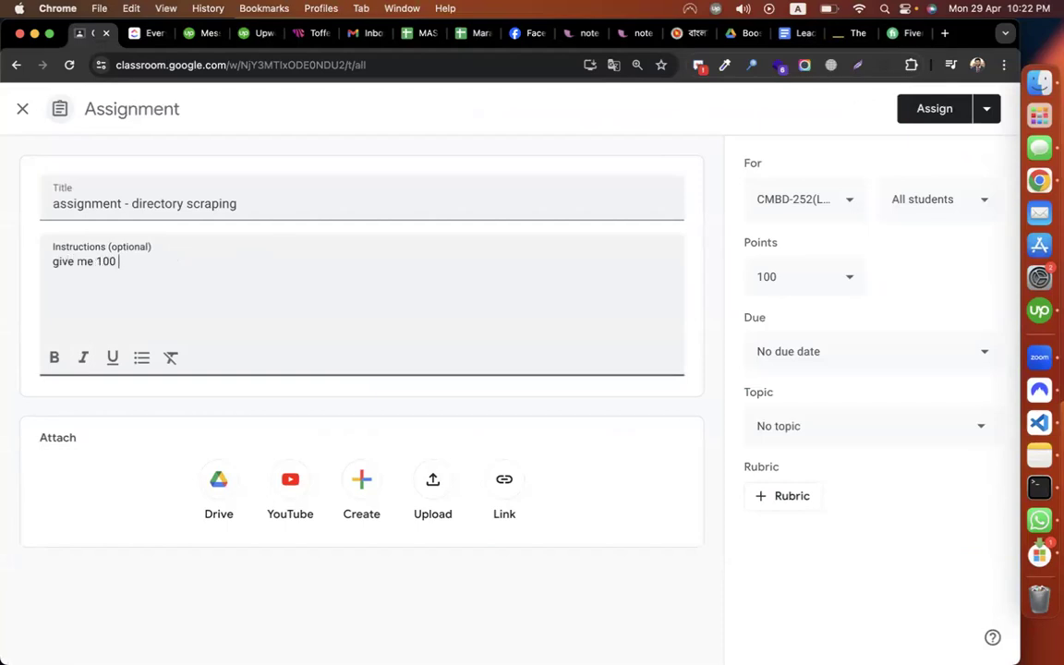
pyautogui.write(' leads of')
pyautogui.press('Return')
pyautogui.write('california, usa Lawy')
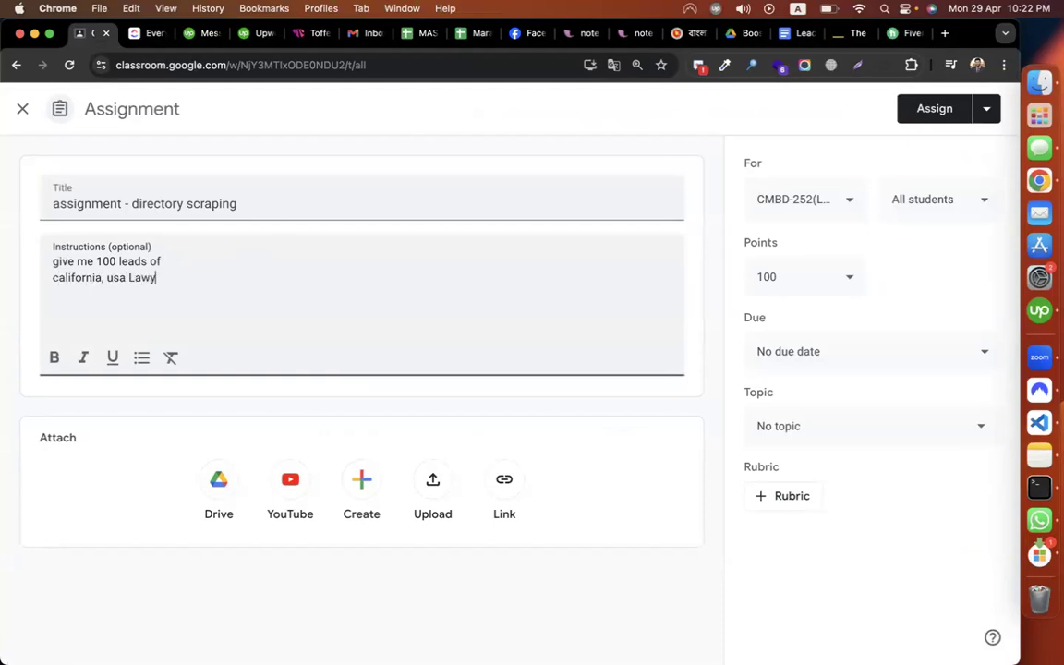
pyautogui.write('ers ')
pyautogui.write('c')
# Start a 'Data needed' list with company, email, phone, address and city
pyautogui.press('Return')
pyautogui.write('Data needed')
pyautogui.press('Return')
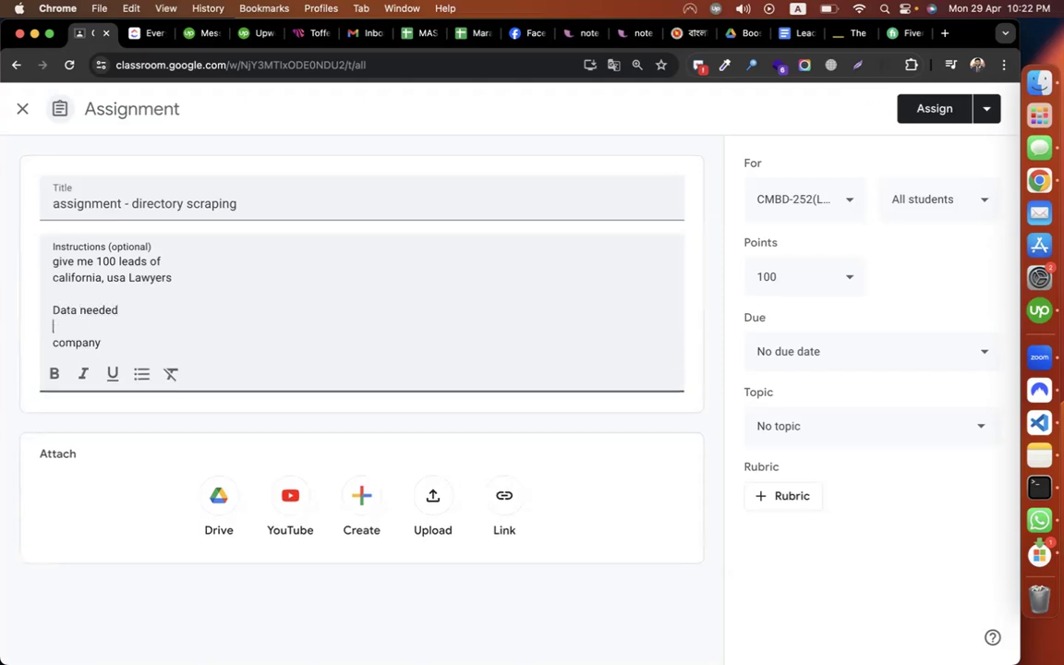
pyautogui.click(134, 345)
pyautogui.press('Return')
pyautogui.write('emaik')
pyautogui.press('Return')
pyautogui.press('BackSpace')
pyautogui.press('BackSpace')
pyautogui.write('l')
pyautogui.press('Return')
pyautogui.write('phone')
pyautogui.press('Return')
pyautogui.write('a')
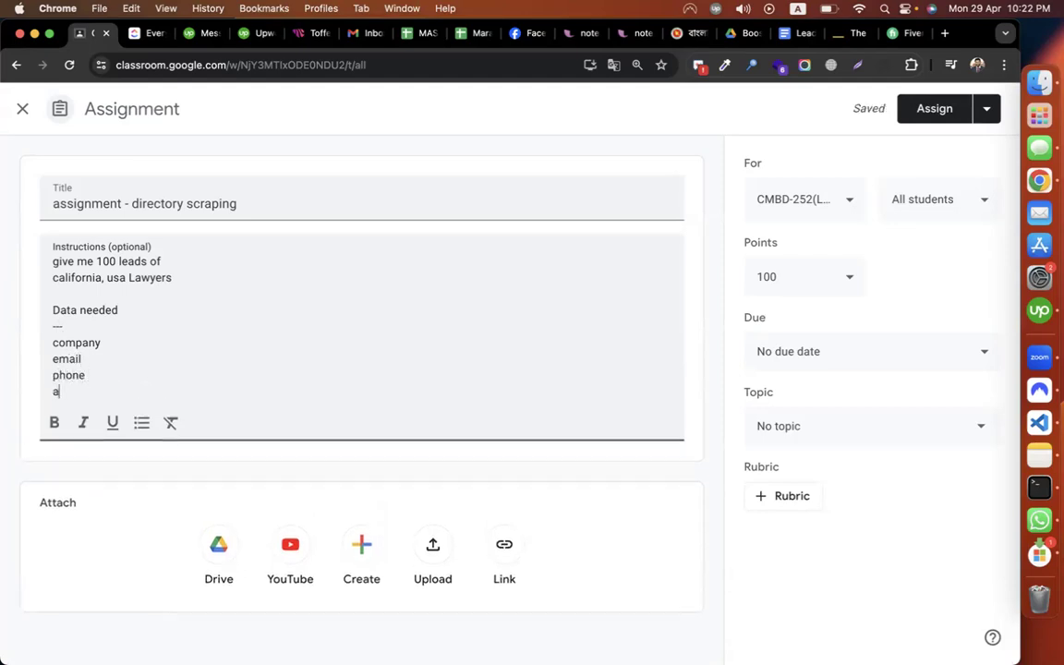
pyautogui.write('ddress')
pyautogui.press('Return')
pyautogui.write('city')
# Add state, zip, country and website fields, then a note to submit the Excel/Google sheet
pyautogui.press('Return')
pyautogui.write('state')
pyautogui.press('Return')
pyautogui.write('ziop')
pyautogui.press('Return')
pyautogui.write('country')
pyautogui.press('Return')
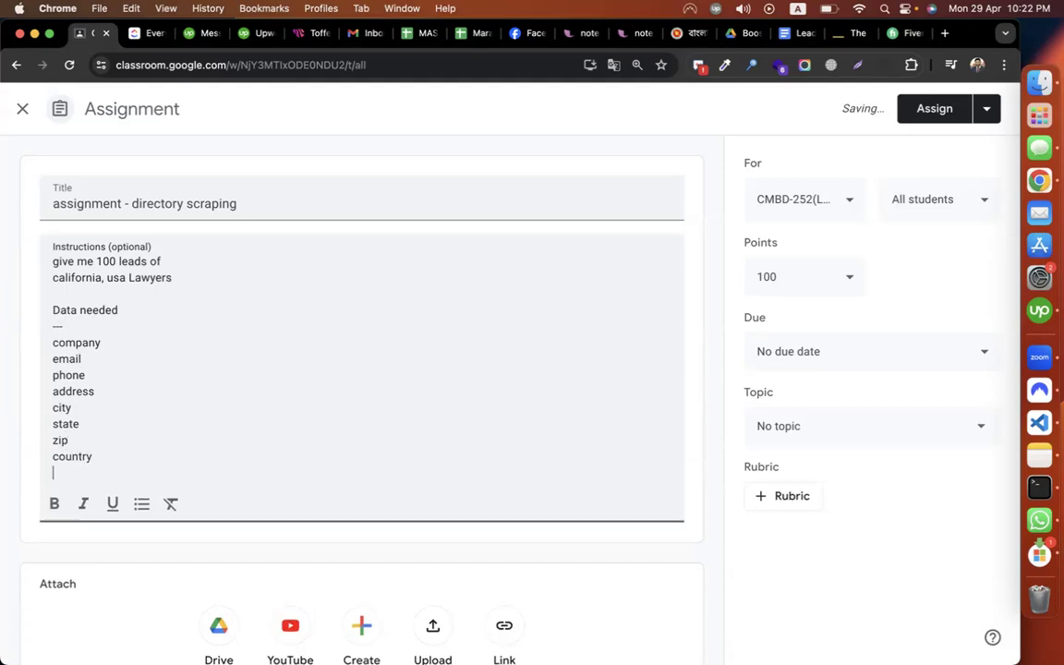
pyautogui.write('w')
pyautogui.write('ite')
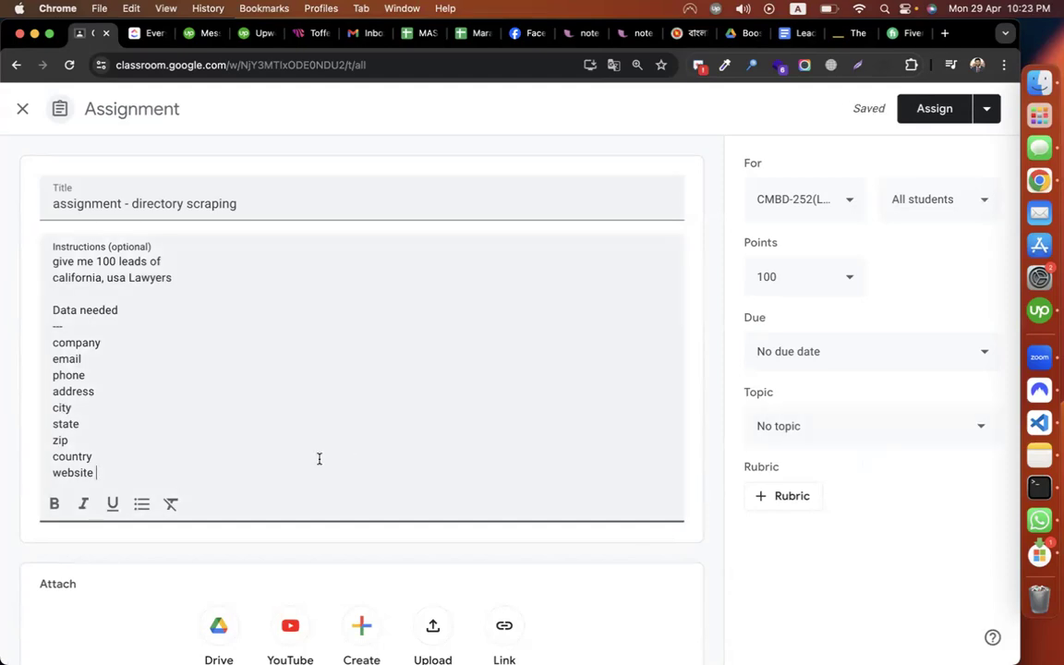
pyautogui.press('Return')
pyautogui.press('Return')
pyautogui.write('submit the excel sheet')
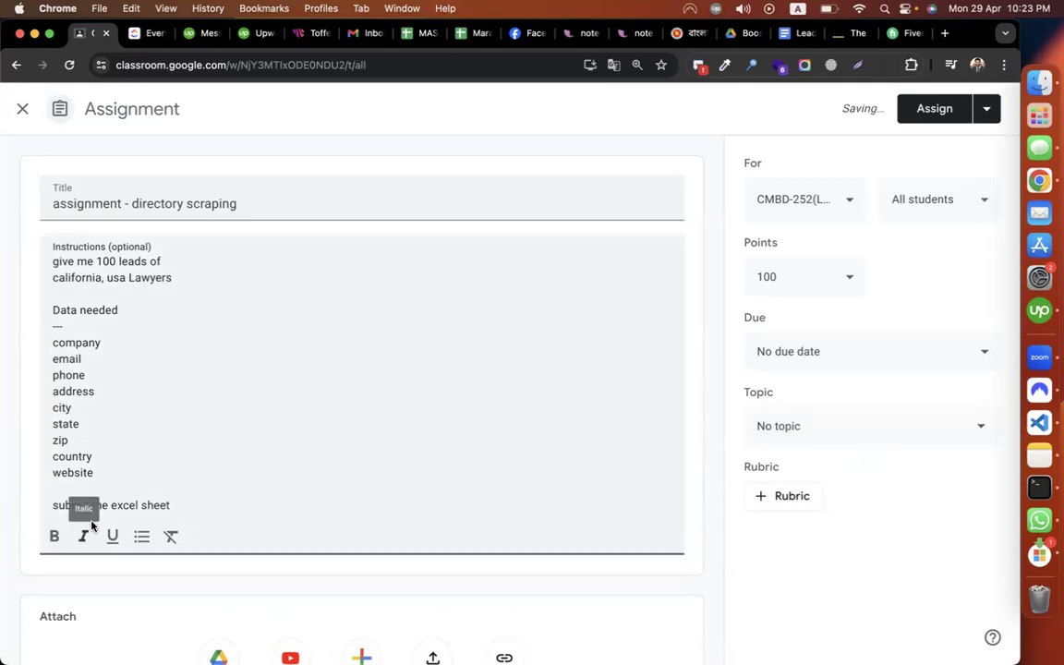
pyautogui.write('/google')
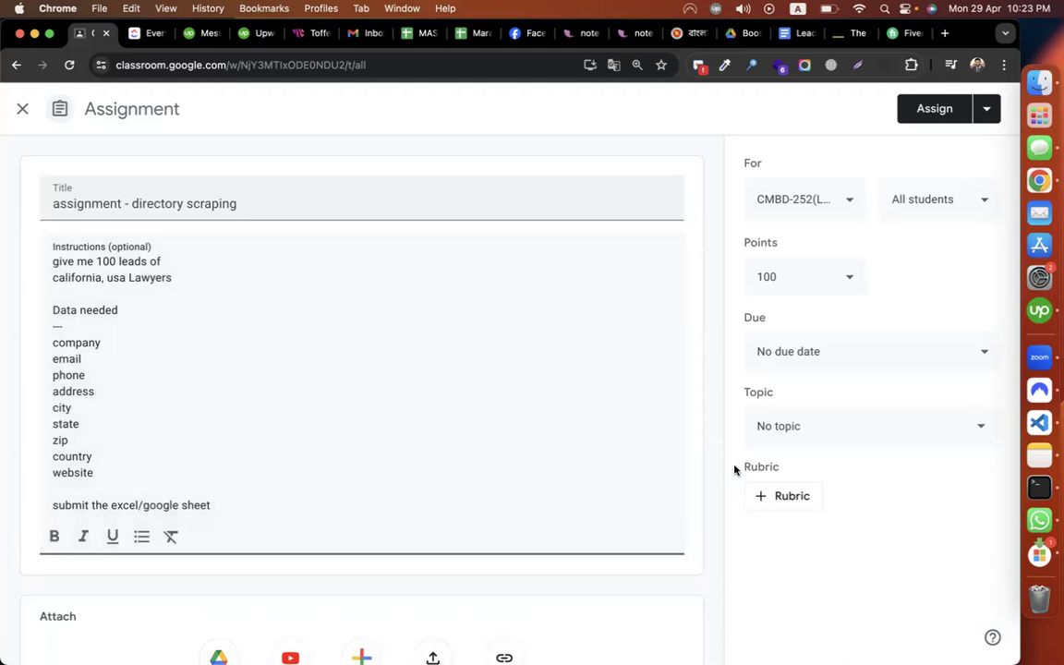
# File the assignment under the Episode-11 topic and assign it to the class
pyautogui.click(843, 432)
pyautogui.scroll(-5, 843, 362)
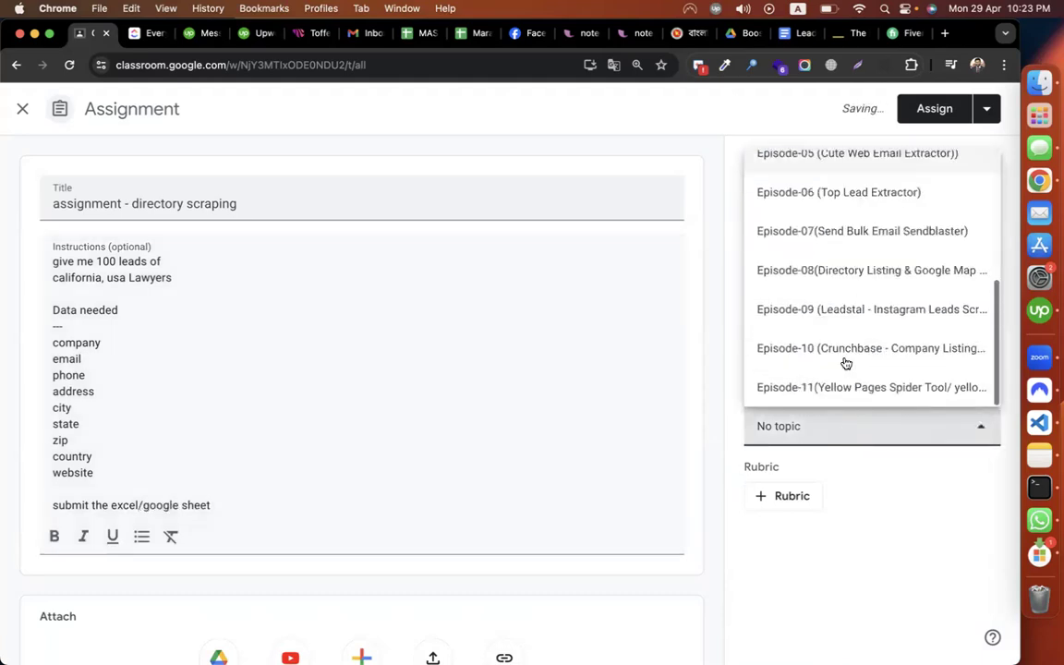
pyautogui.click(893, 386)
pyautogui.click(927, 109)
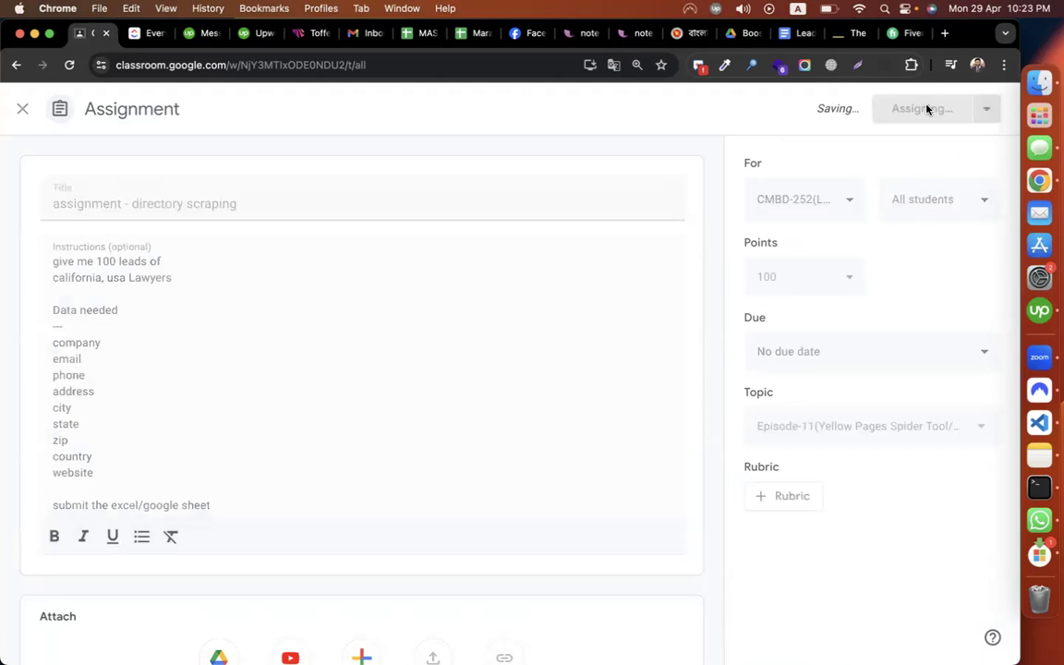